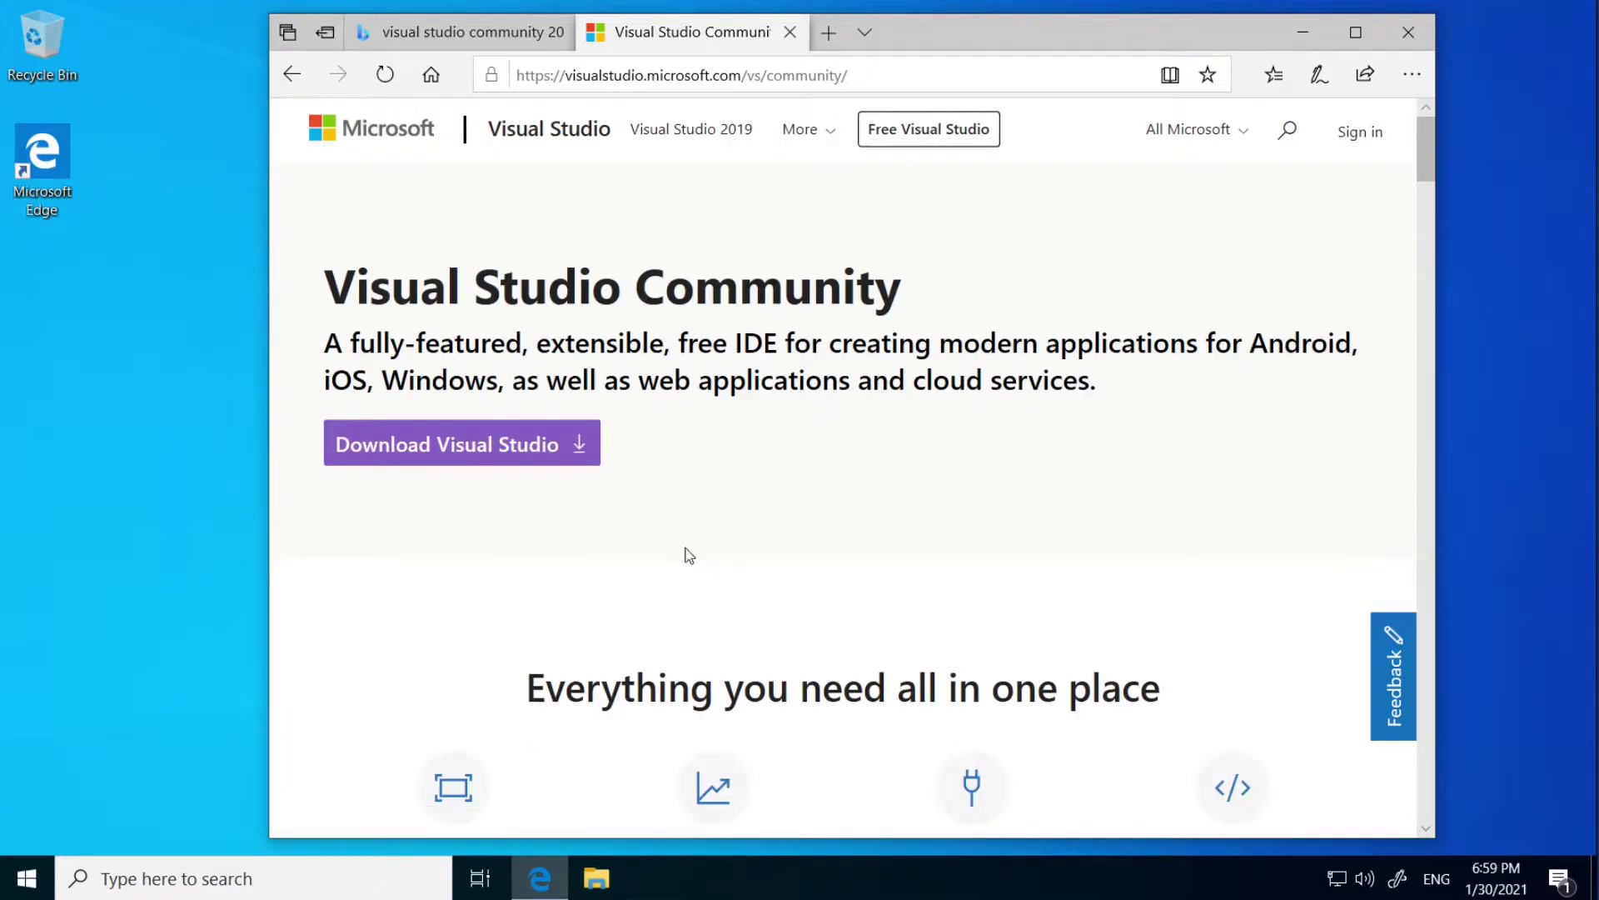
Download the free Visual Studio Community 2019 installer from the Visual Studio website and save it
left_click_drag(1429, 137, 1438, 726)
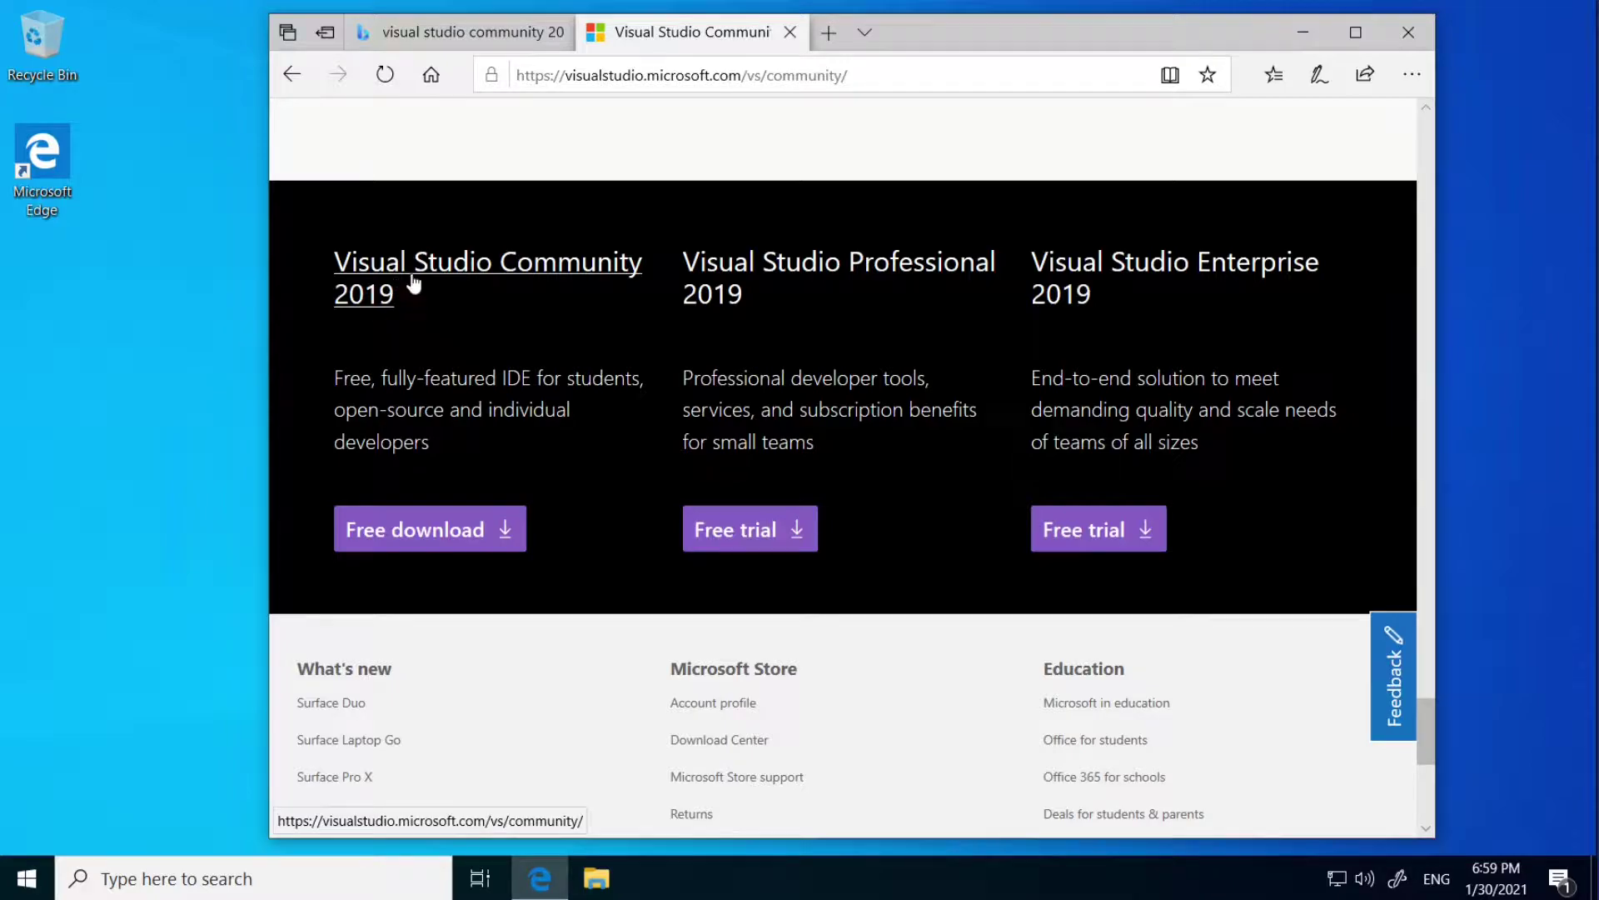
left_click(411, 533)
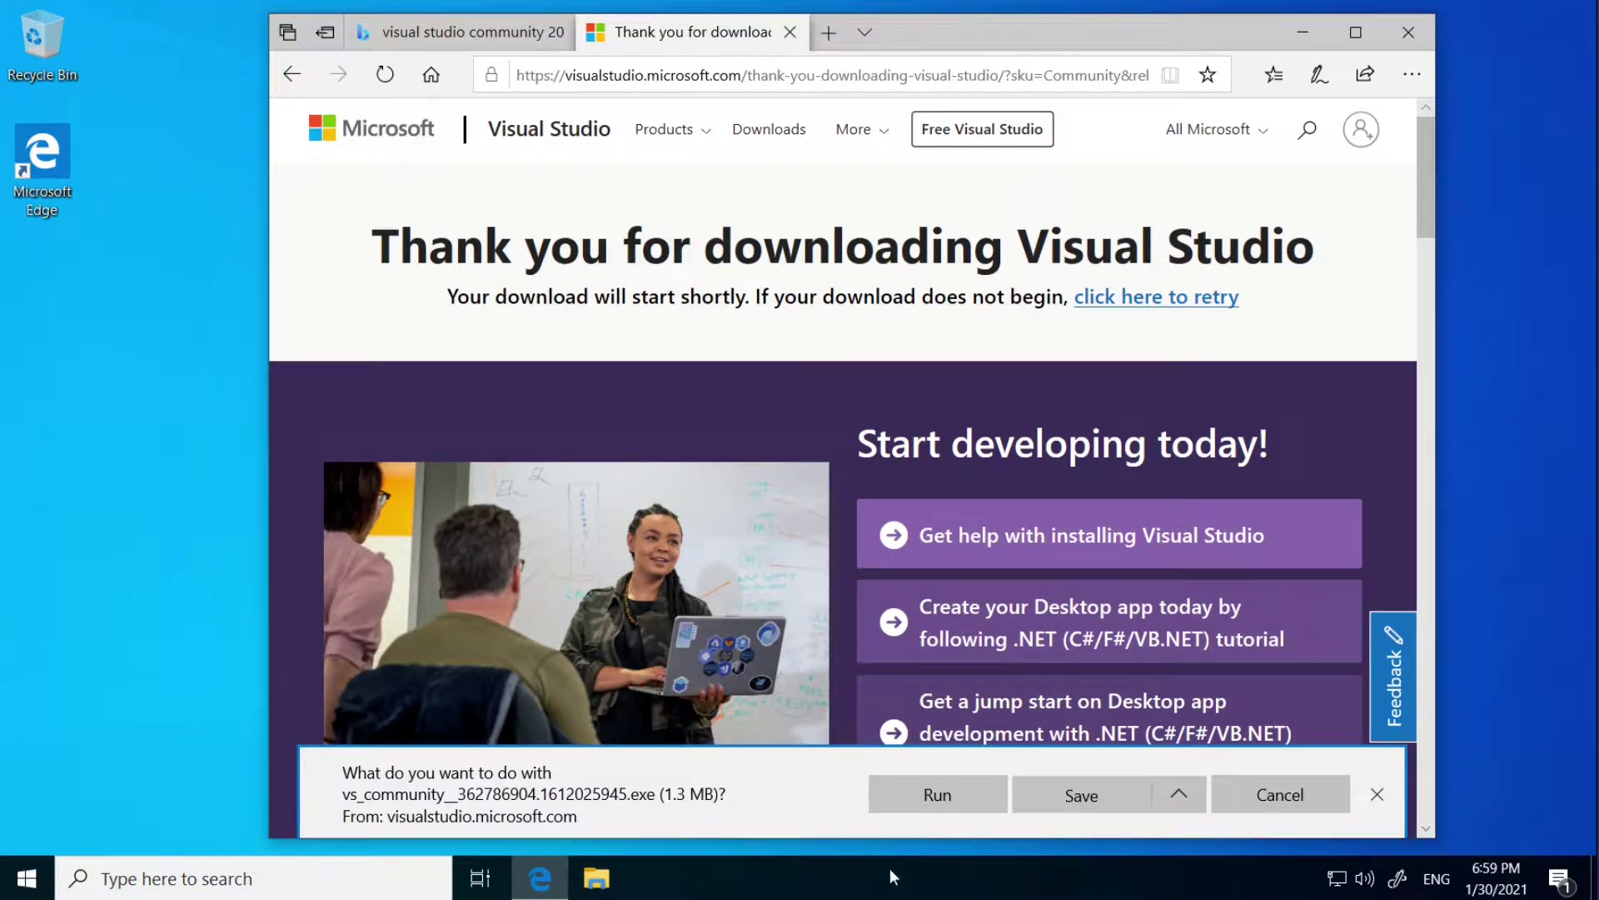
left_click(1077, 800)
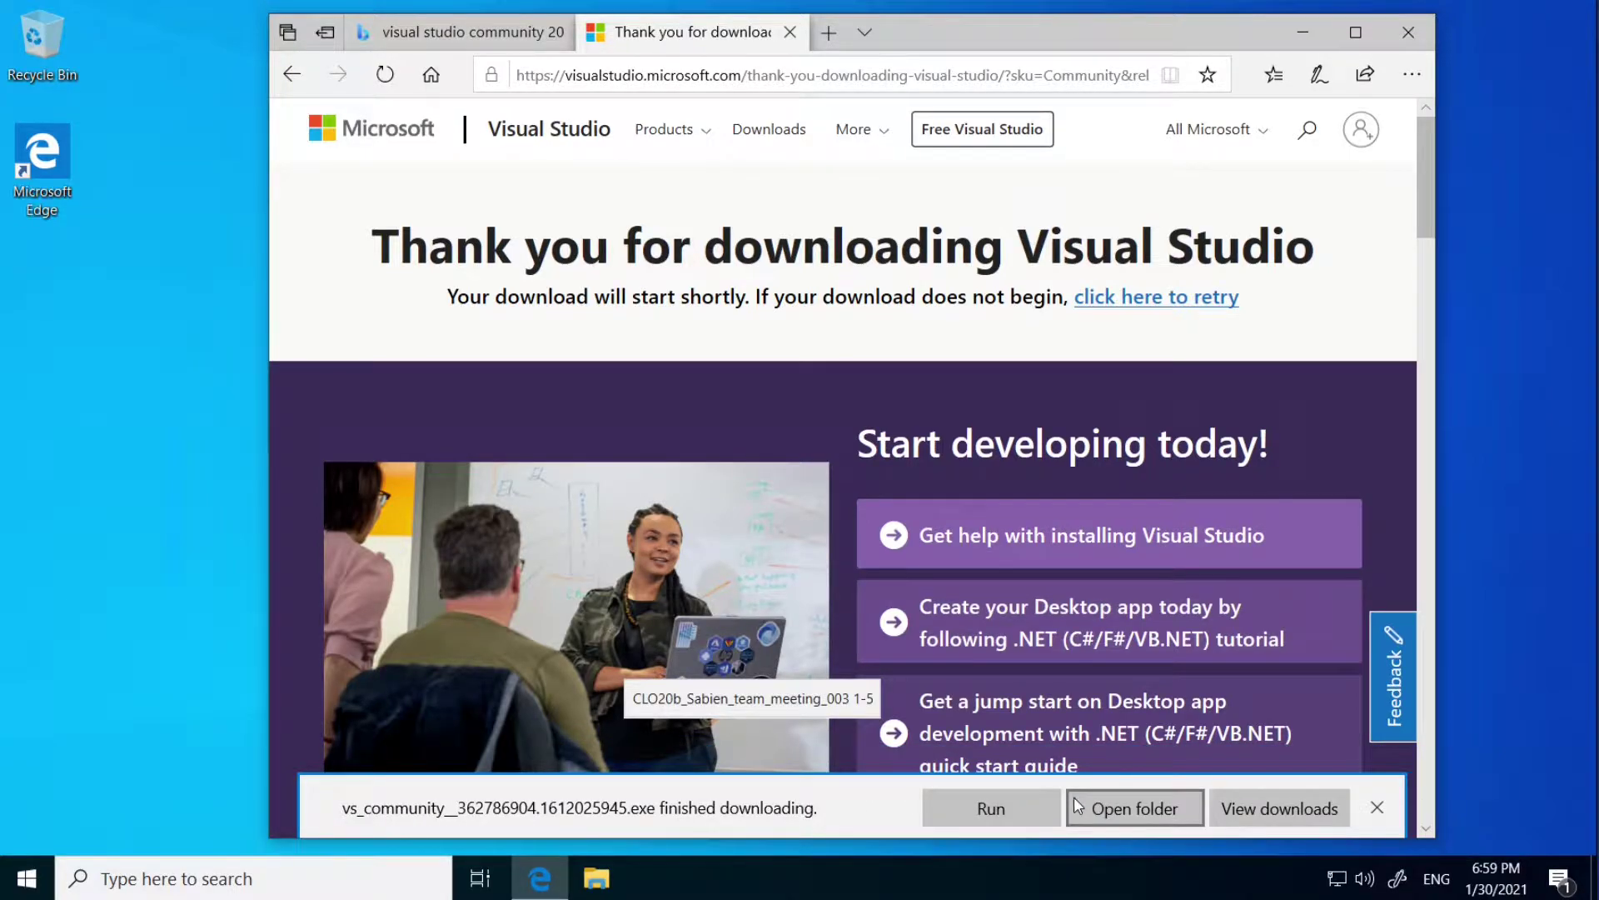
Run the downloaded Visual Studio installer, minimize the browser and continue past the licence terms to the installation options
left_click(998, 818)
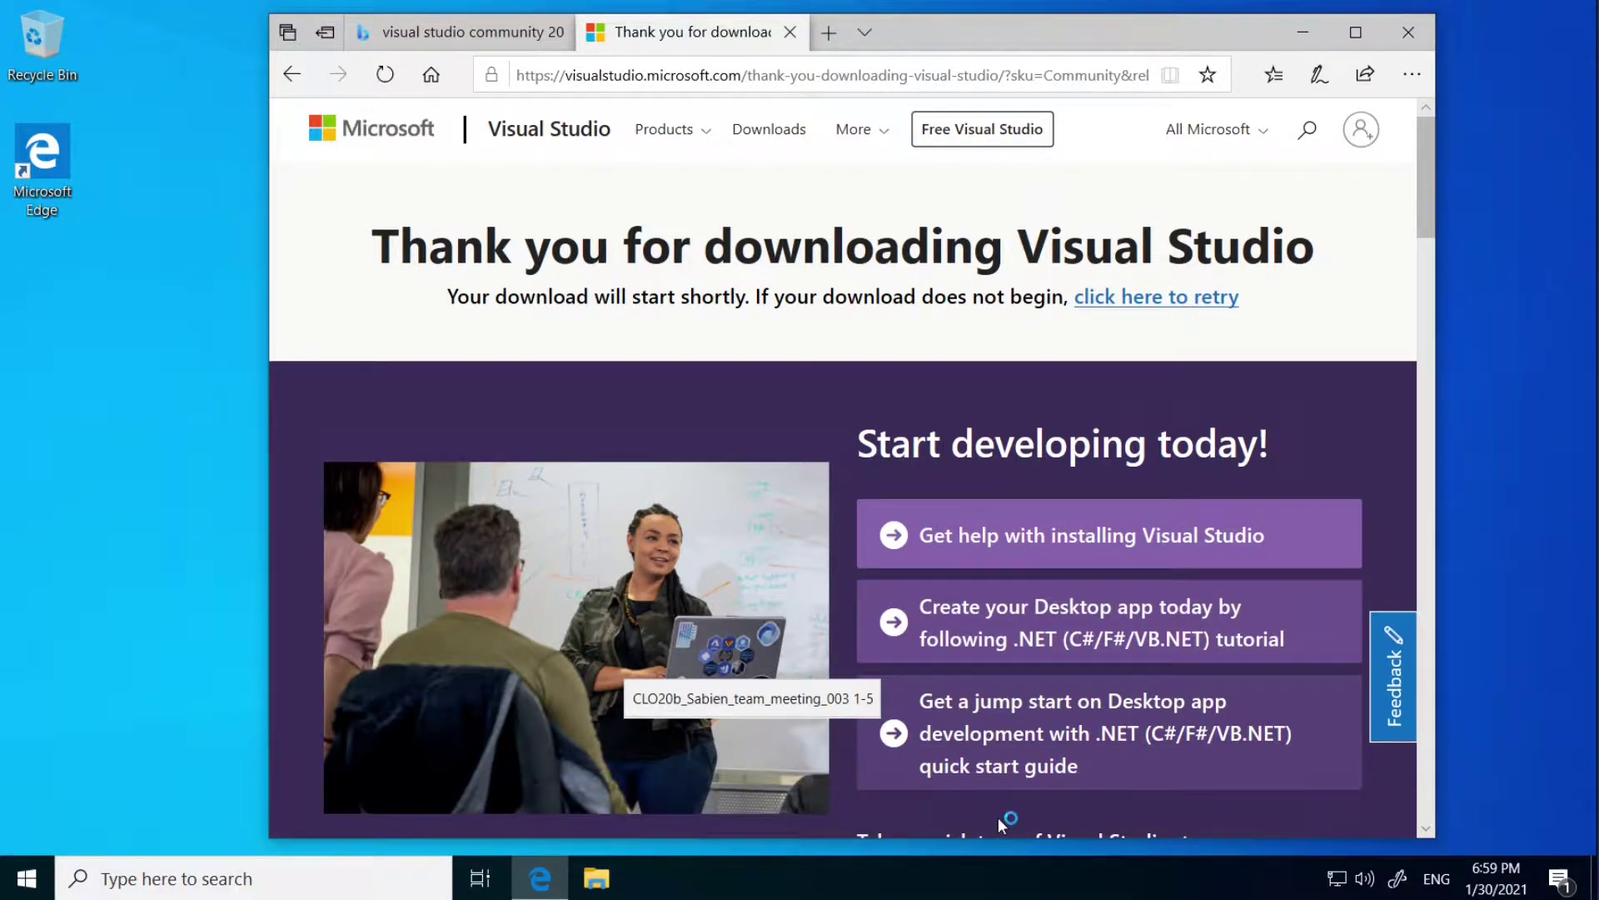
left_click(1302, 38)
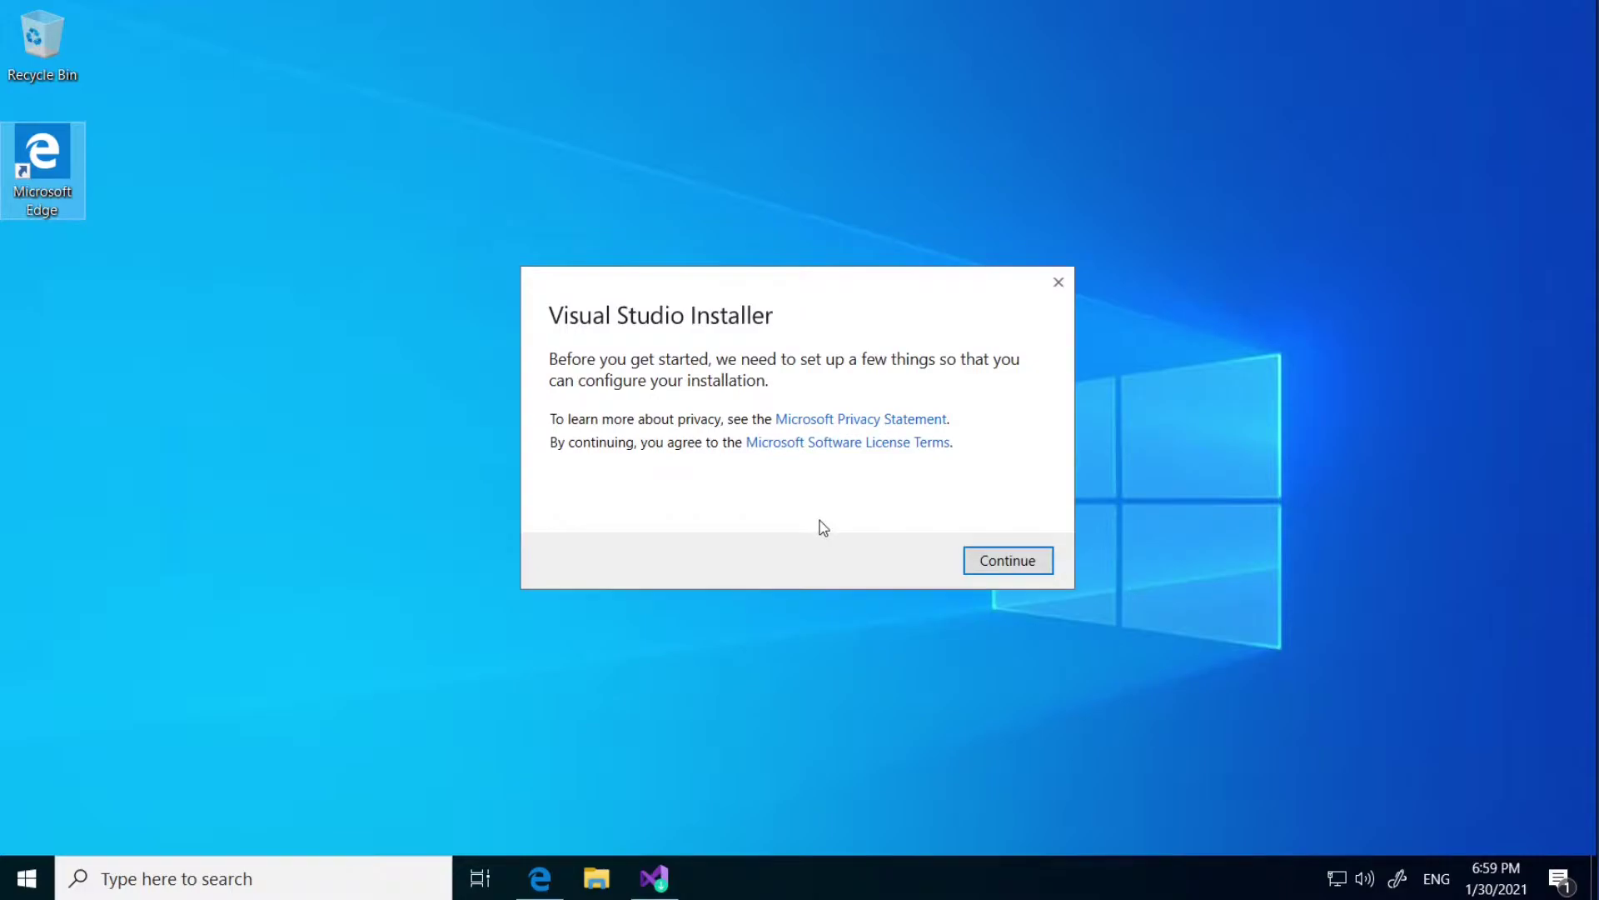
left_click(1023, 565)
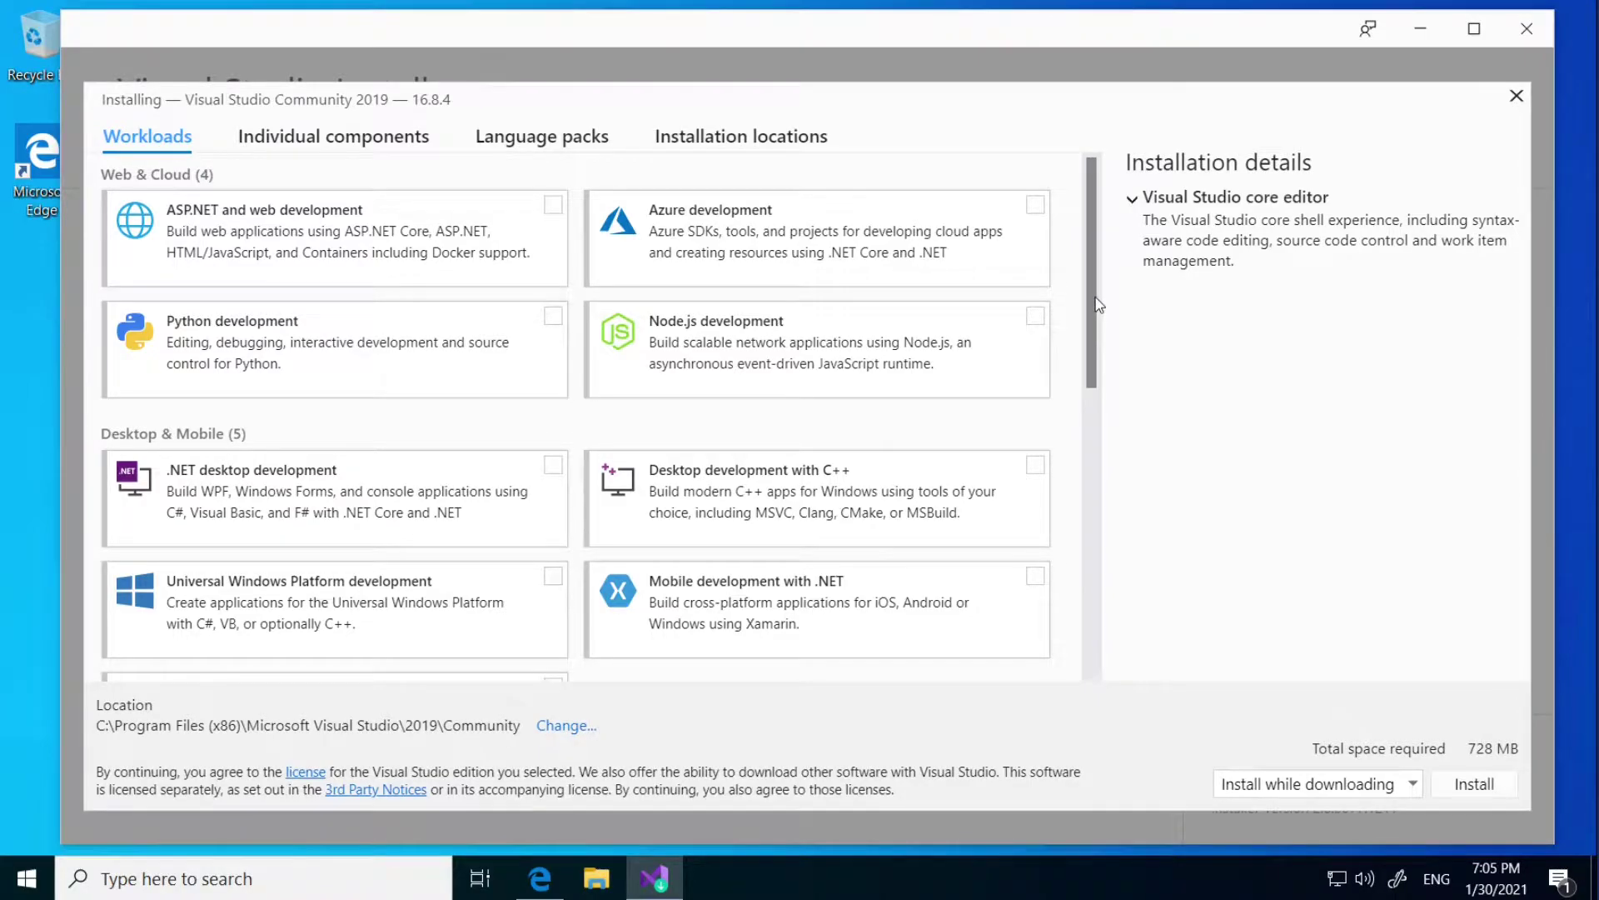
Select the Desktop development with C++ workload and add the optional C++ MFC for latest v142 build tools (x86 & x64)
scroll(1098, 254, "down", 3)
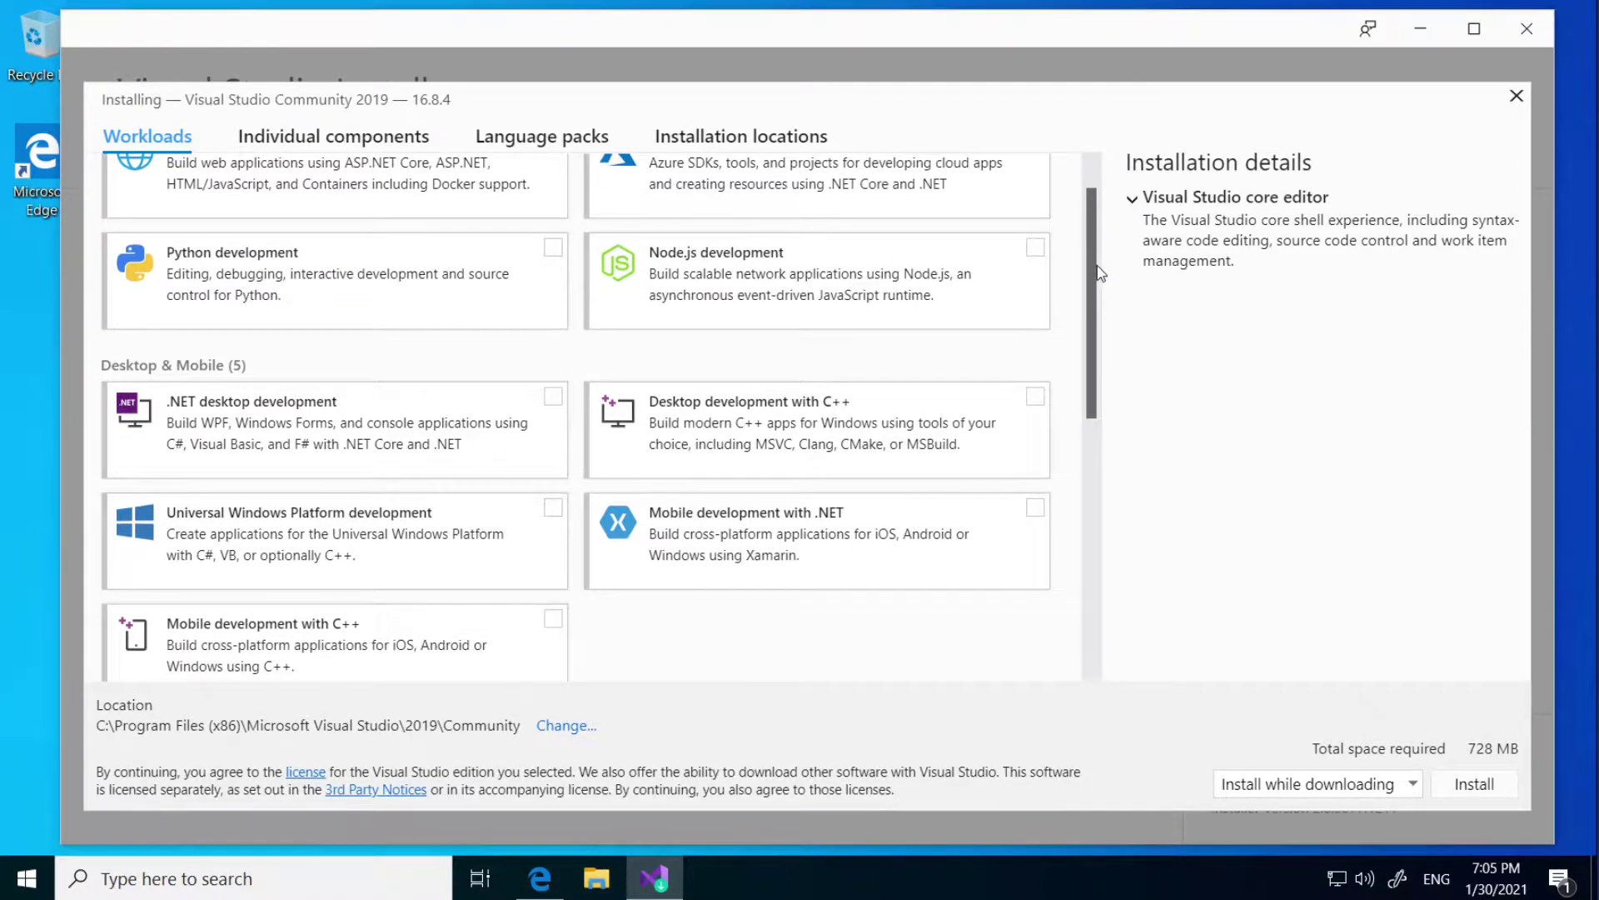
scroll(1057, 307, "up", 3)
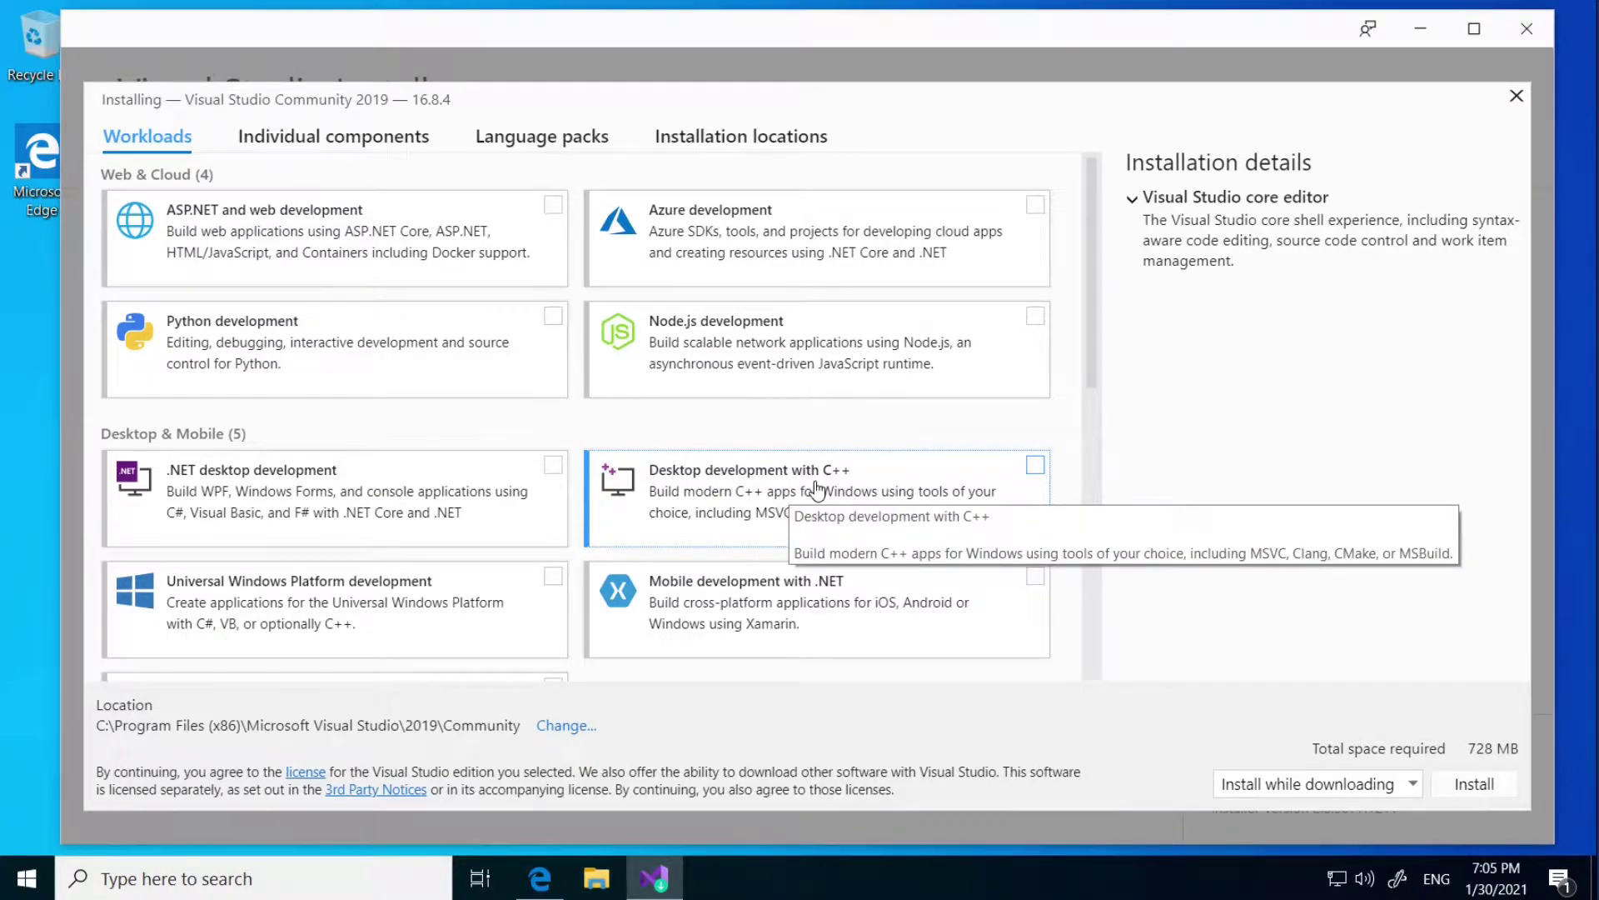
left_click(1035, 467)
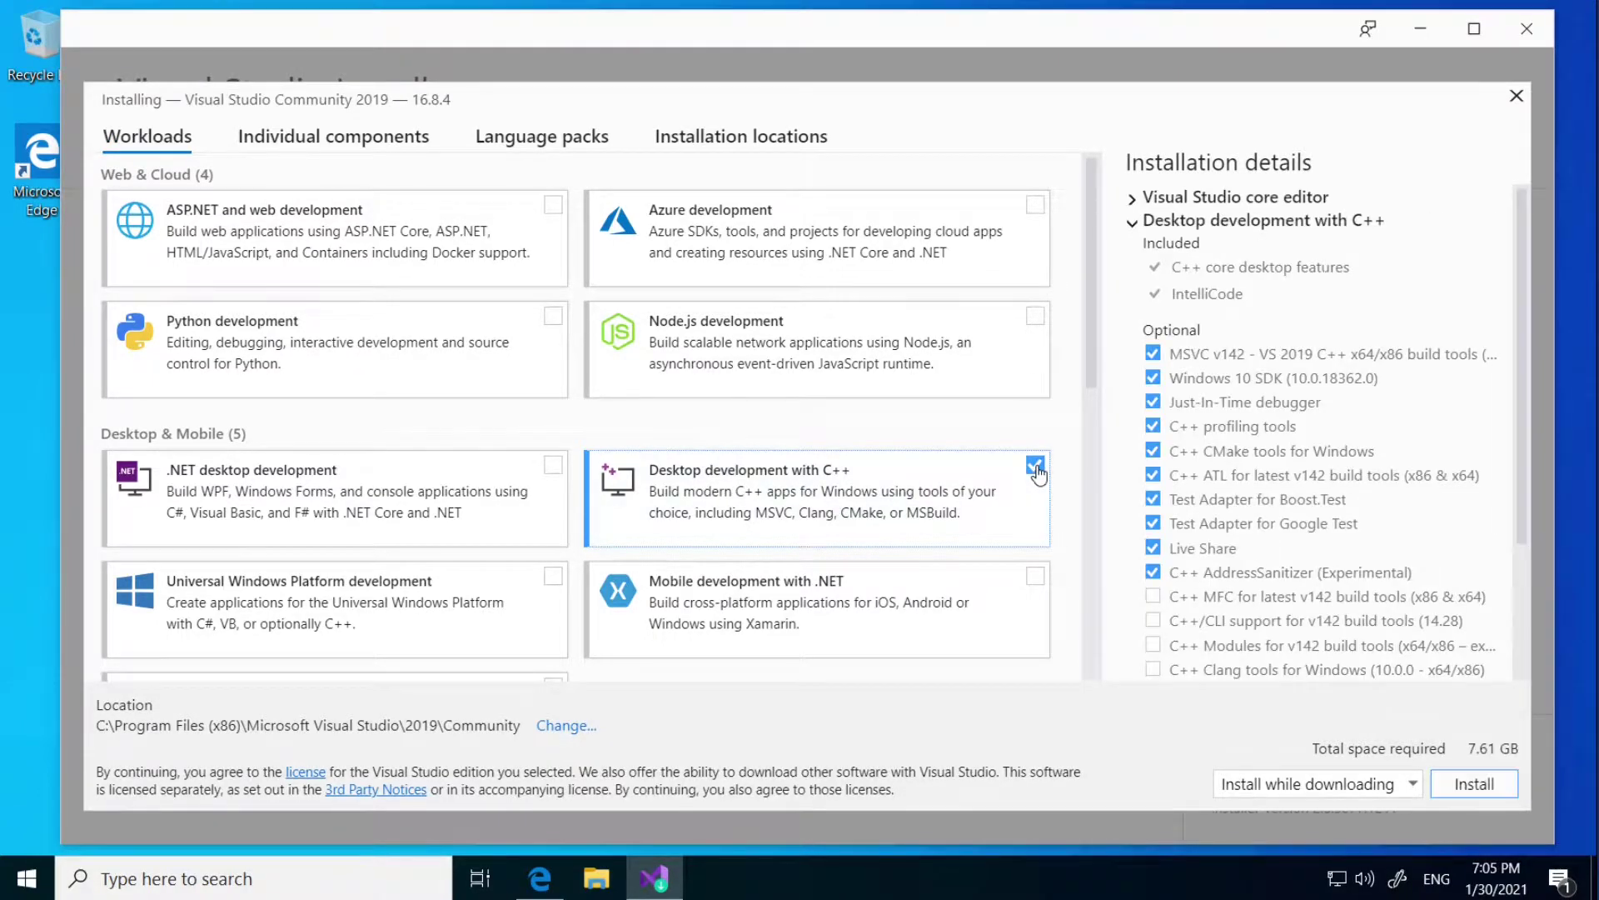
left_click_drag(1526, 263, 1525, 376)
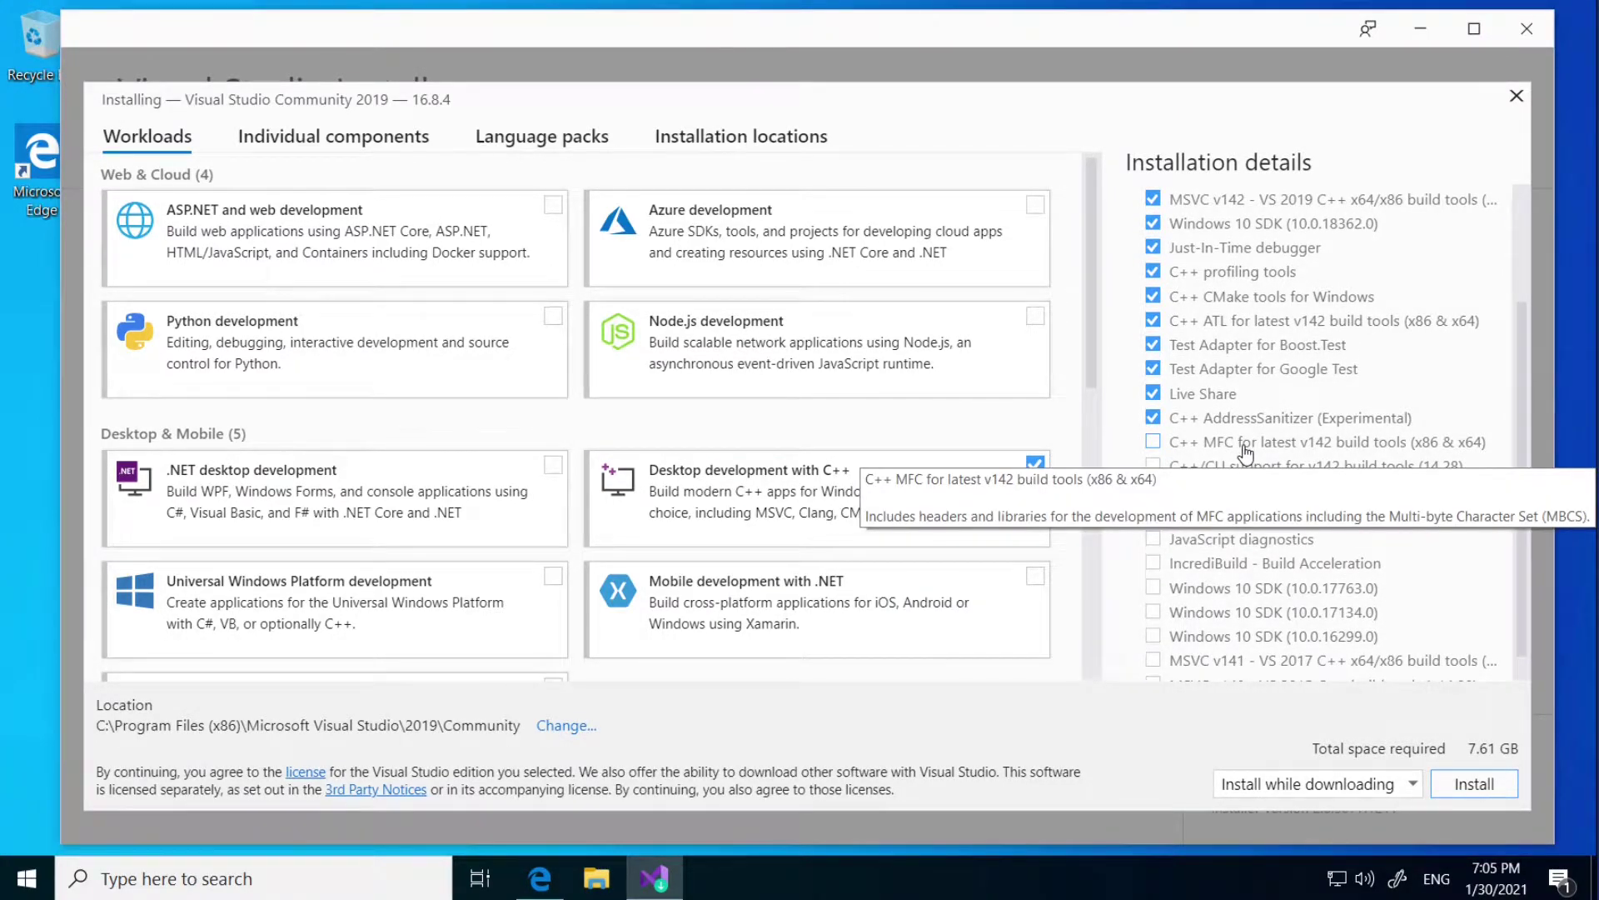
left_click(1156, 444)
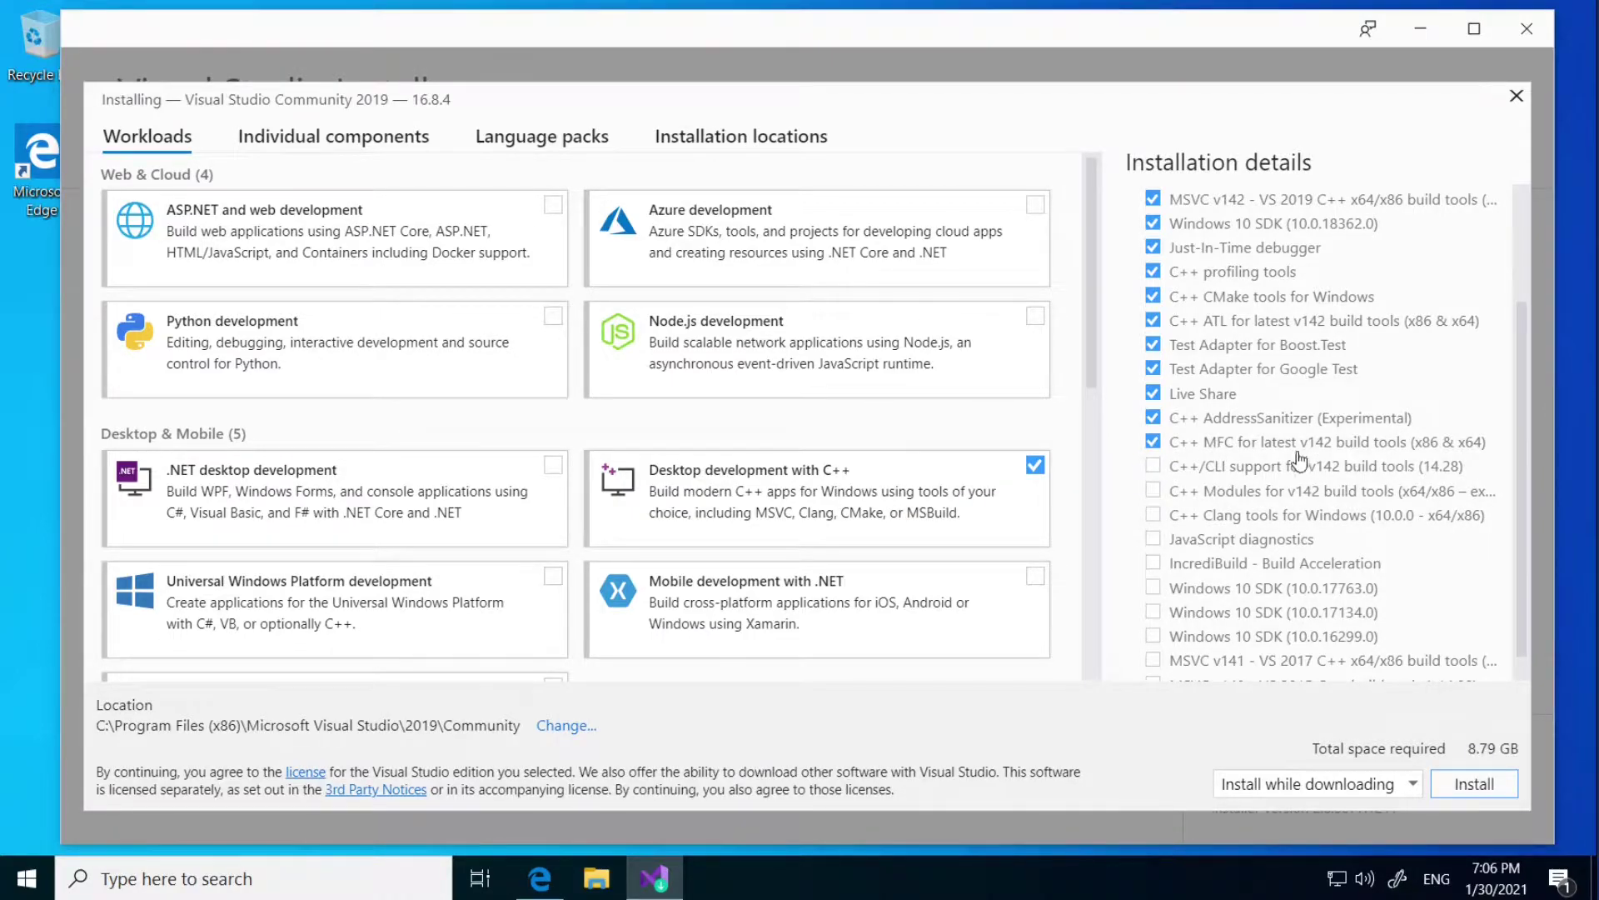
scroll(1524, 450, "down", 1)
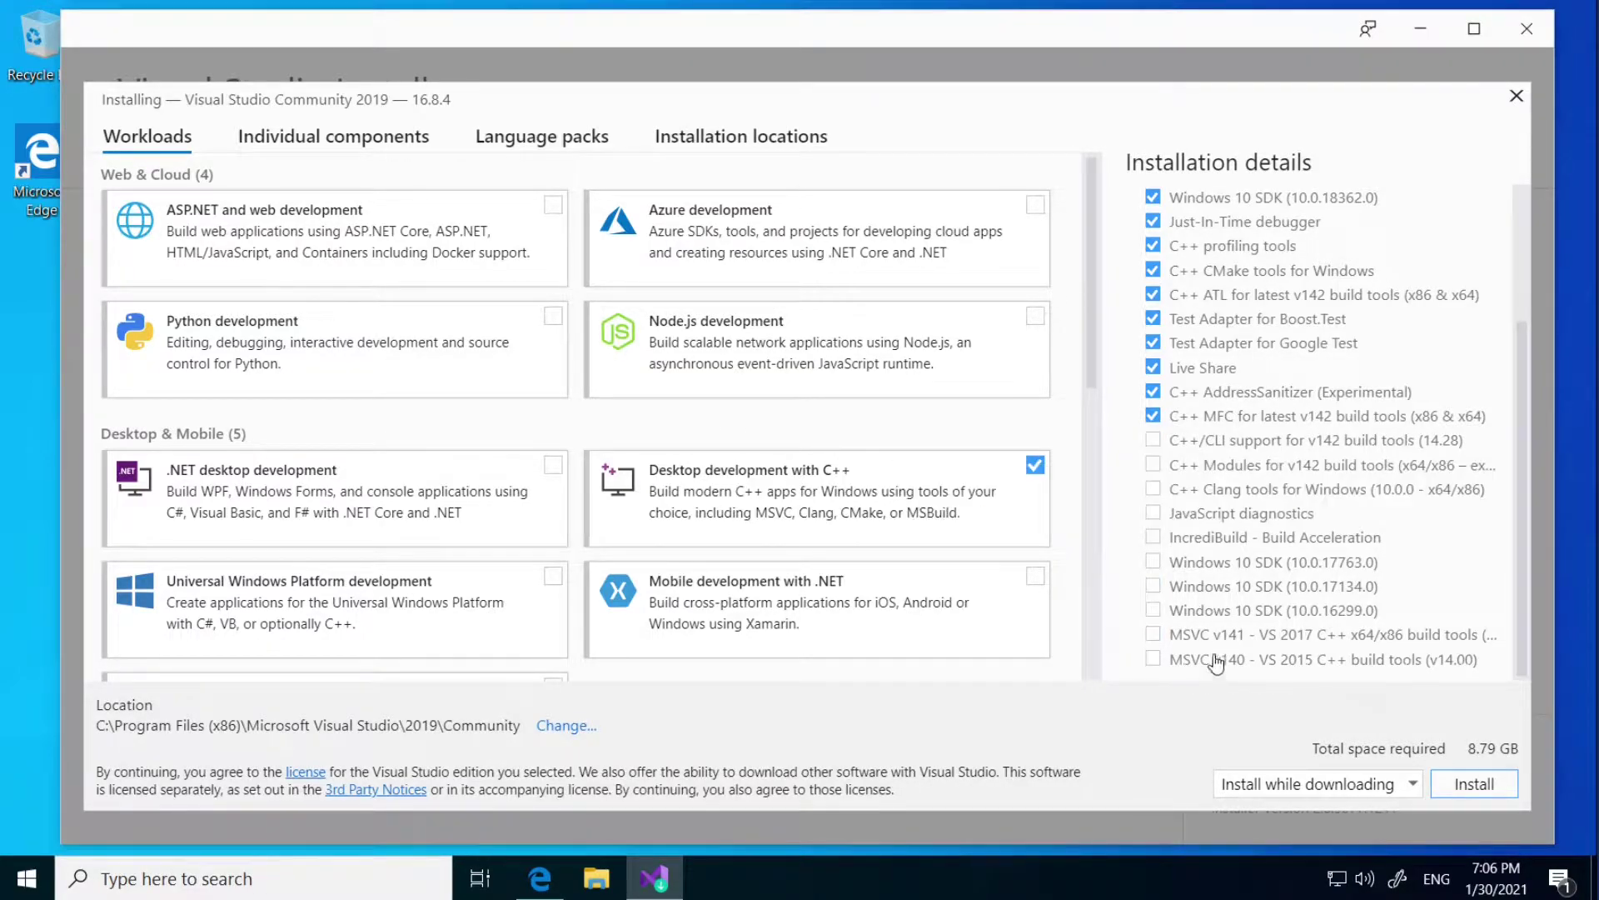
Add Git for Windows and GitHub extension for Visual Studio as individual components of the installation
left_click(332, 138)
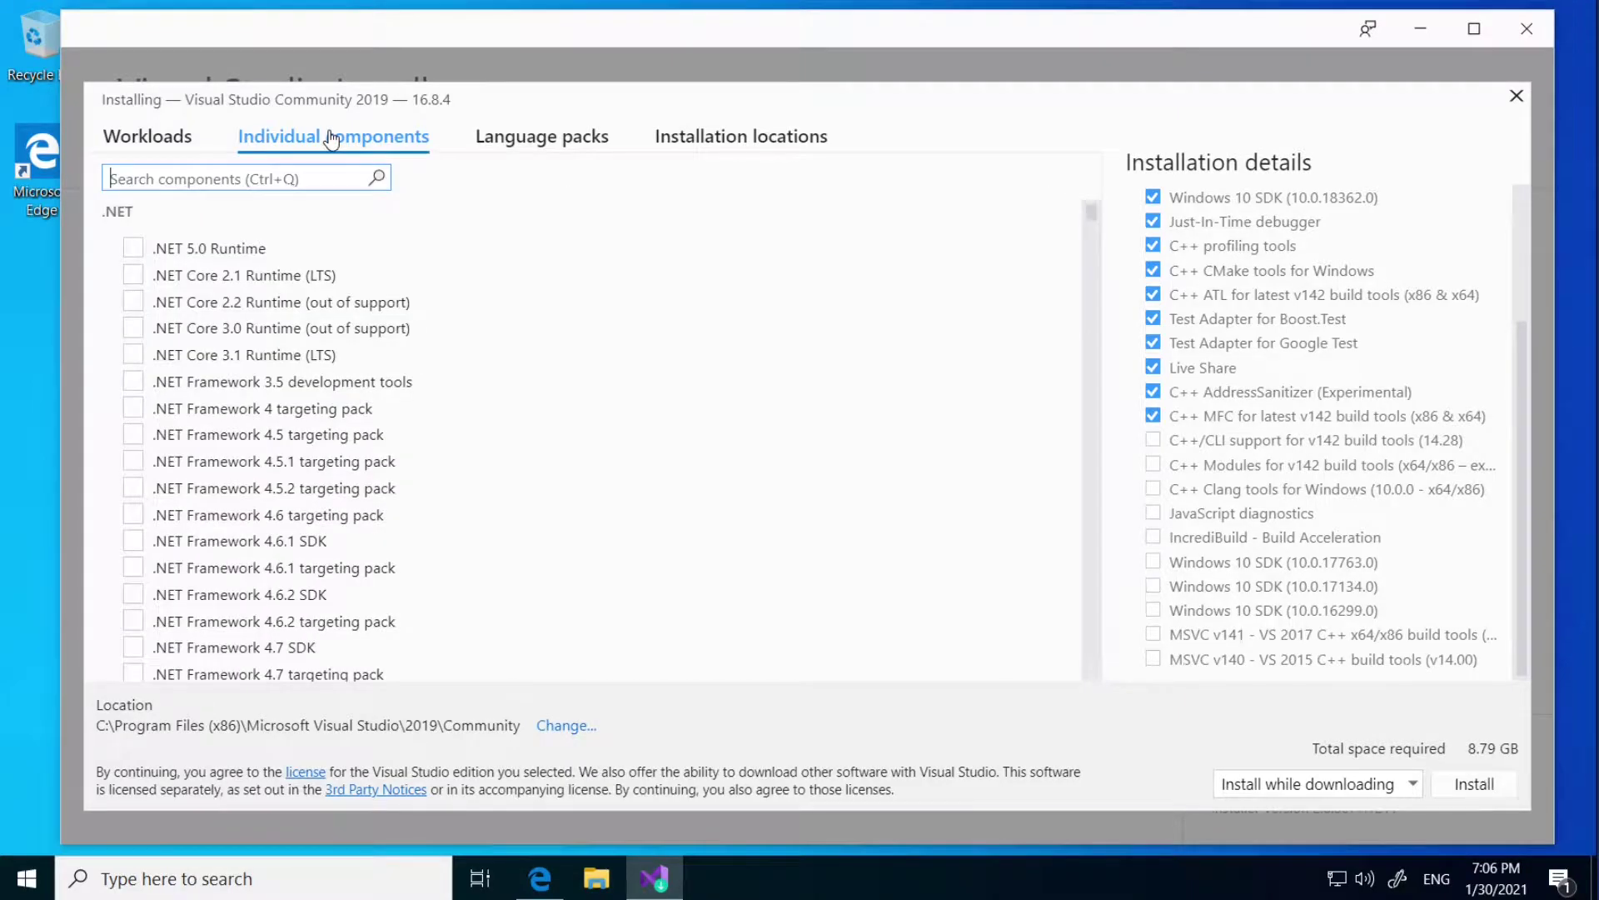
scroll(426, 464, "down", 9)
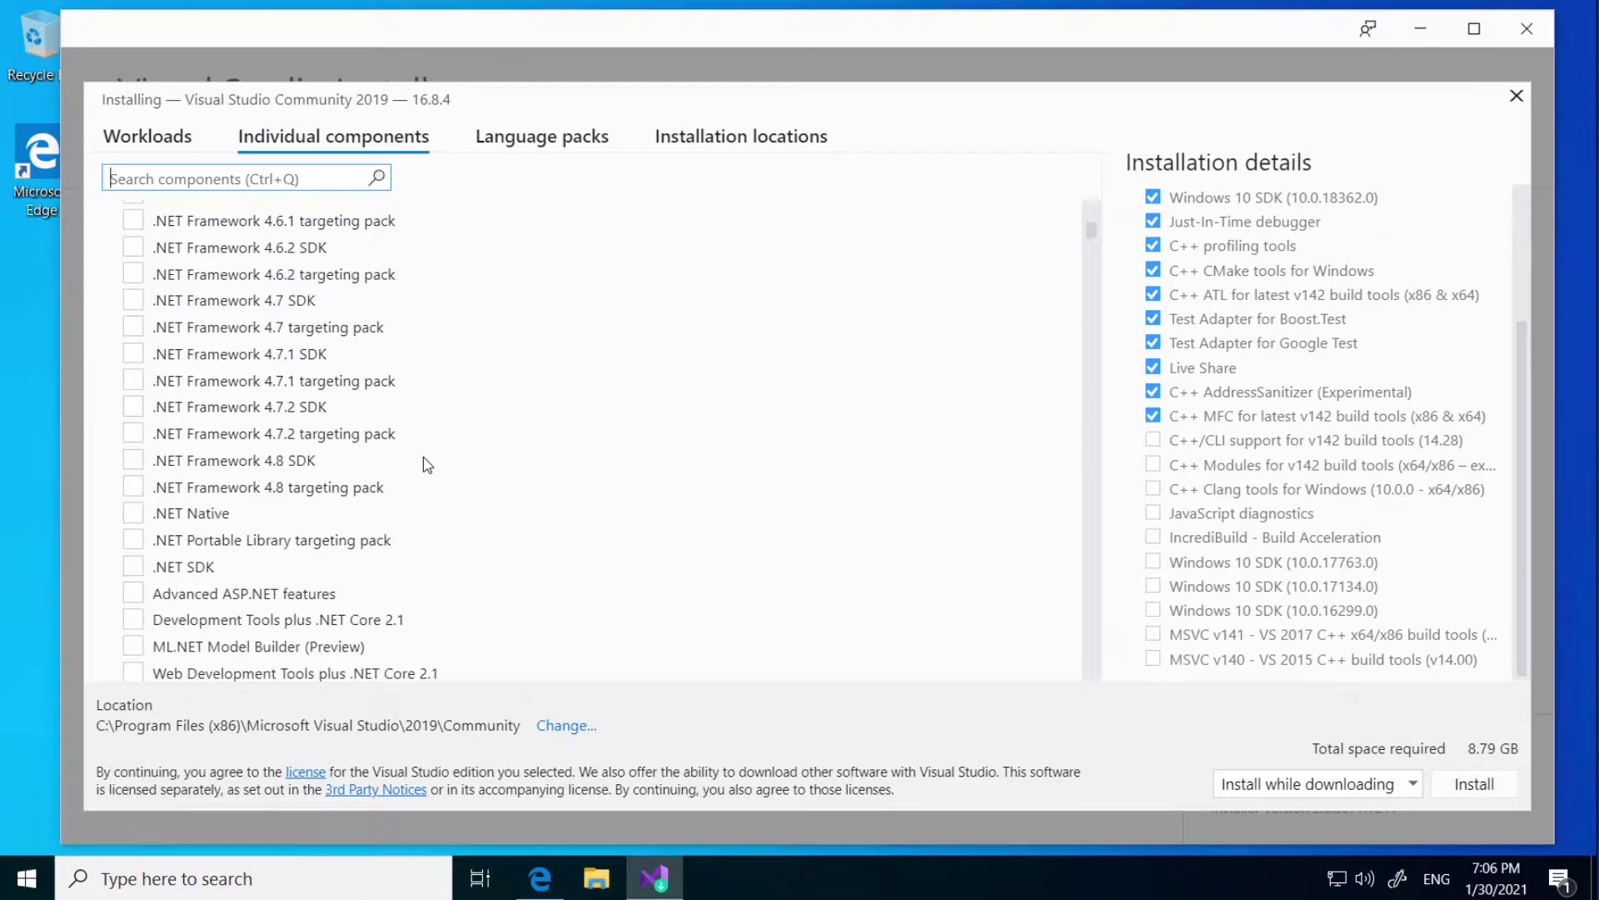
scroll(426, 464, "down", 4)
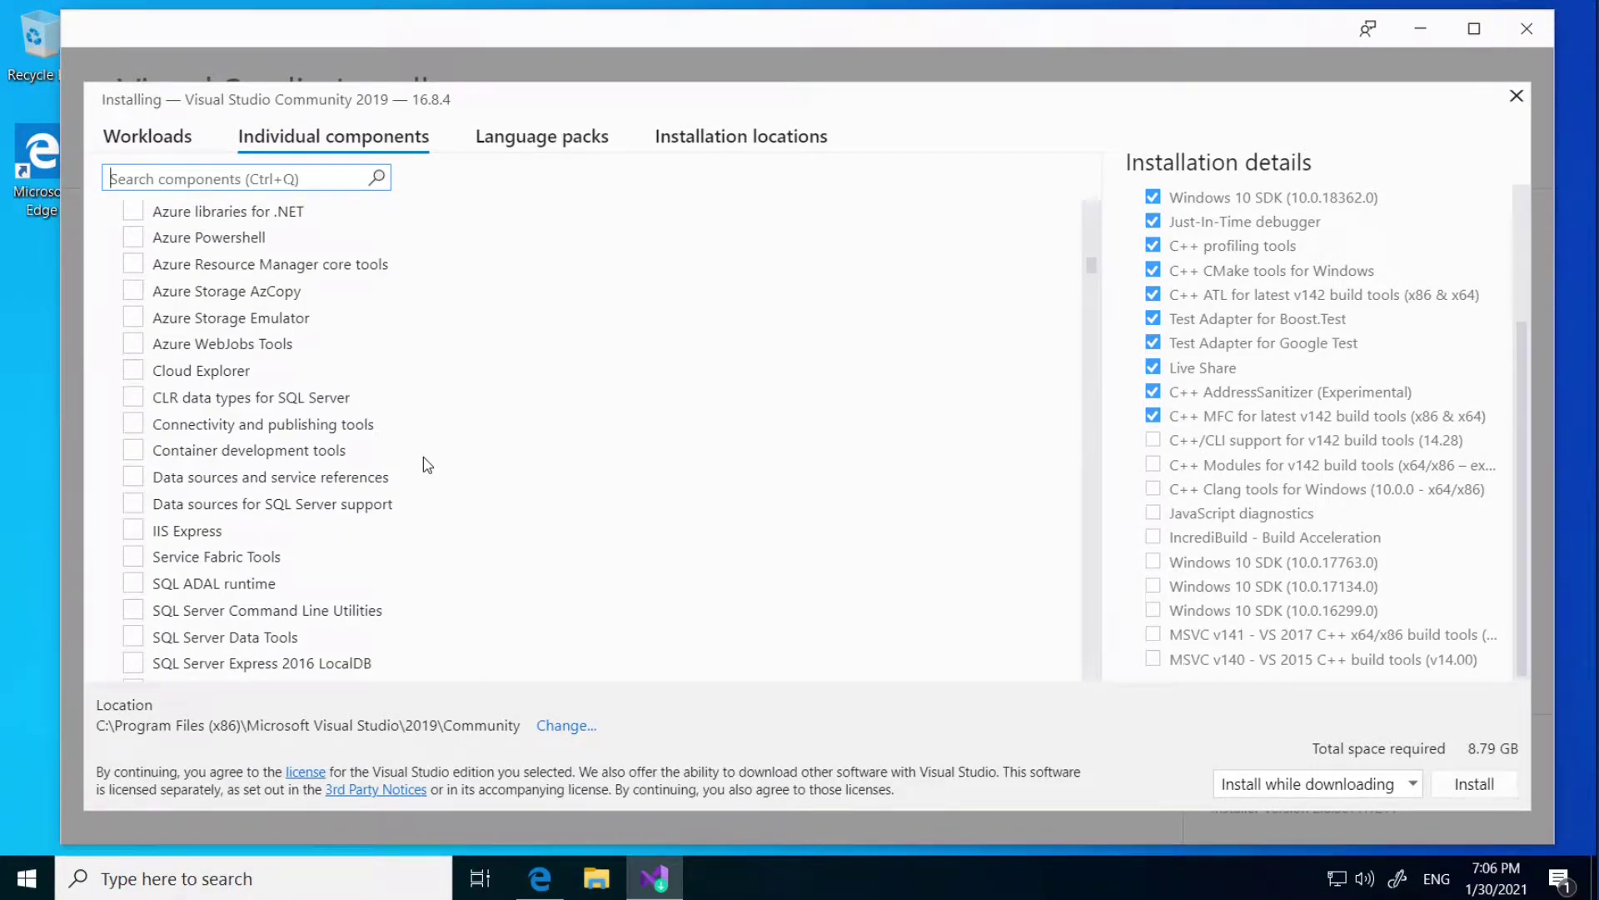
scroll(427, 464, "down", 6)
scroll(427, 464, "down", 3)
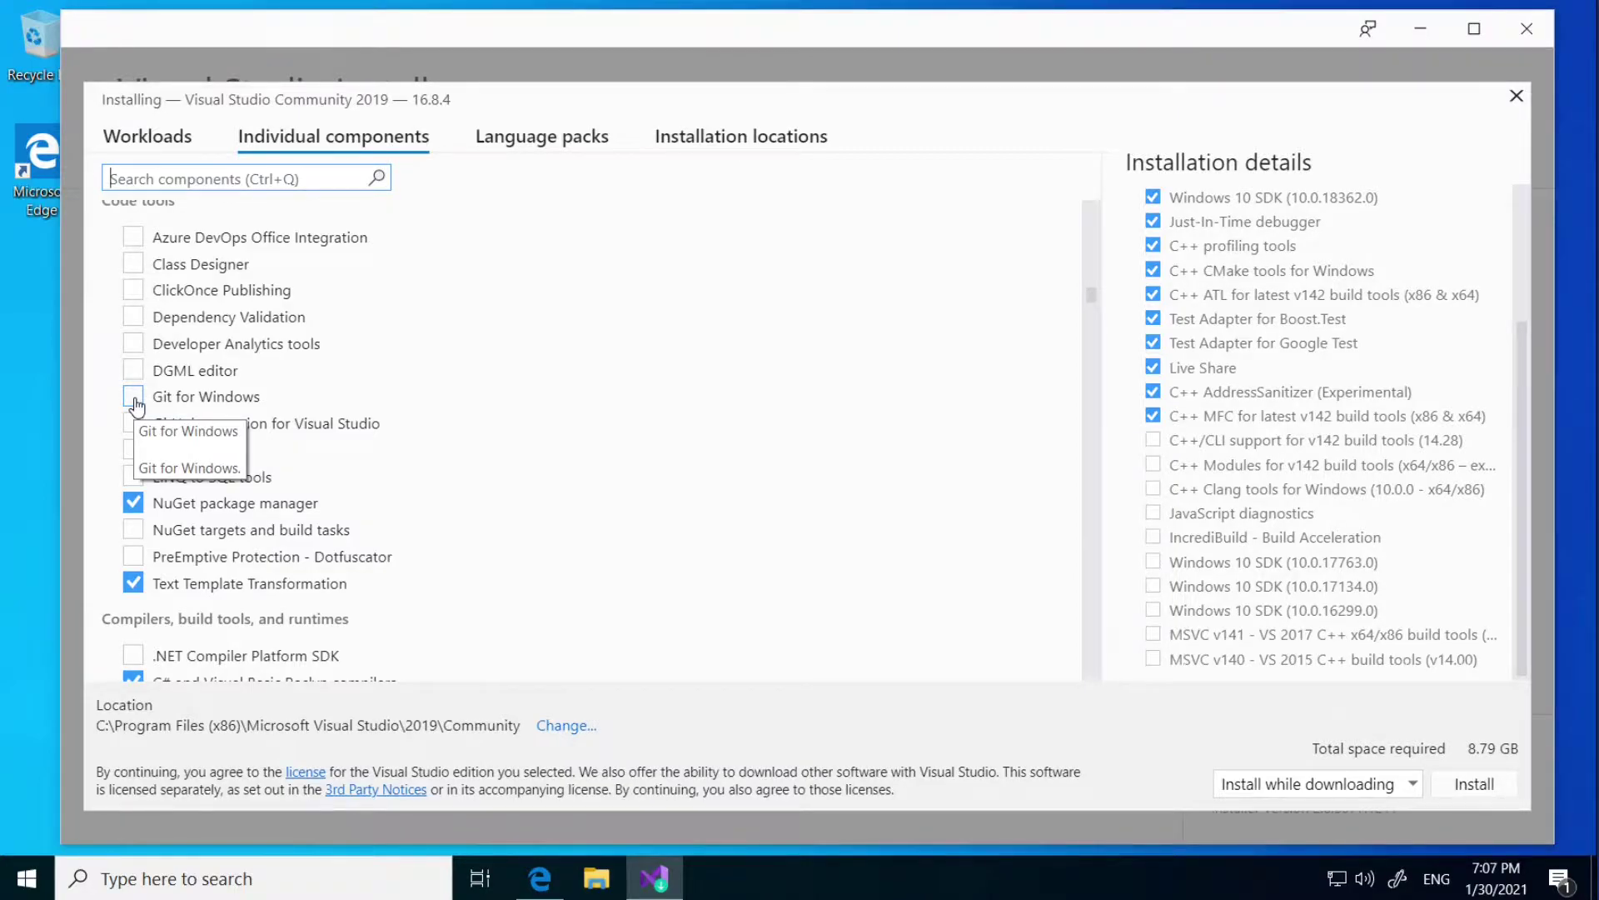
left_click(137, 401)
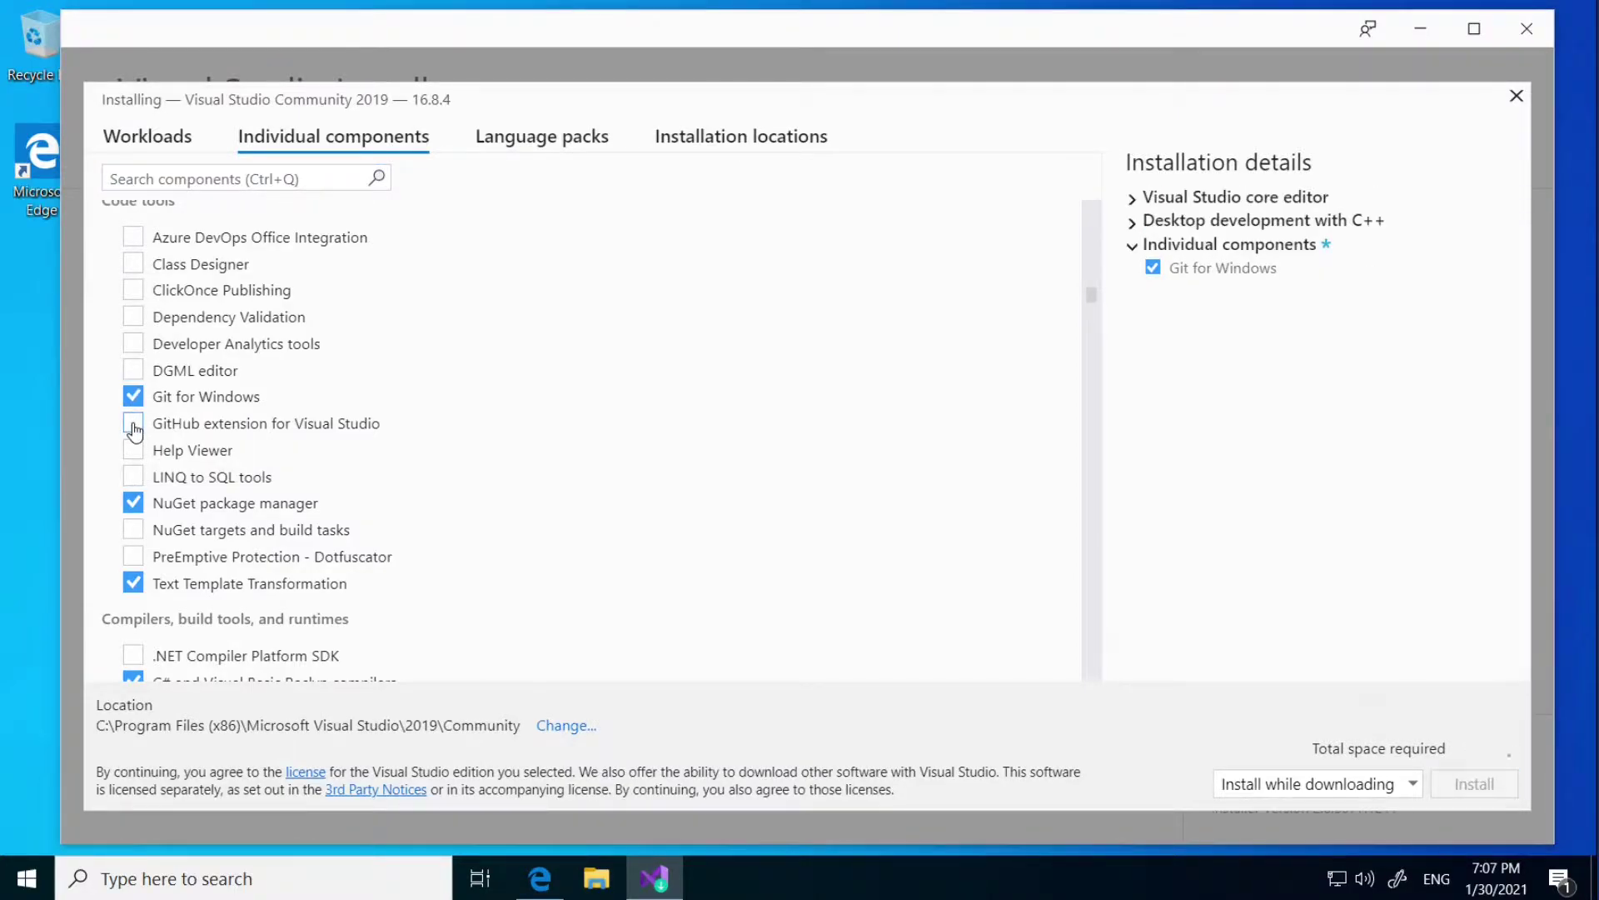
left_click(135, 425)
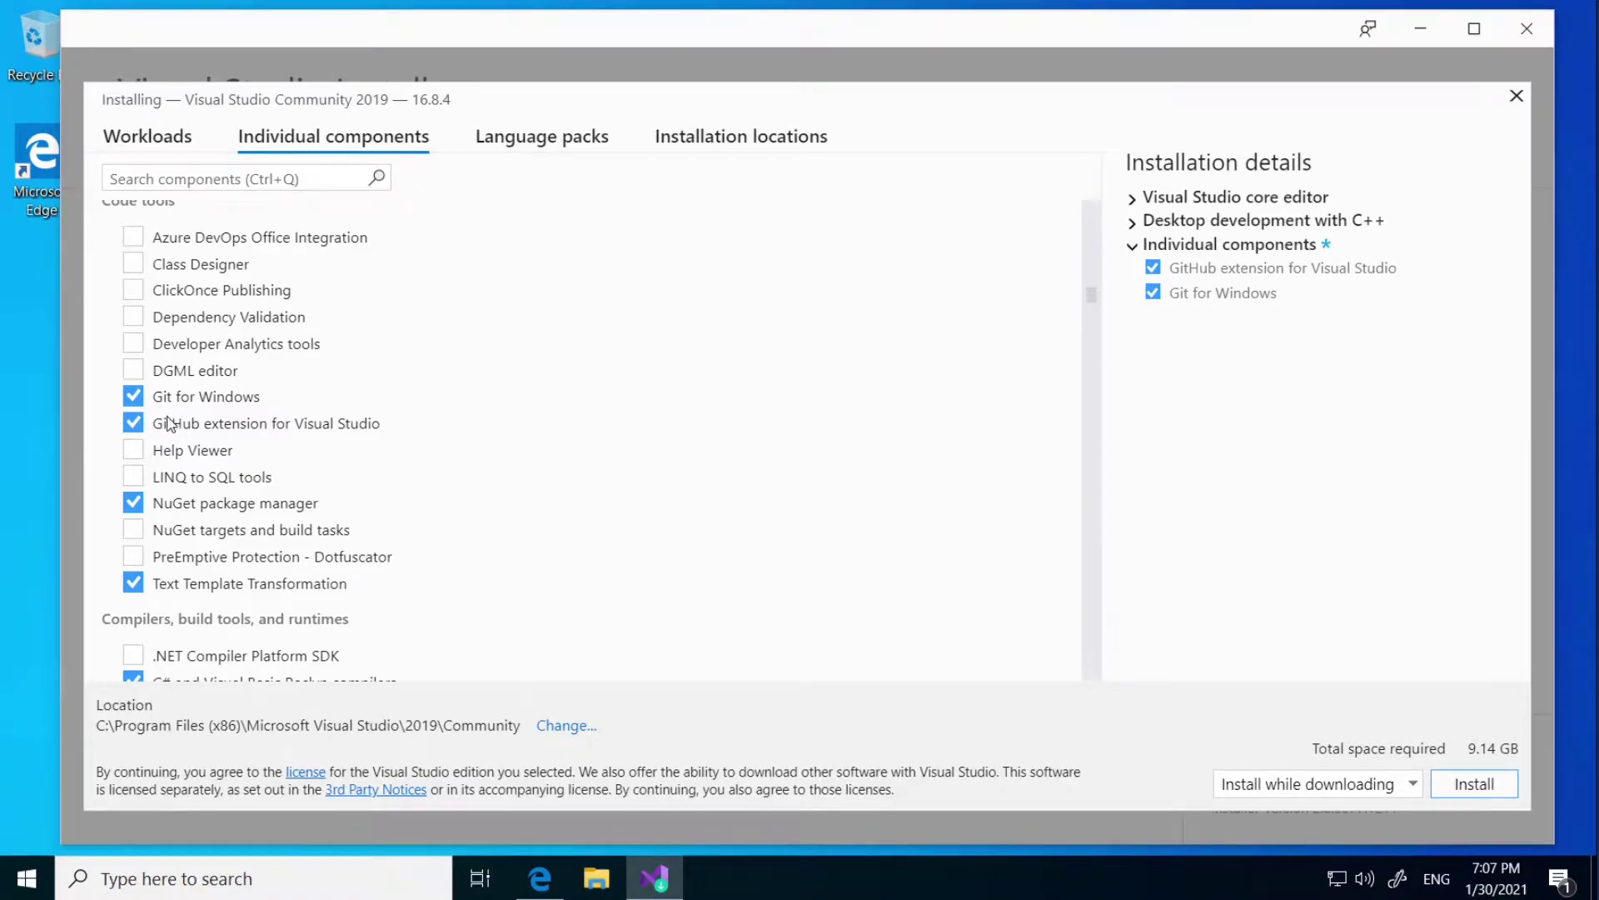
Return to the workloads overview, start the installation and turn off starting Visual Studio after installation
left_click(152, 140)
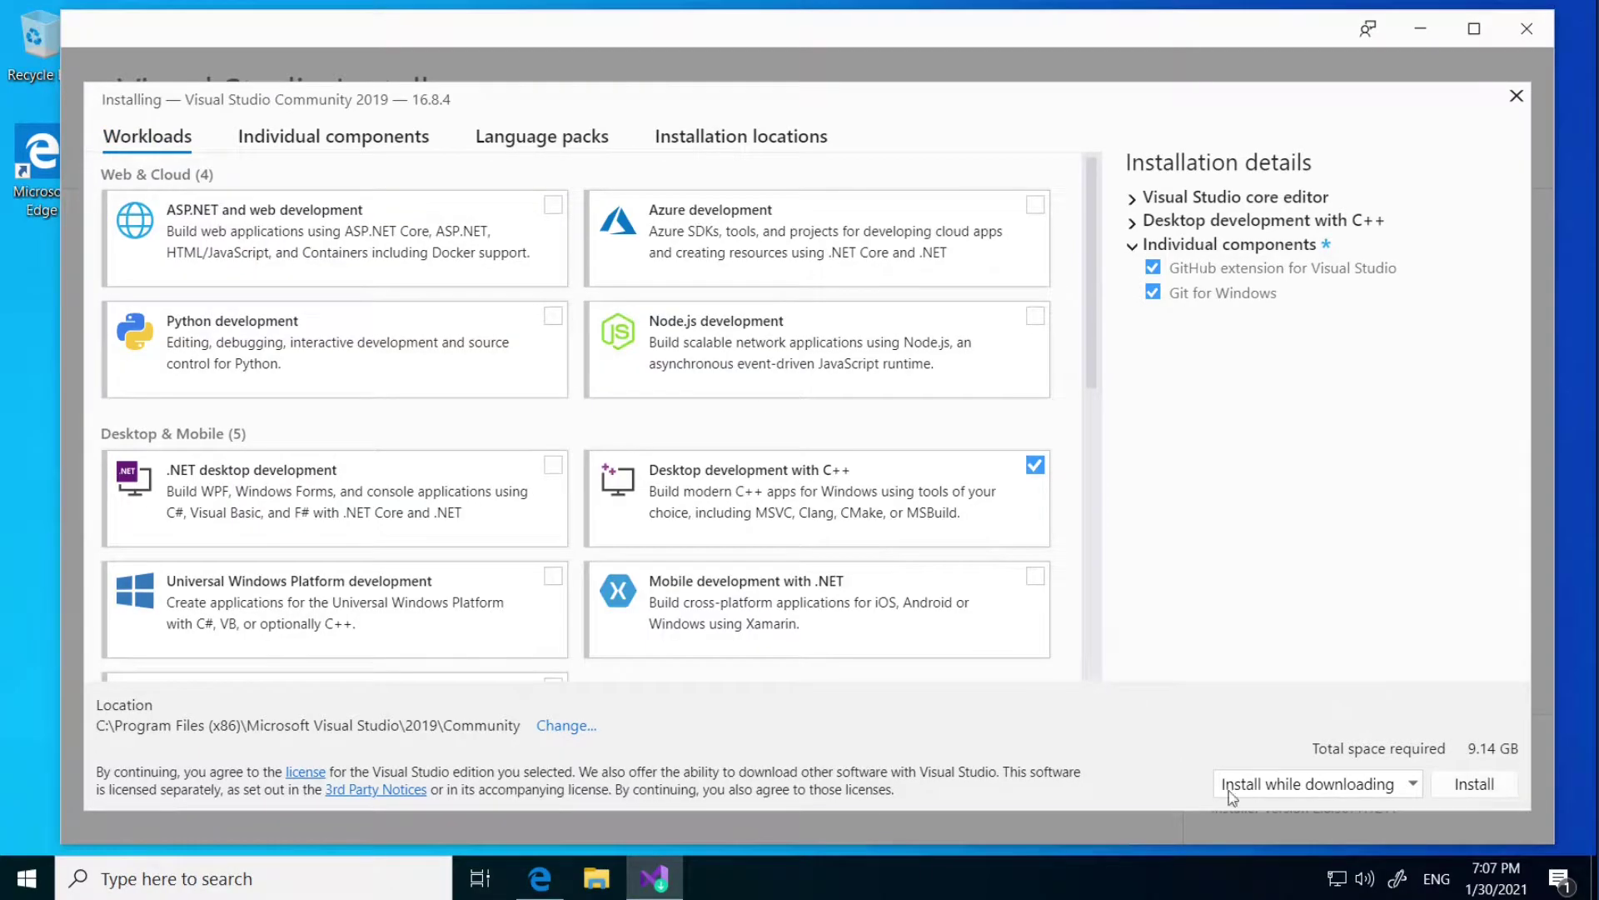
left_click(1469, 791)
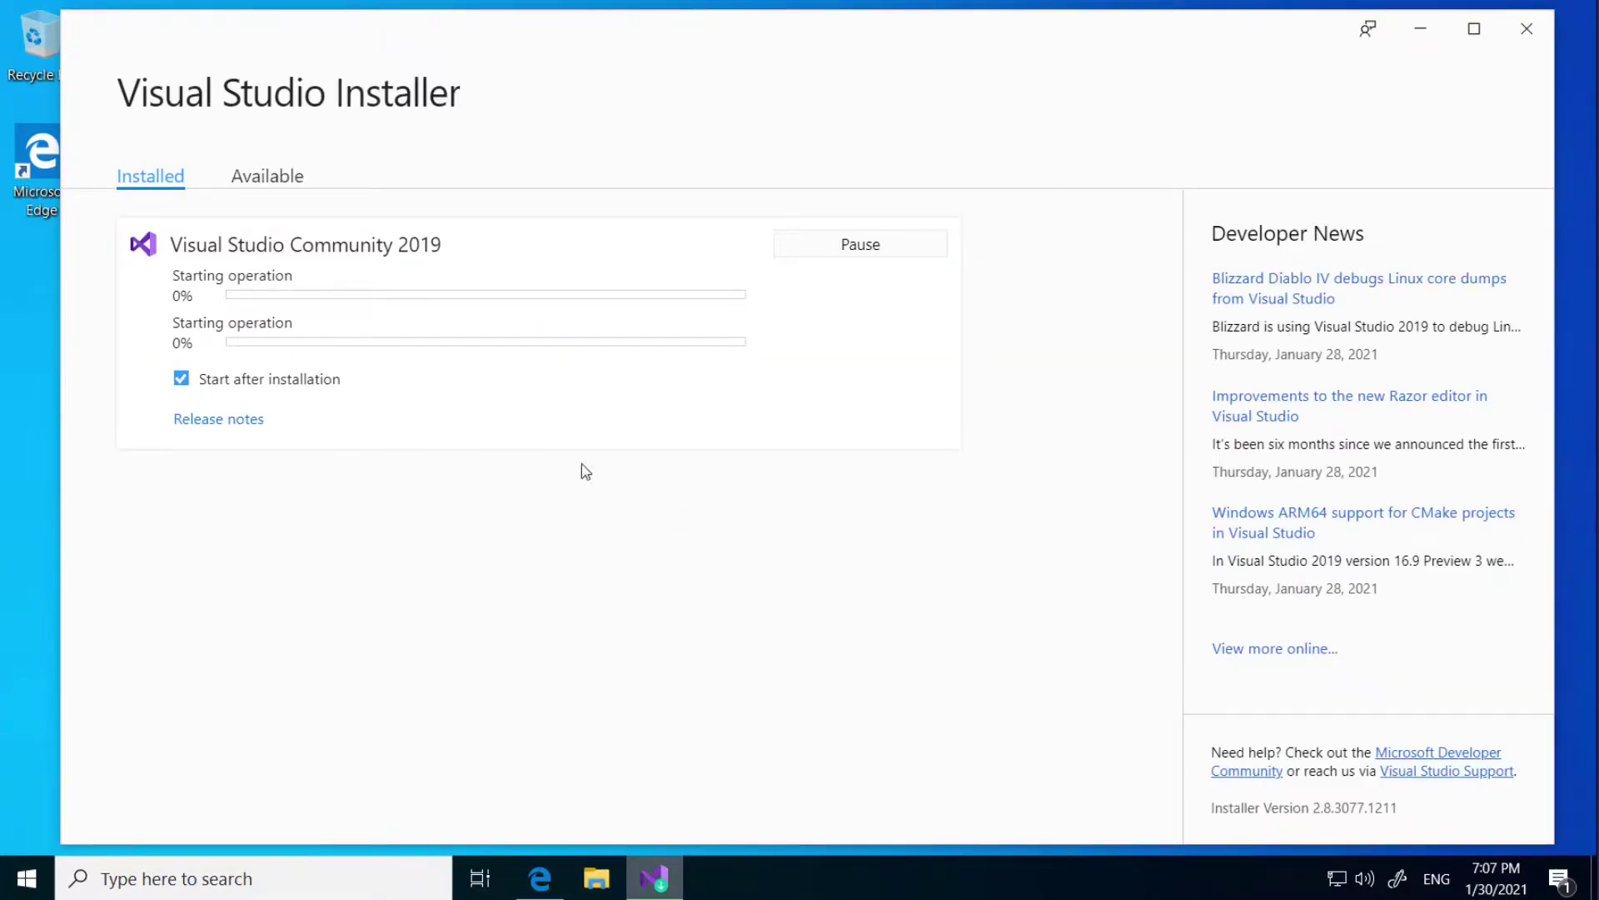
left_click(181, 379)
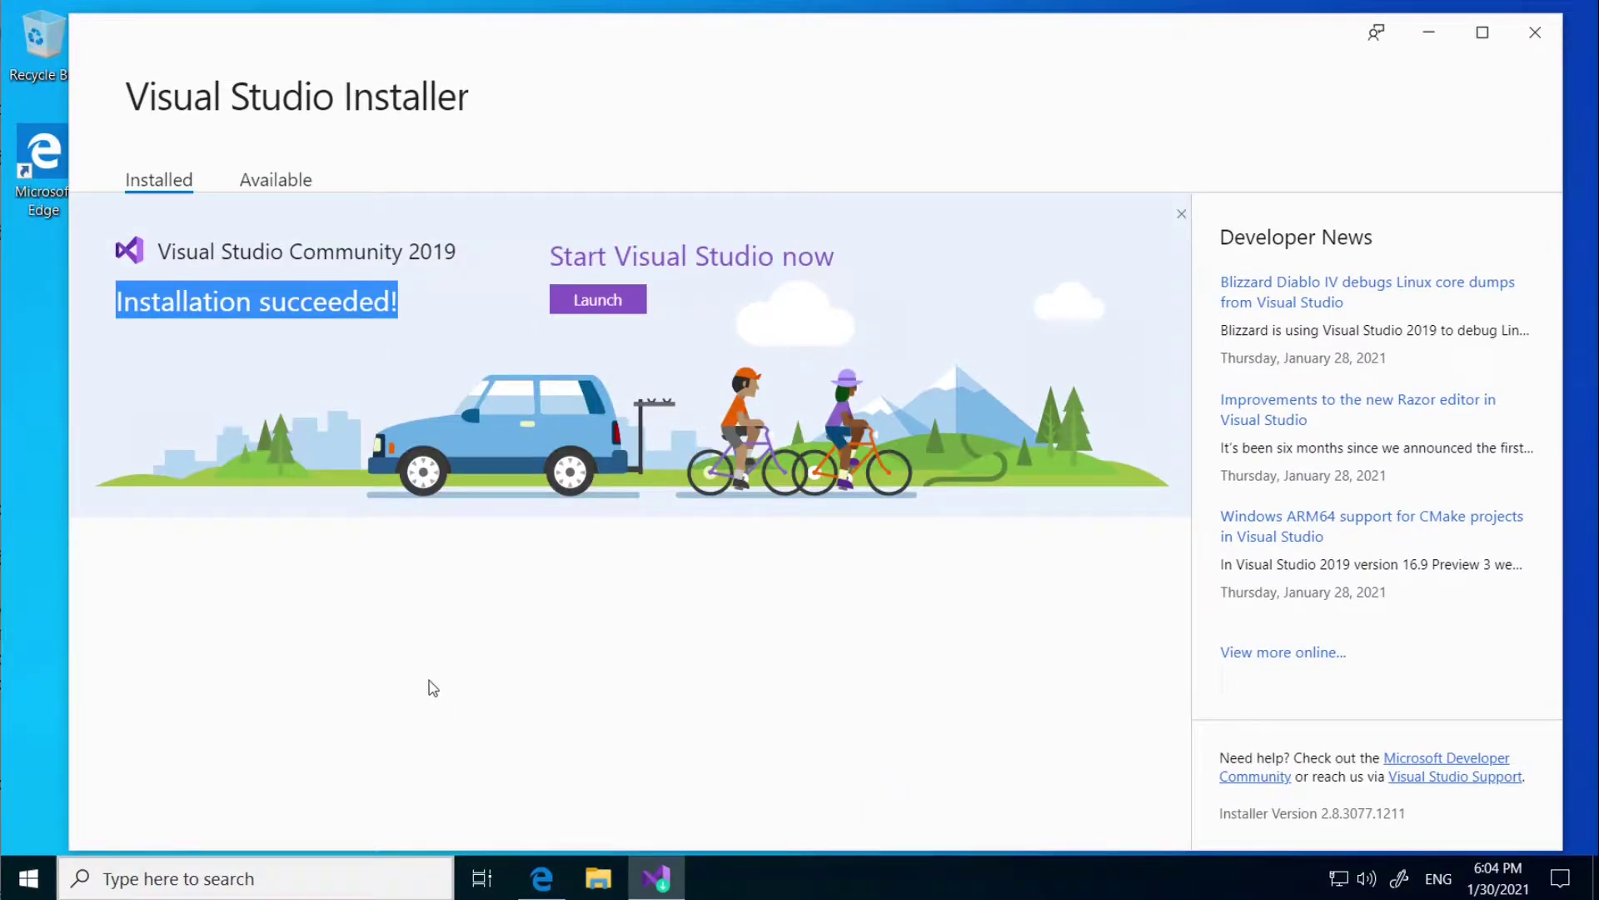
left_click(156, 310)
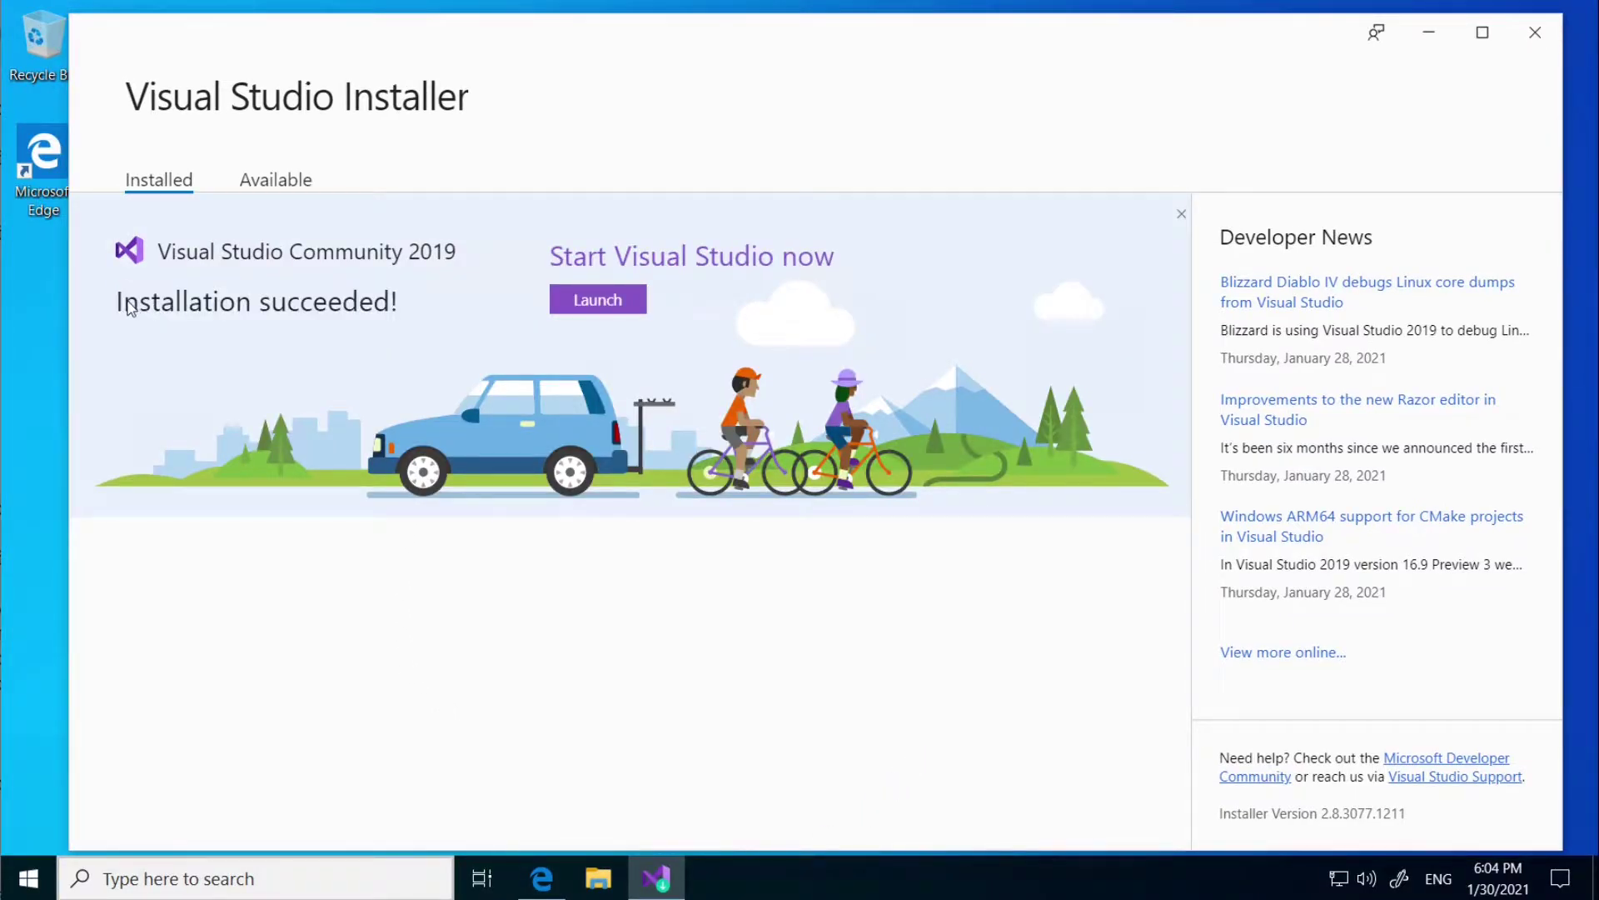
left_click_drag(120, 302, 413, 302)
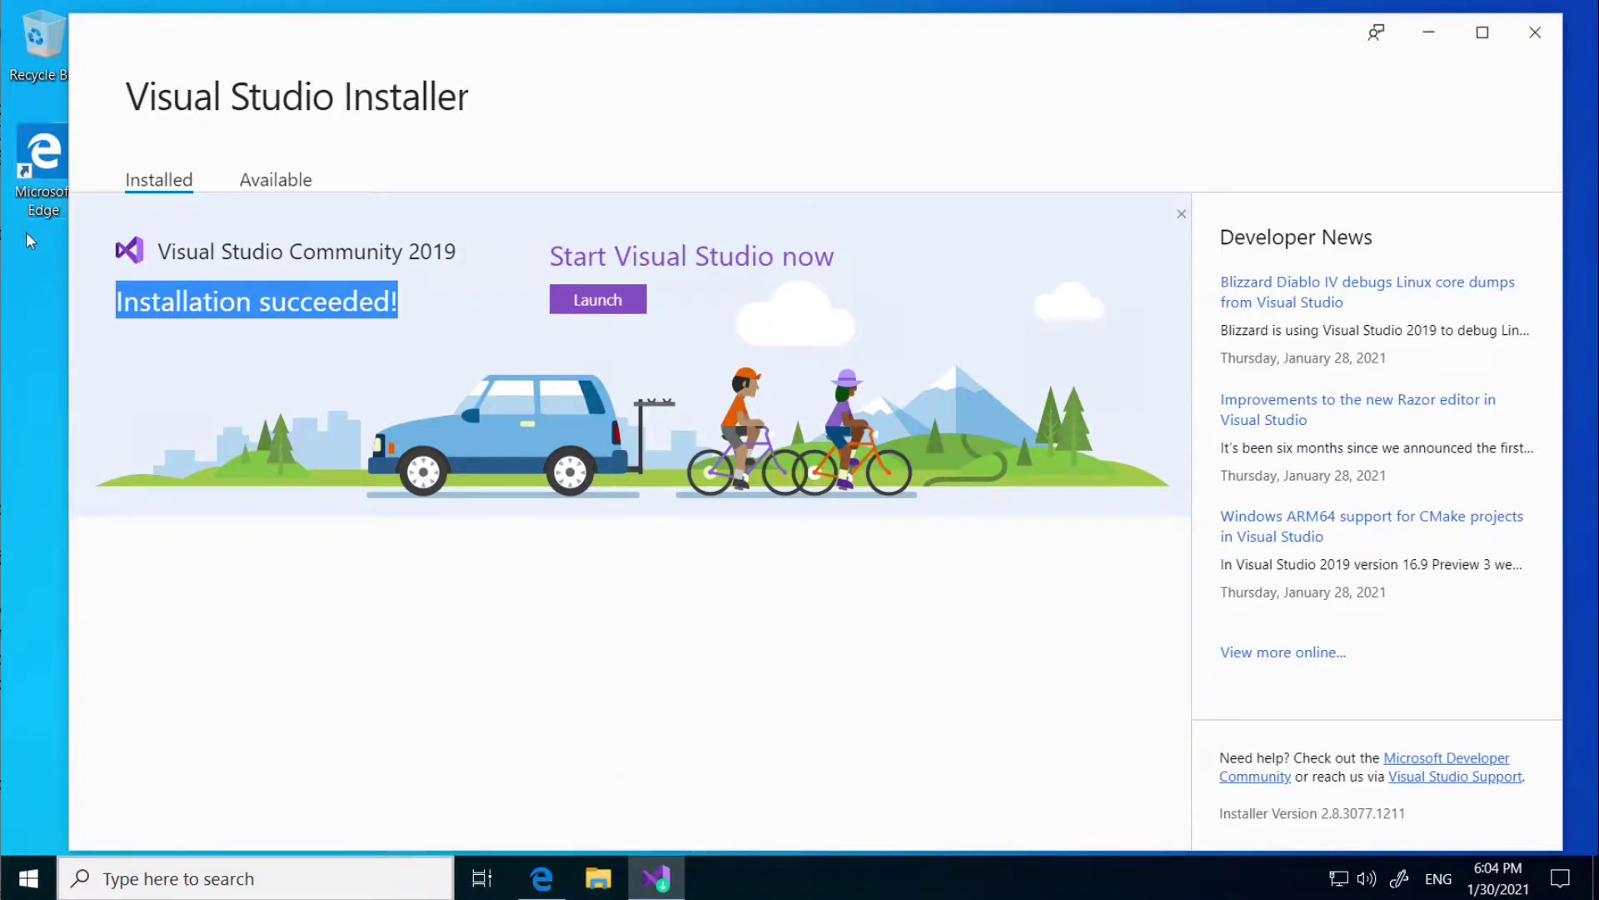
left_click(40, 281)
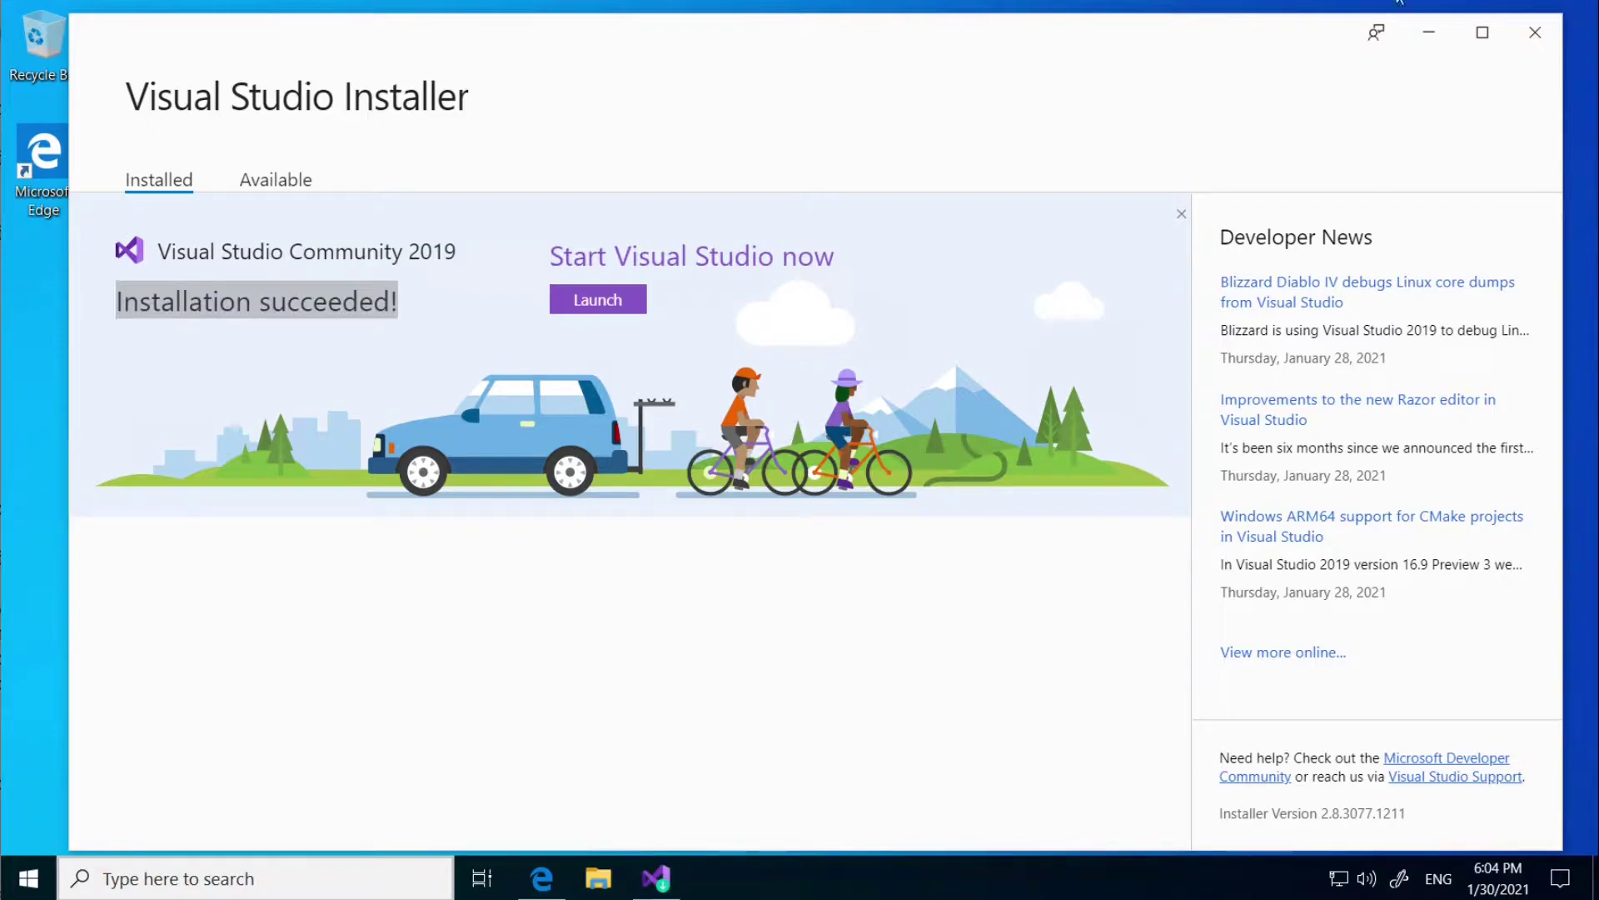
Minimize the installer and open the folder C:\Program Files (x86)\Microsoft Visual Studio\2019\Community\Common7\IDE in File Explorer
left_click(1428, 33)
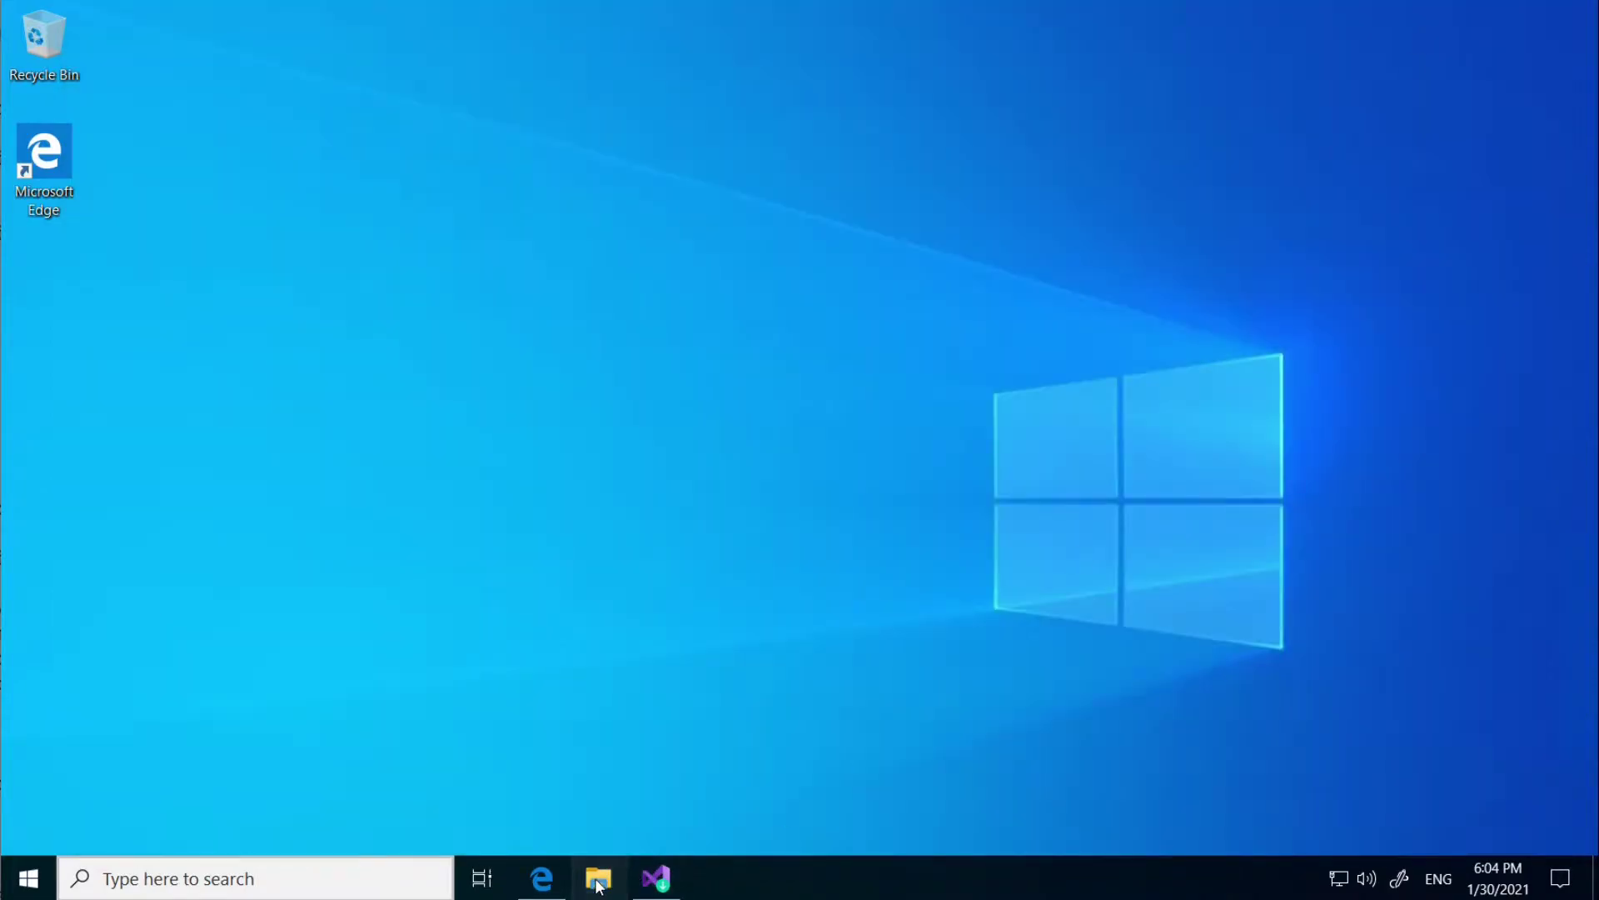
left_click(598, 881)
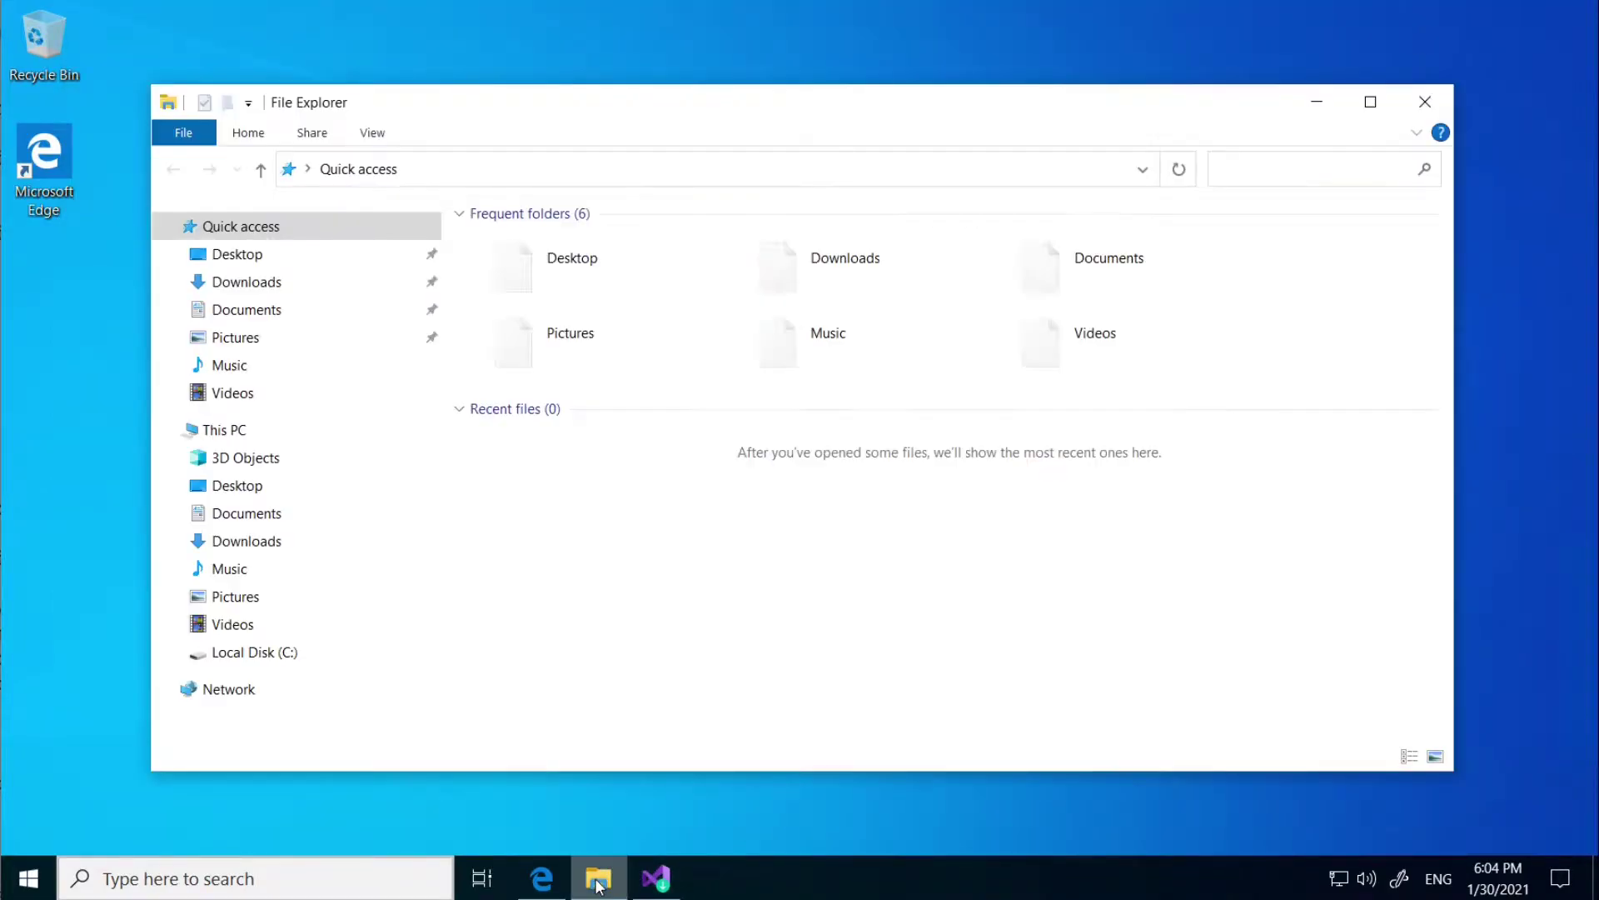
left_click(459, 170)
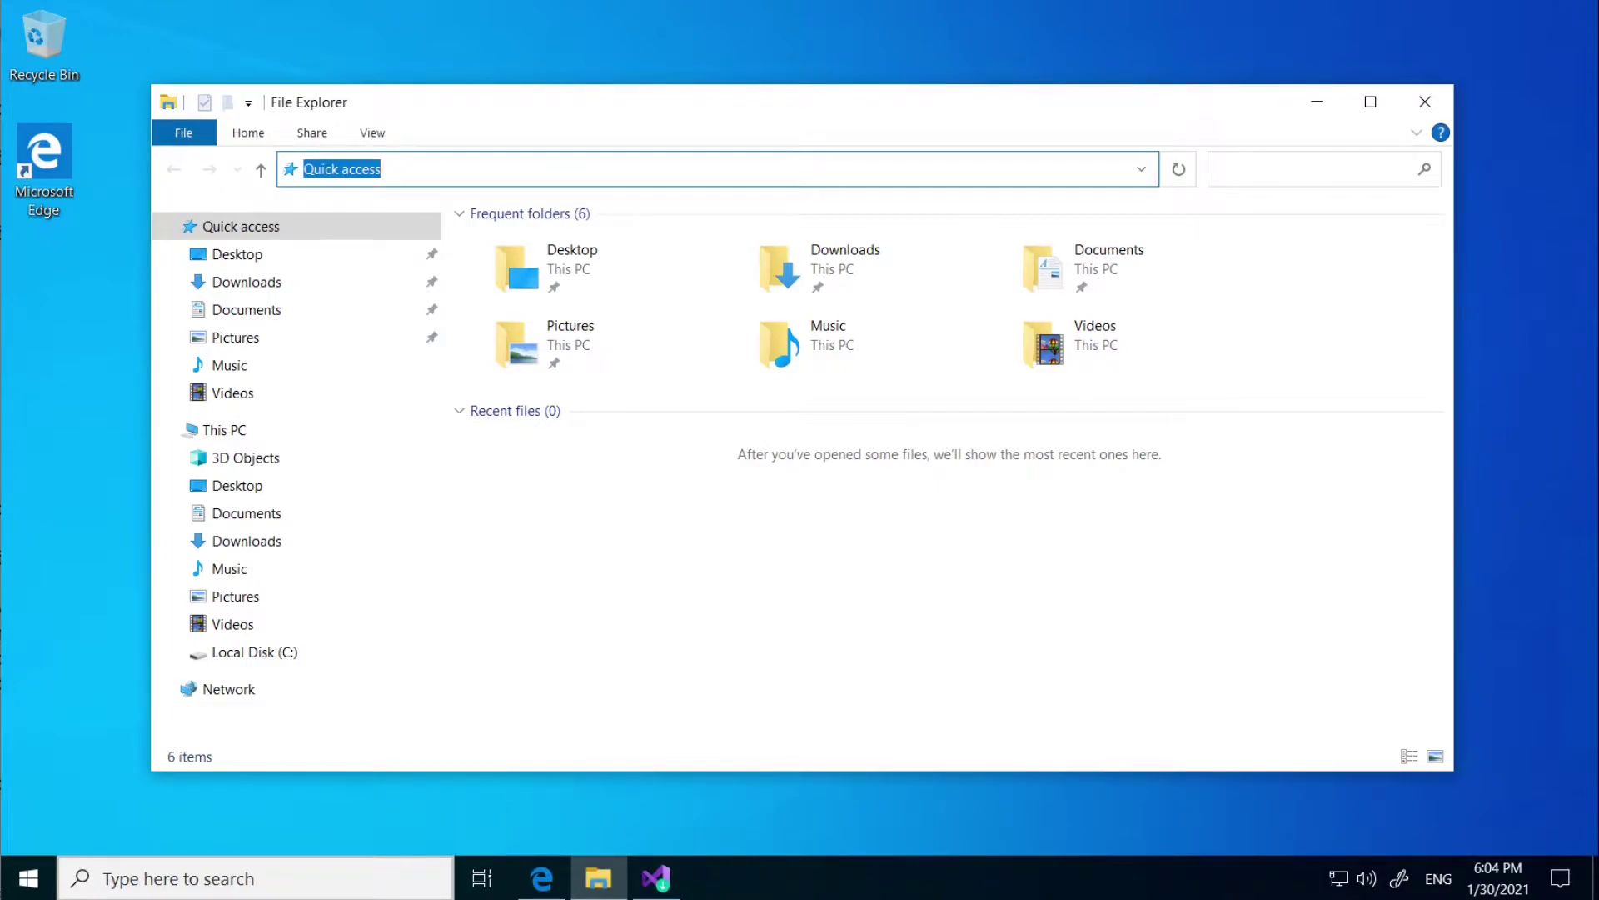
type("C:\\Program Files (x86)\\Microsoft Visual Studio\\2019\\Community\\Common7\\IDE")
left_click_drag(796, 169, 263, 175)
left_click(796, 169)
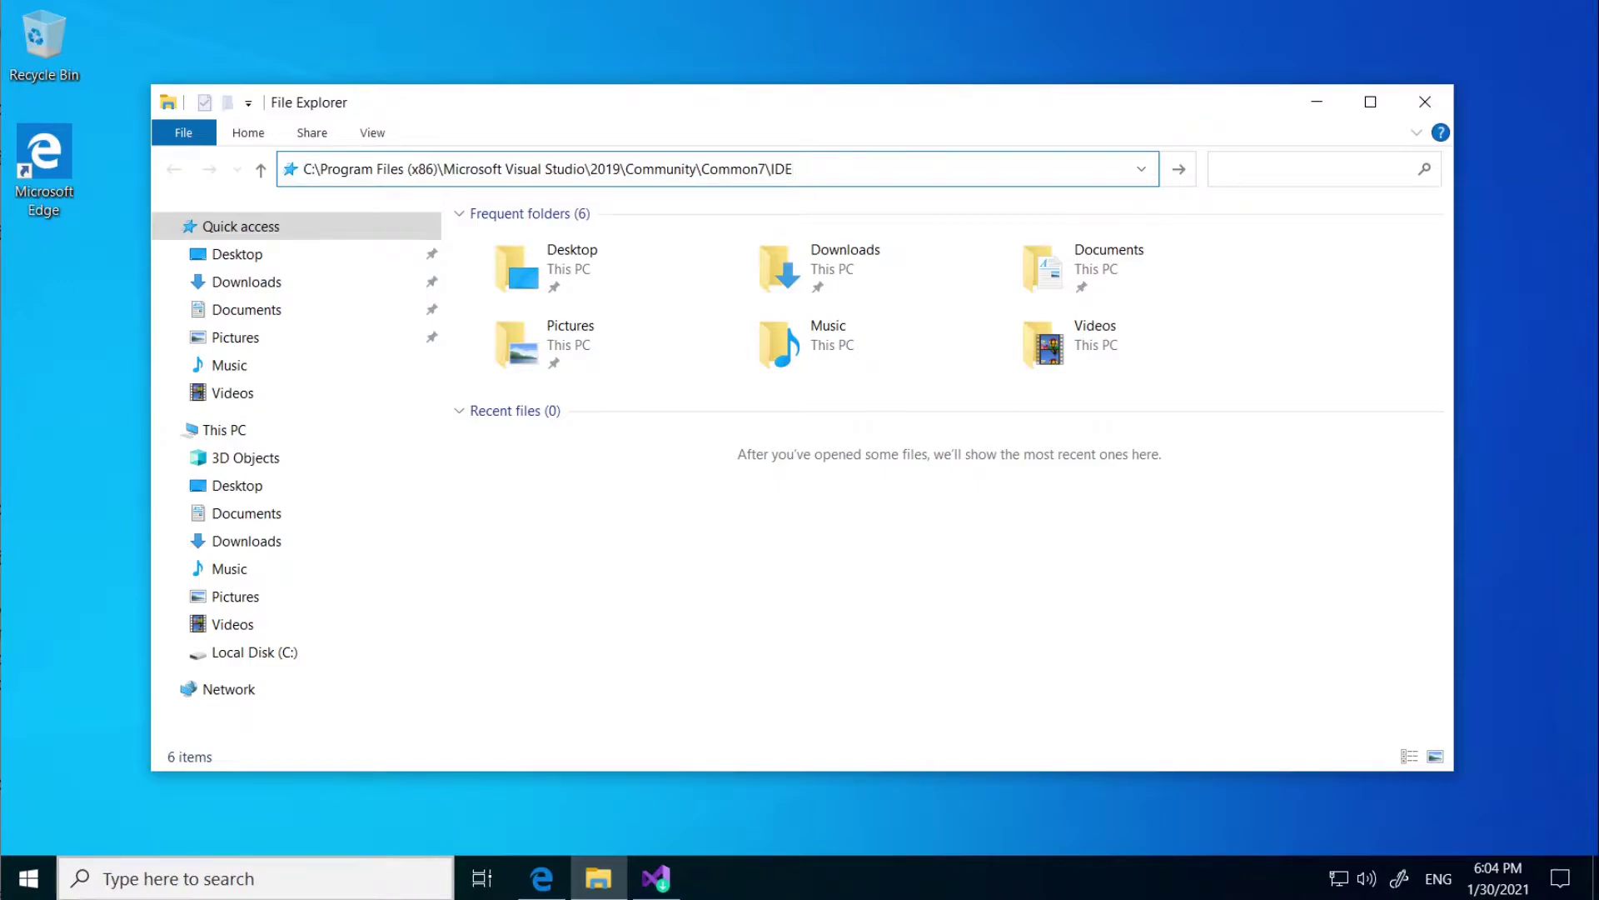
key("ctrl+a")
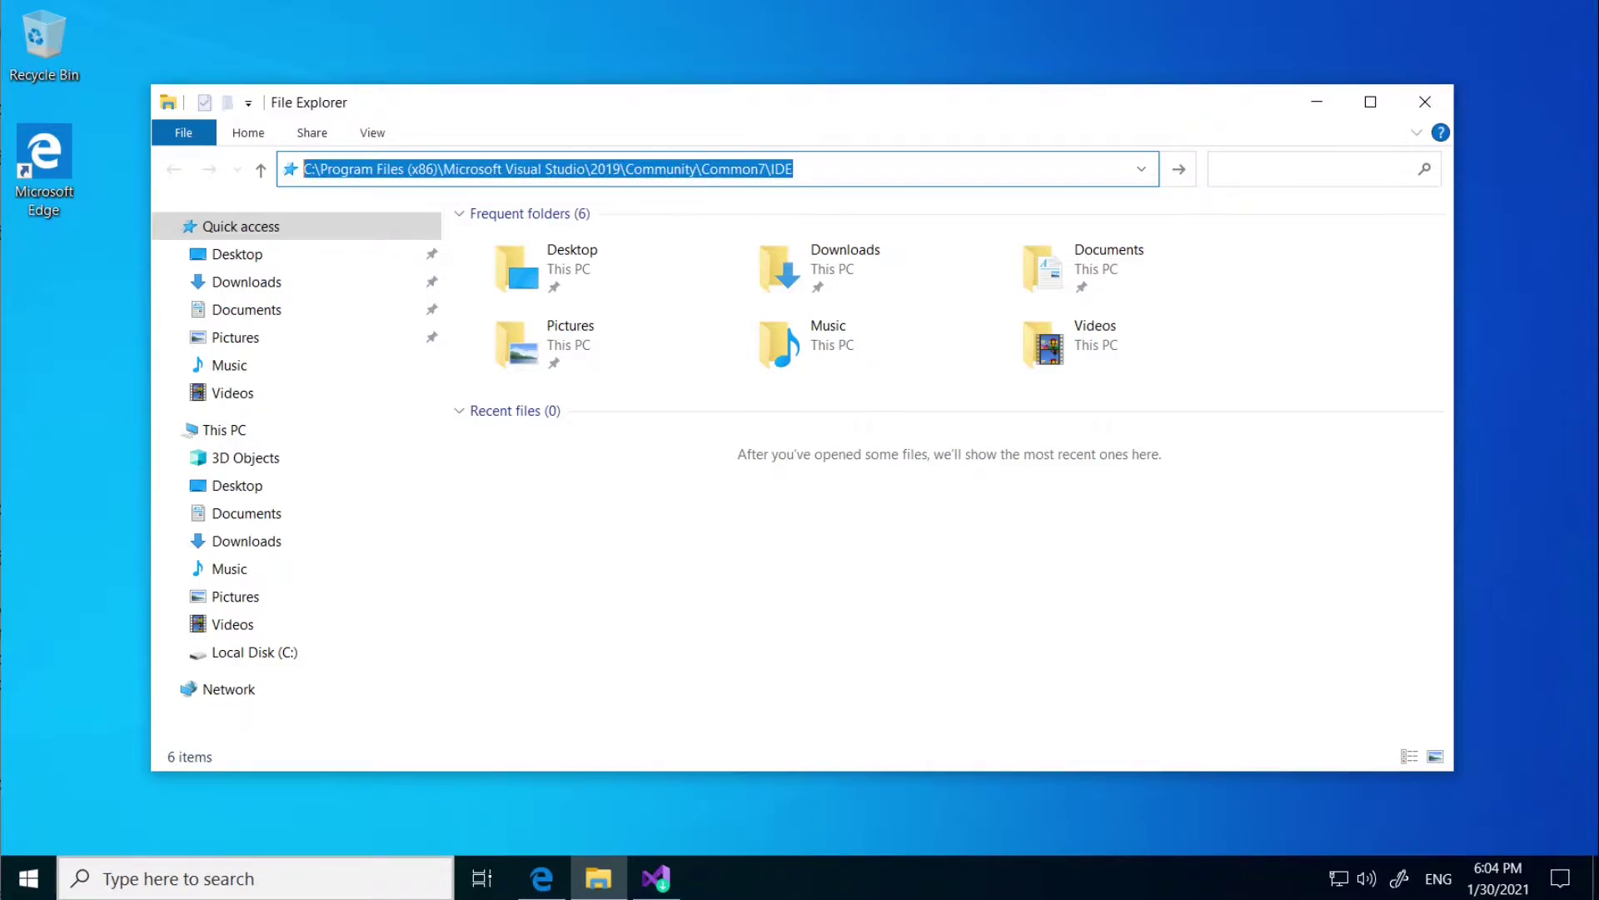
left_click(795, 169)
key("Return")
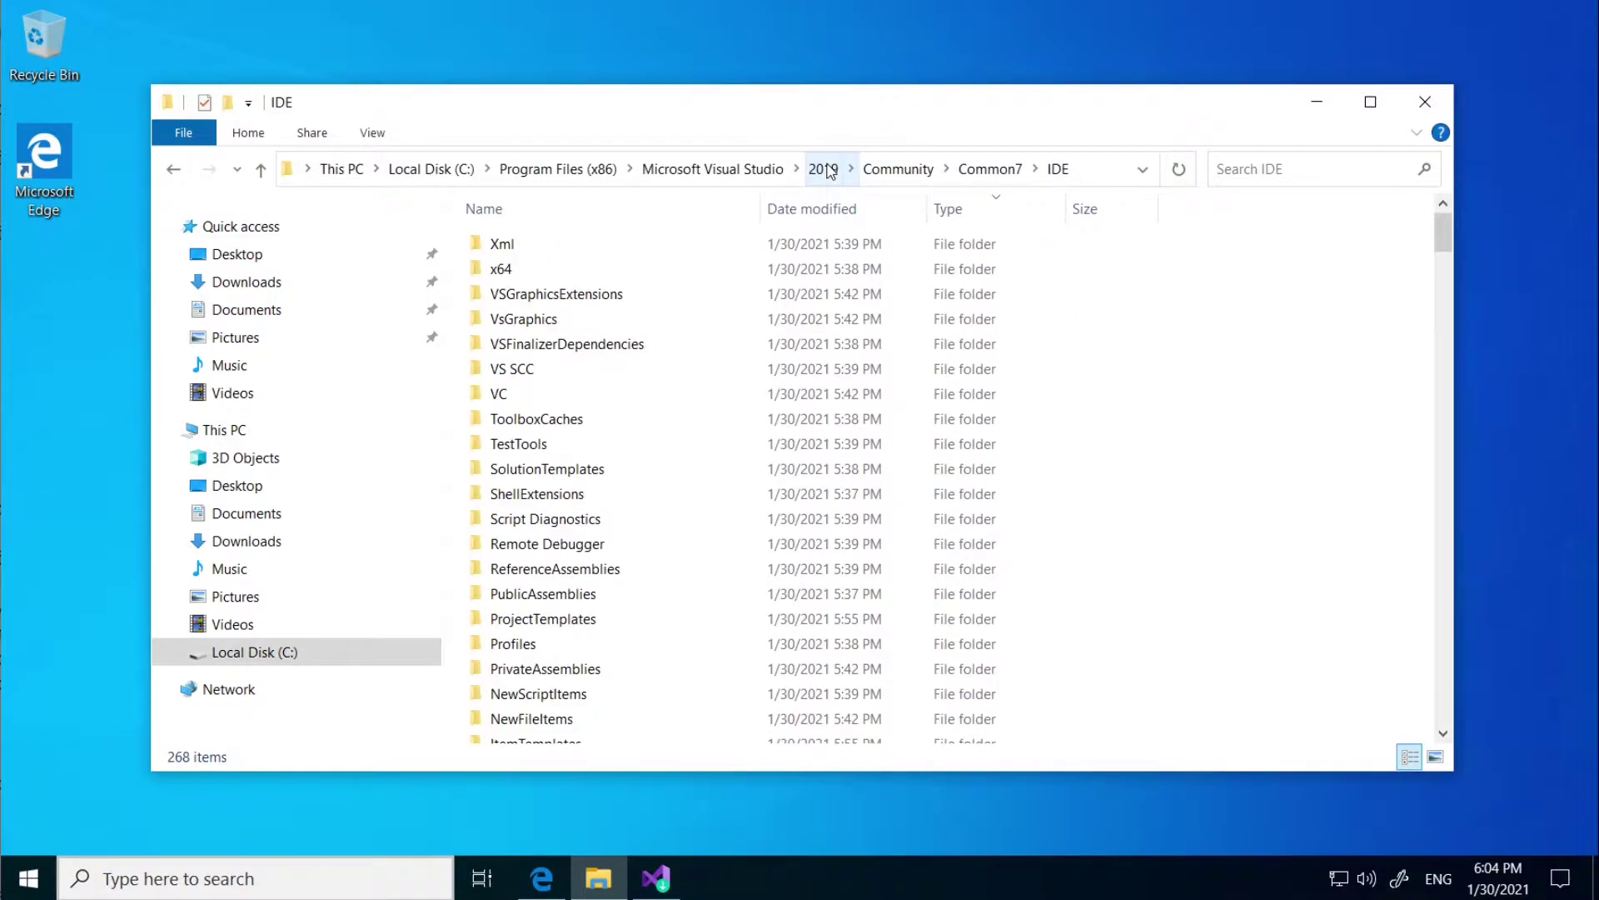
Reverse the type sorting of the IDE folder and create a desktop shortcut to the devenv application
left_click(962, 217)
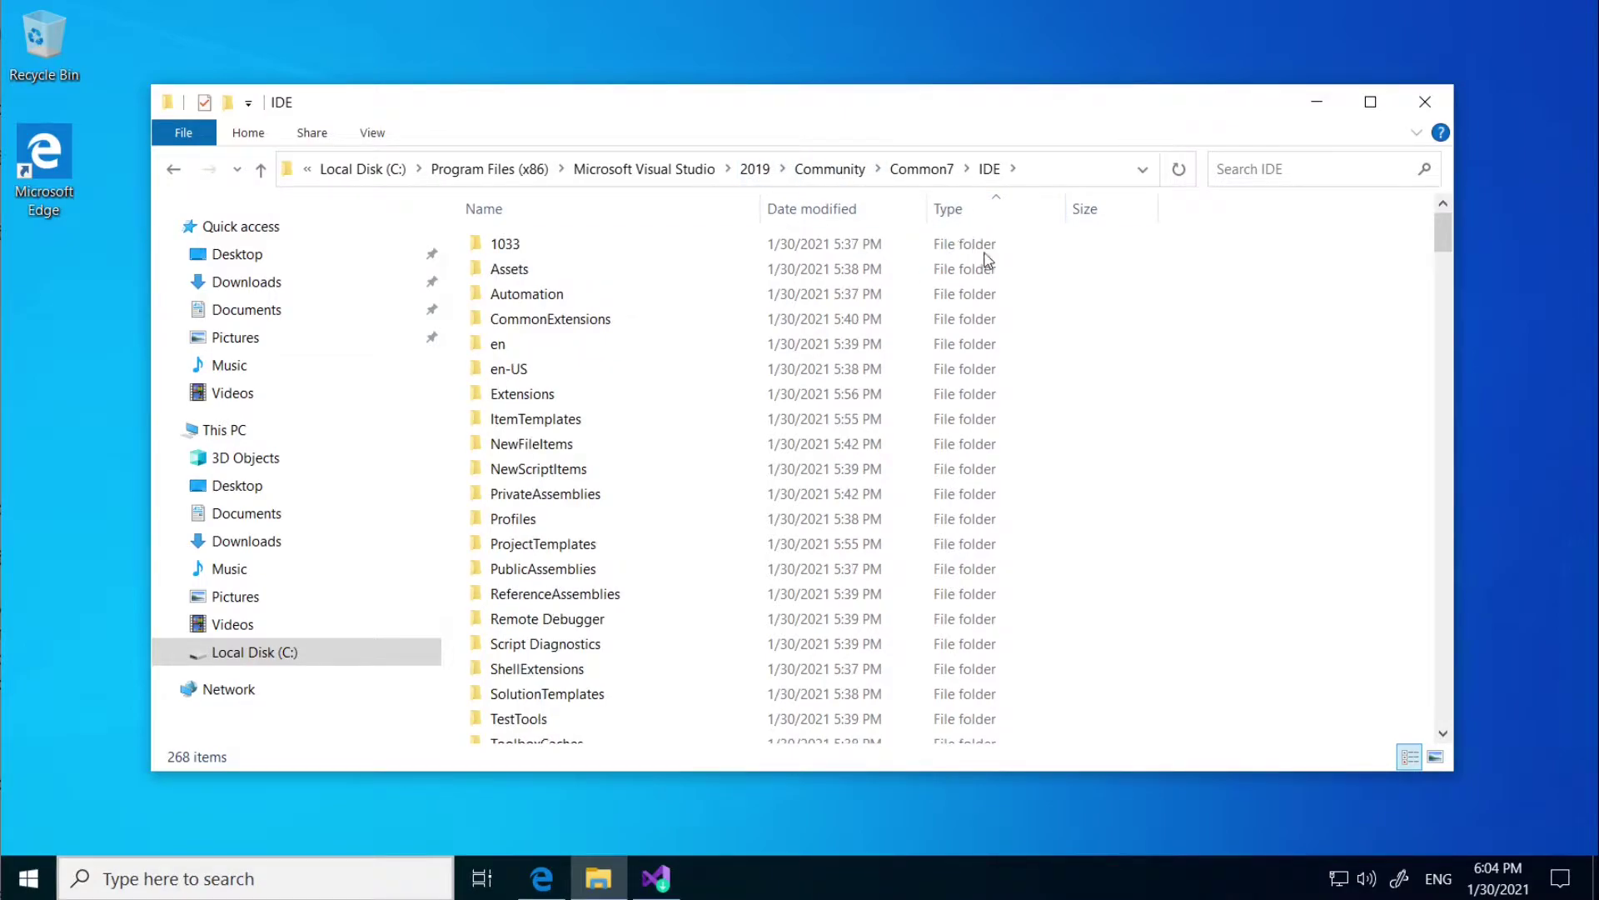
left_click_drag(1451, 254, 1451, 283)
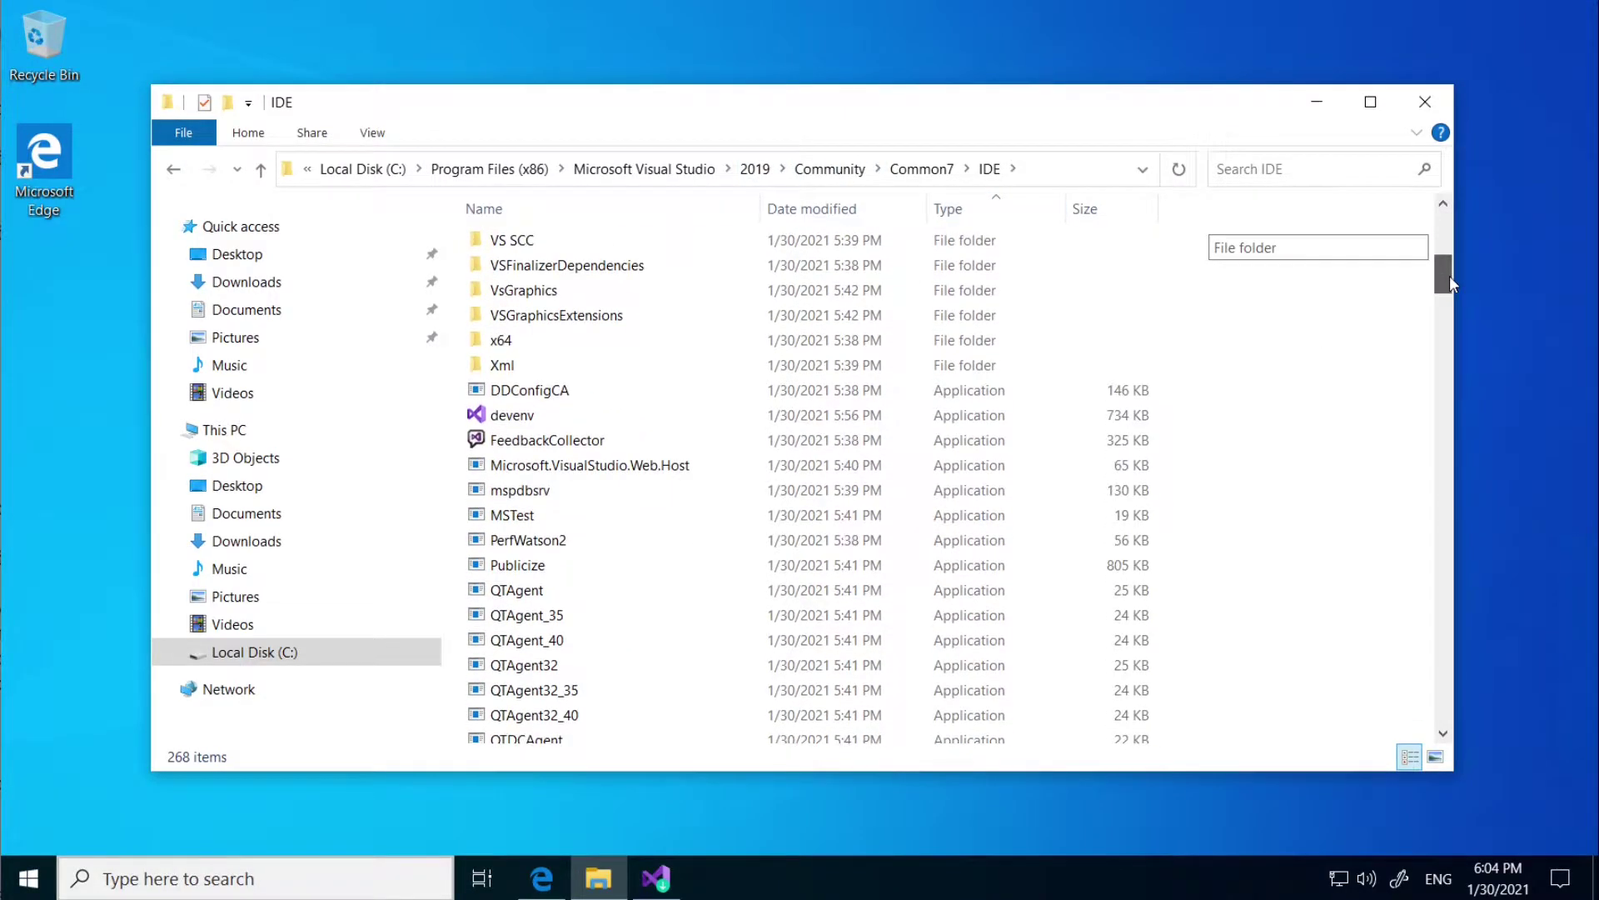
left_click(582, 416)
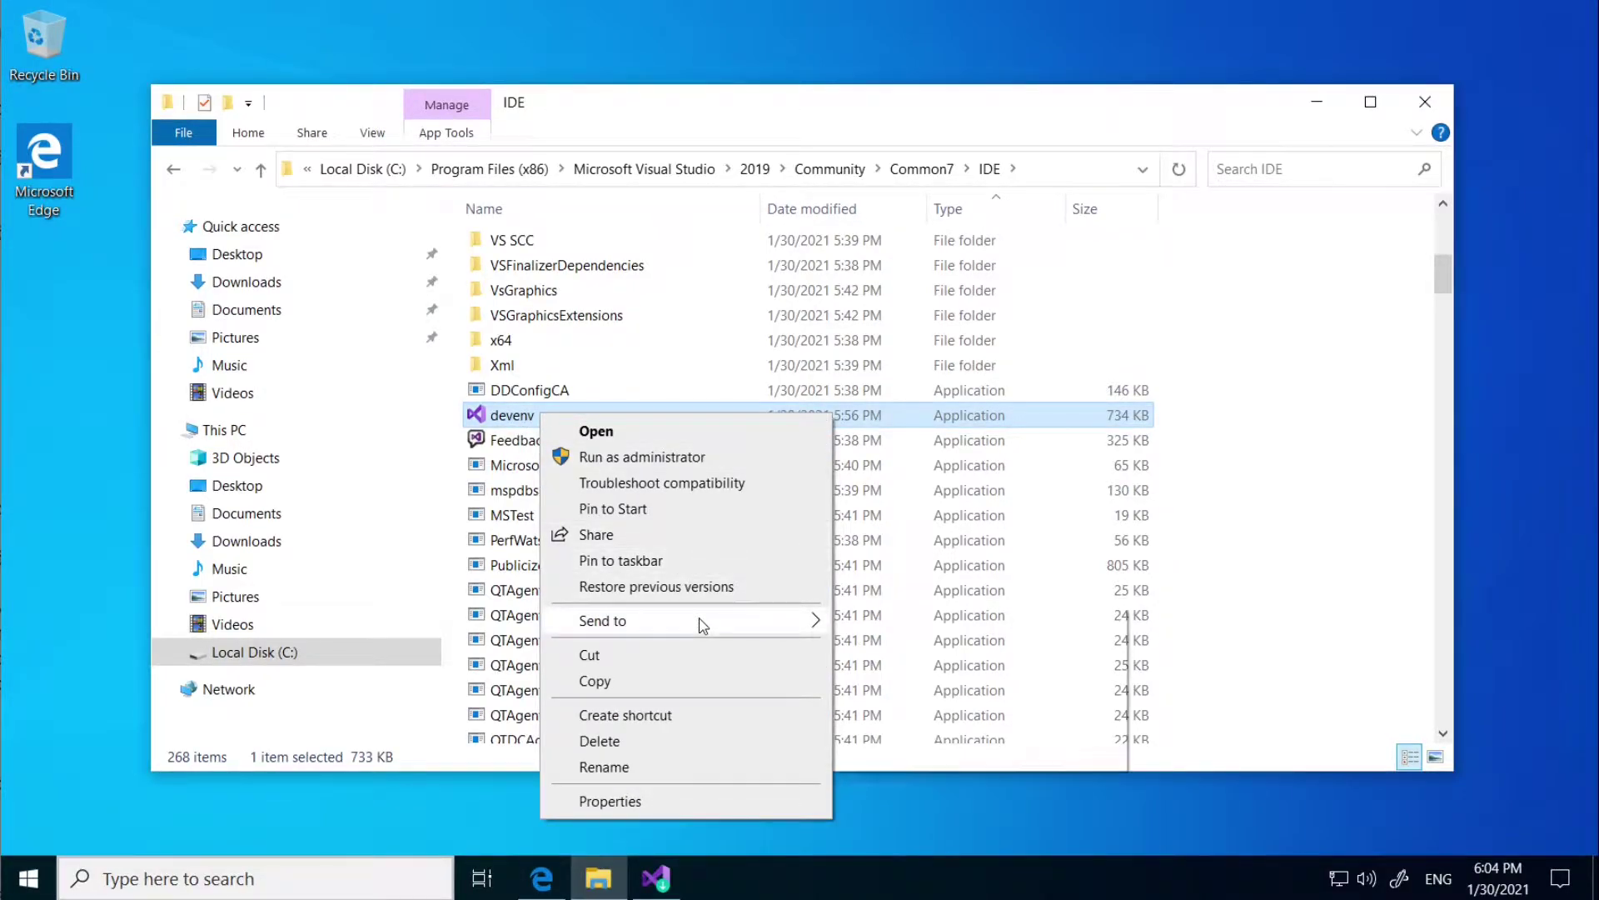
mouse_move(696, 621)
left_click(905, 676)
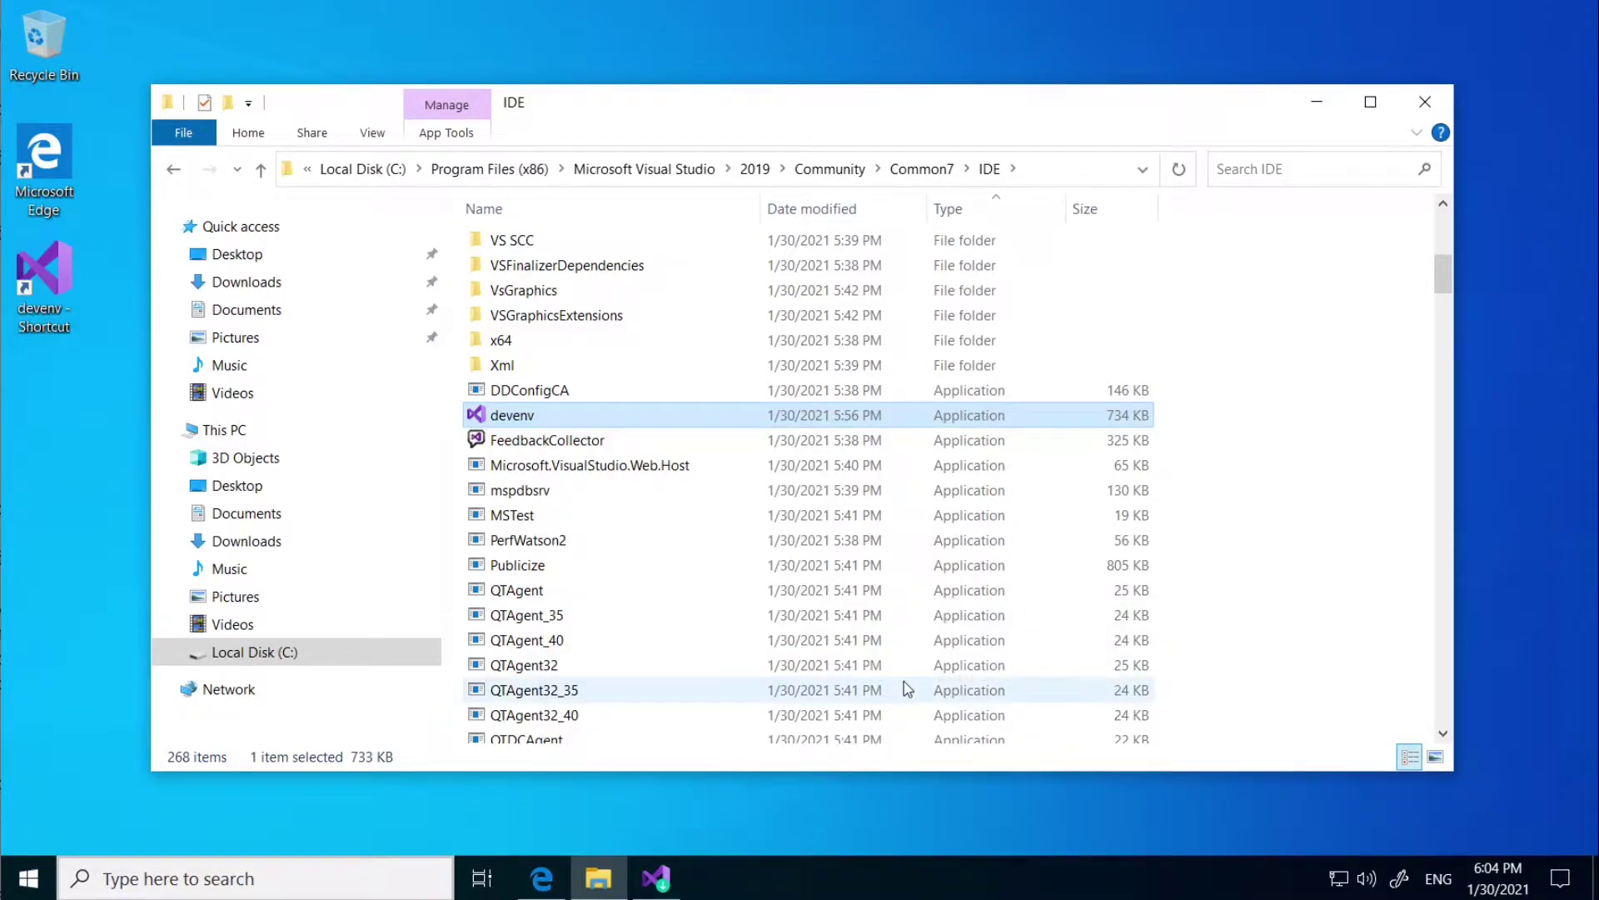
Minimize the File Explorer window and rename the devenv desktop shortcut to VS 2019
left_click(1317, 102)
left_click(68, 324)
key("F2")
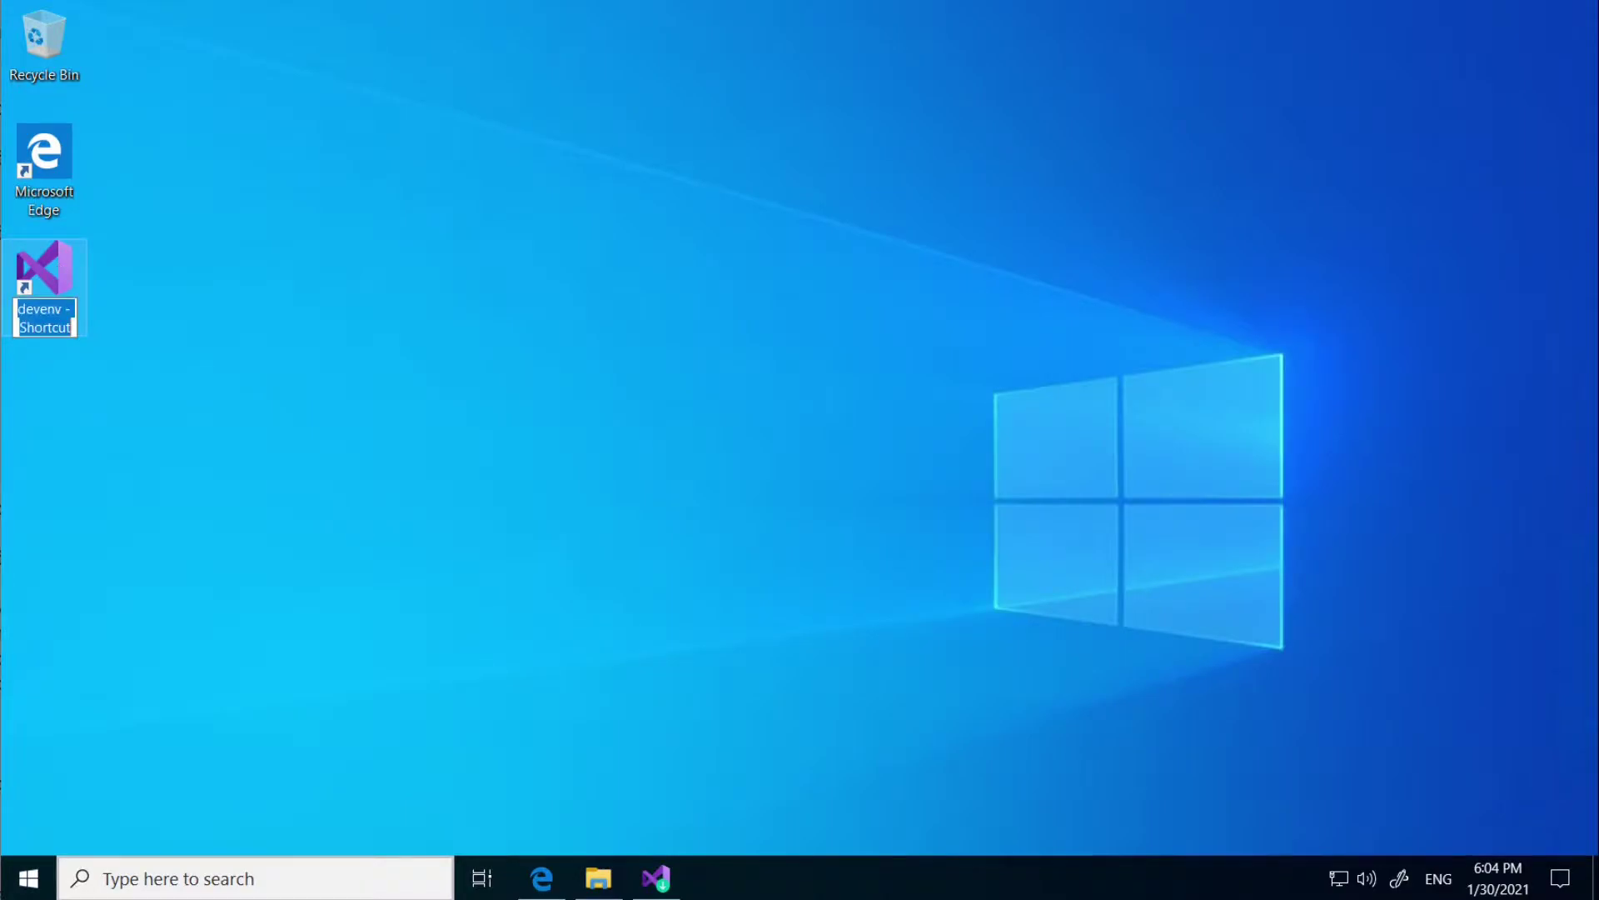
left_click(70, 326)
key("BackSpace")
key("BackSpace")
key("BackSpace")
key("BackSpace")
key("BackSpace")
key("BackSpace")
key("BackSpace")
key("BackSpace")
key("BackSpace")
key("BackSpace")
key("BackSpace")
key("BackSpace")
key("BackSpace")
key("BackSpace")
key("BackSpace")
key("BackSpace")
key("BackSpace")
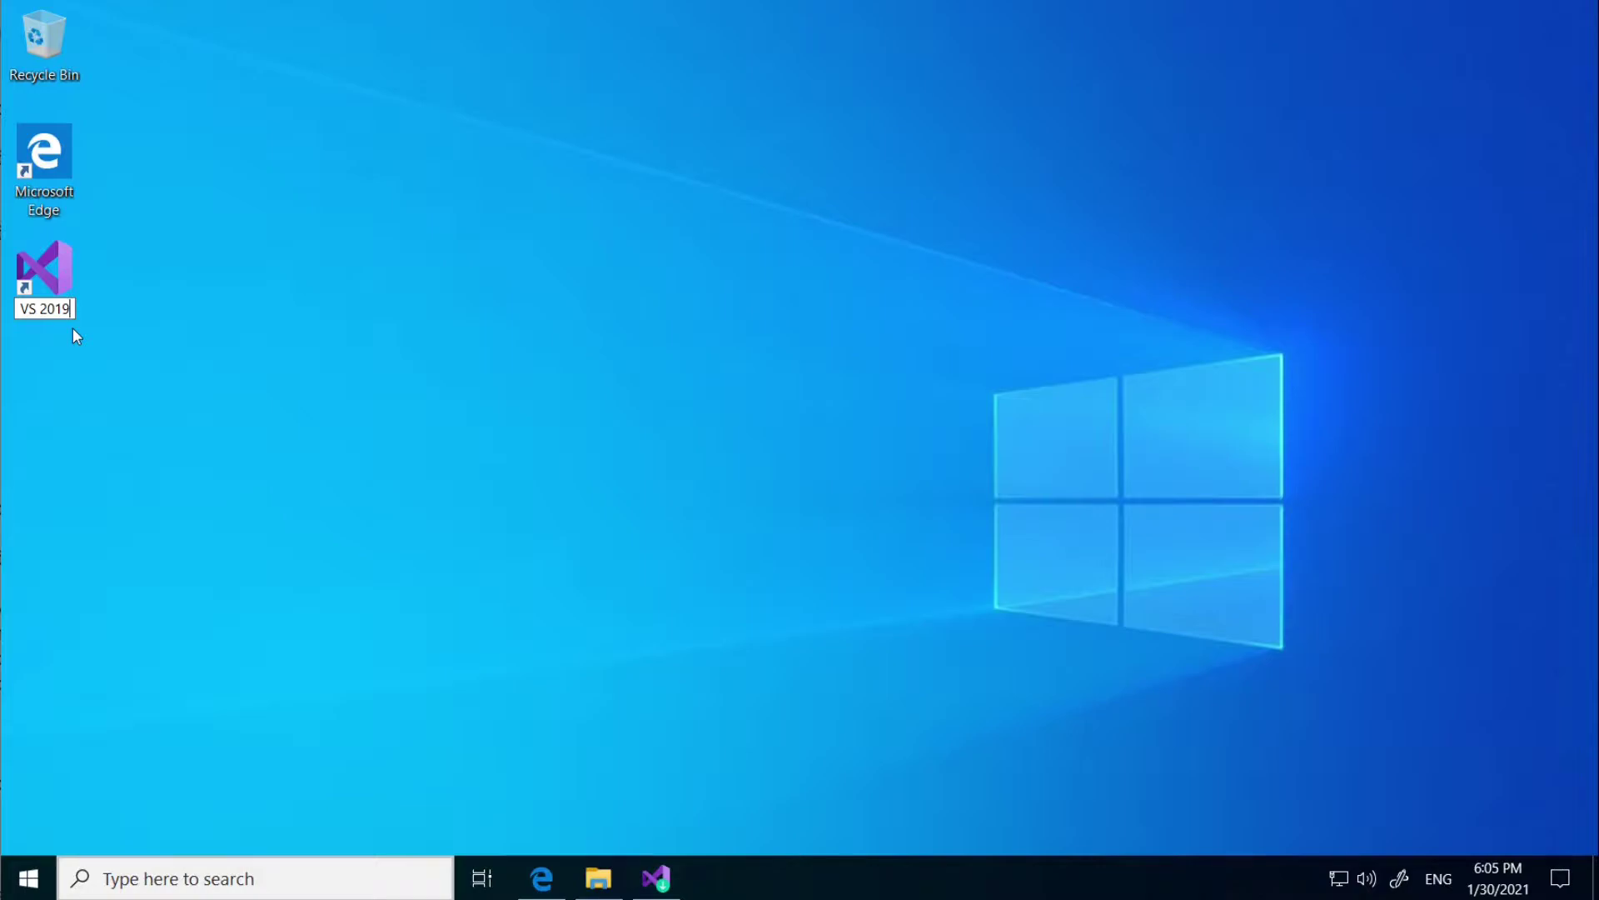
key("Return")
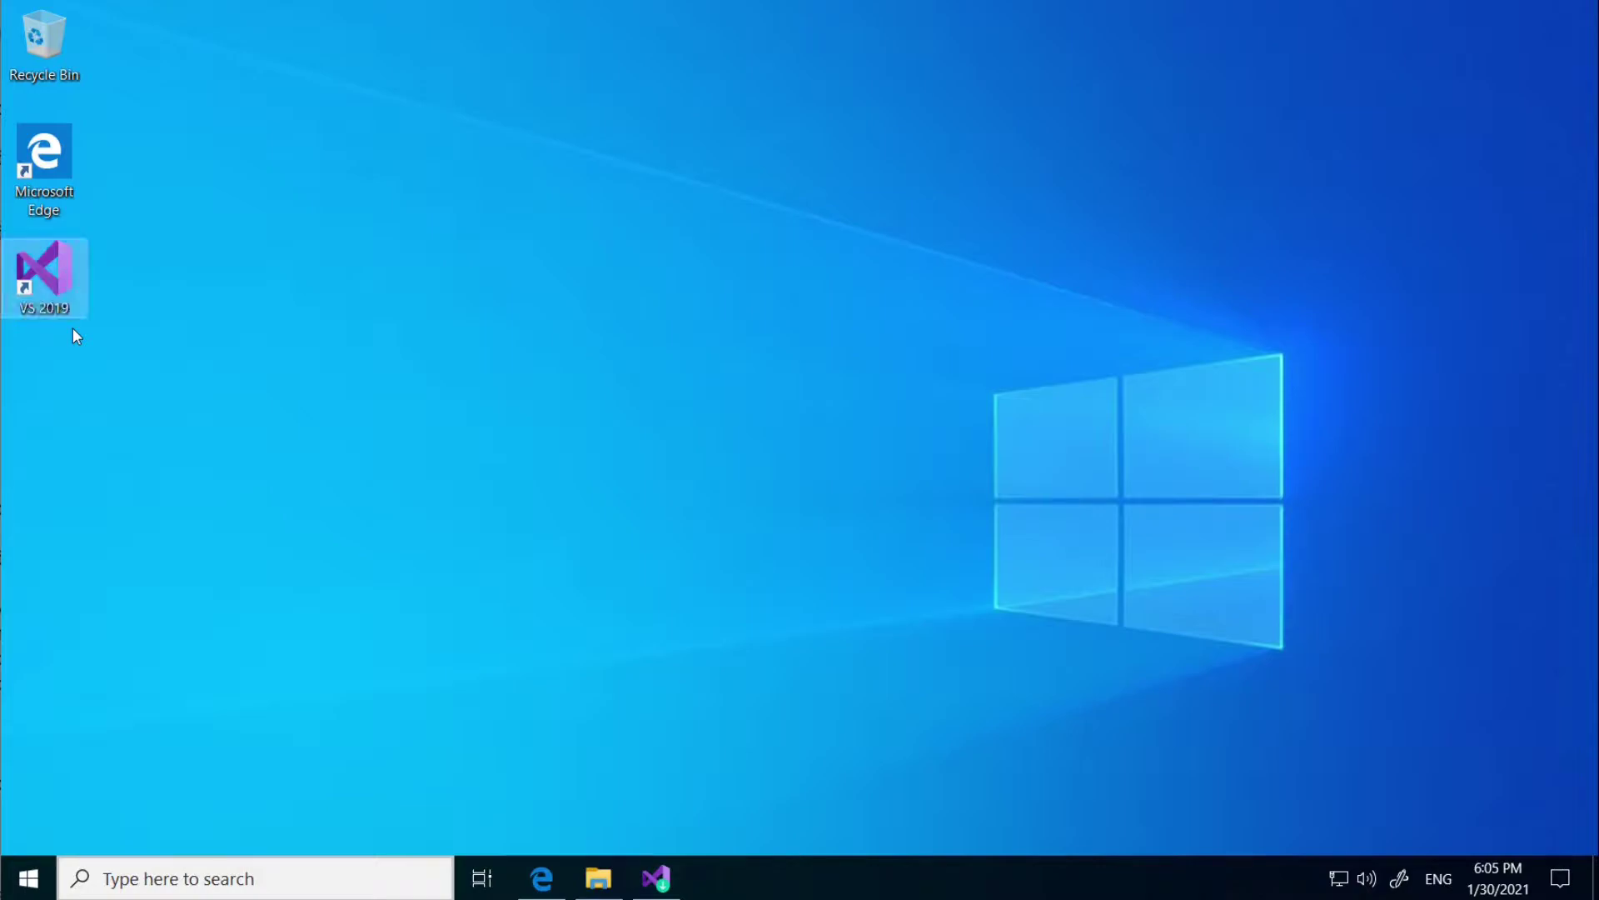
Launch Visual Studio from the VS 2019 shortcut, skipping sign-in and using the General development settings with the Blue theme
double_click(56, 282)
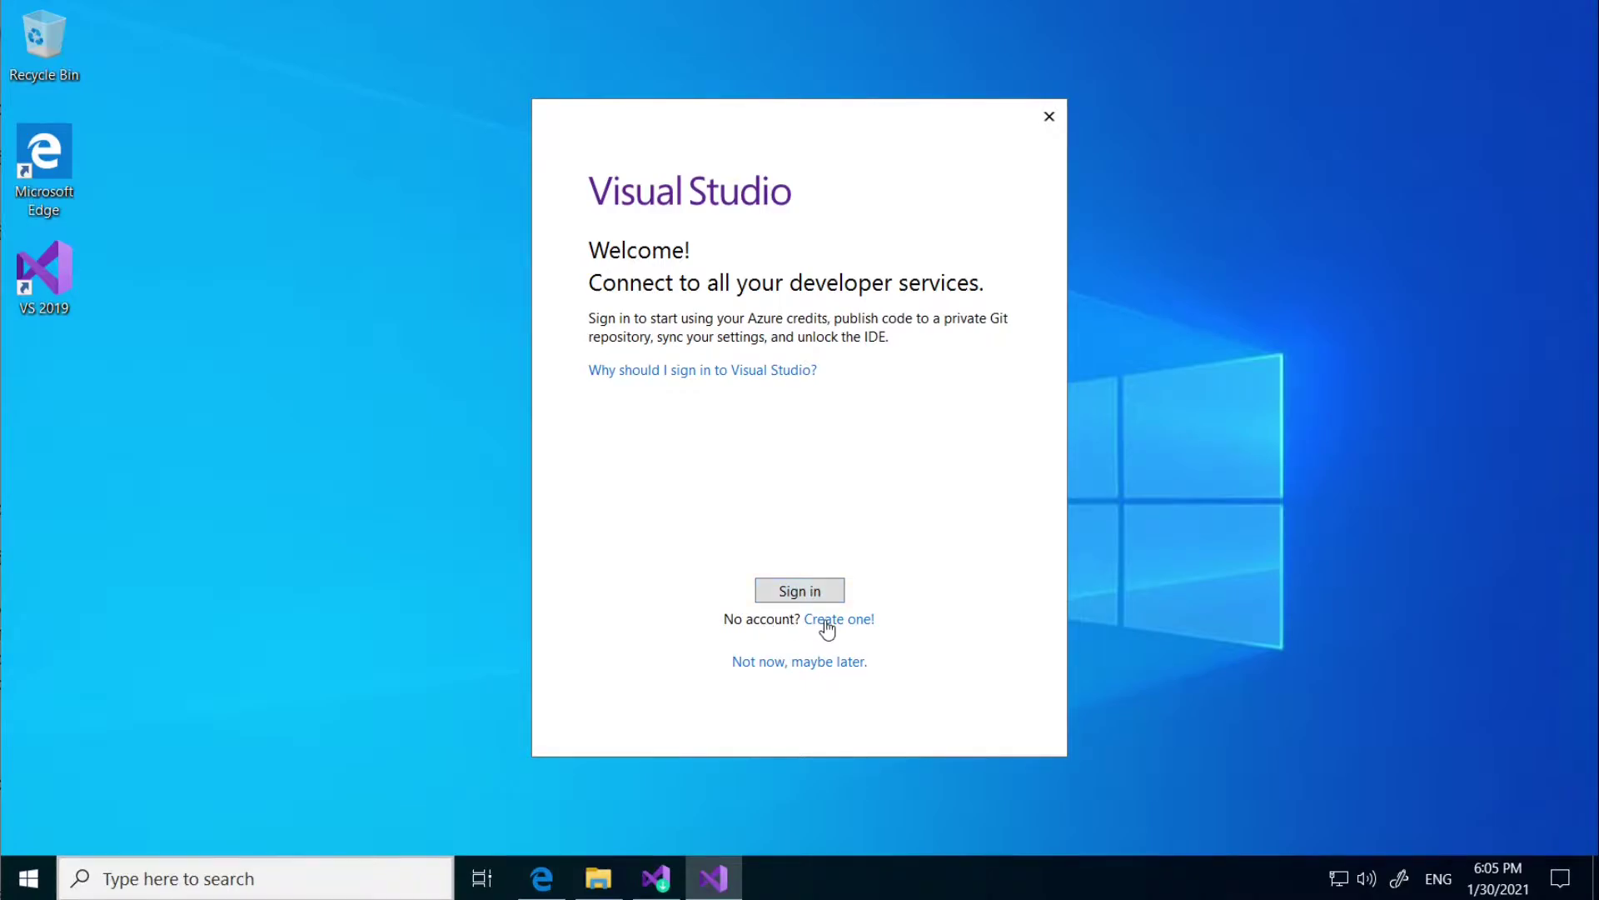
left_click(791, 669)
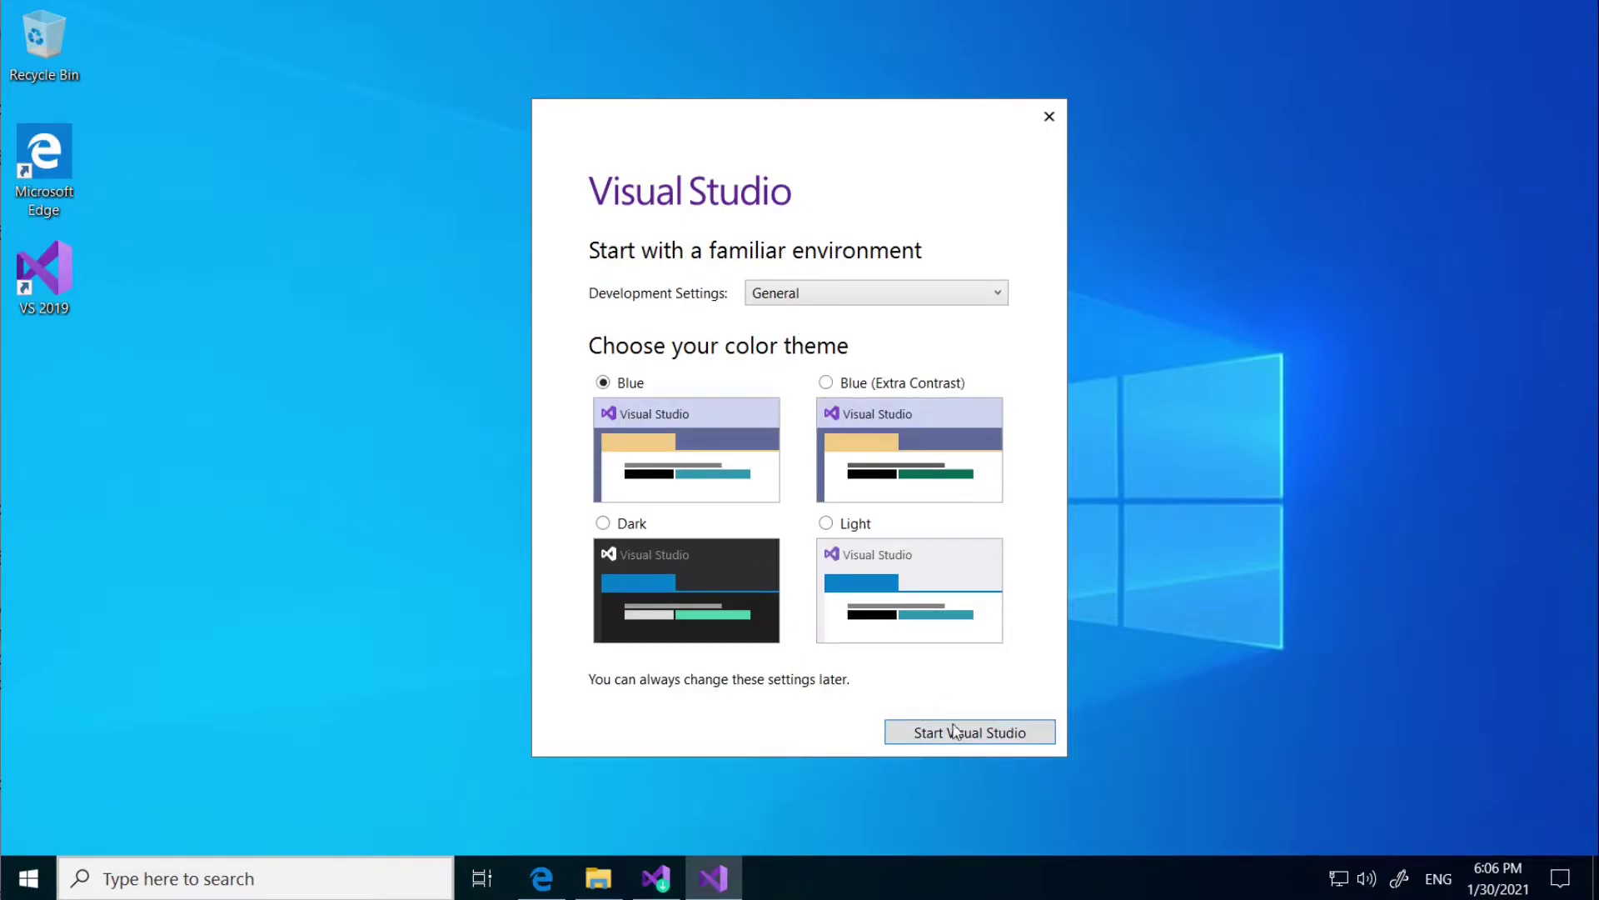
left_click(836, 382)
left_click(605, 383)
left_click(947, 741)
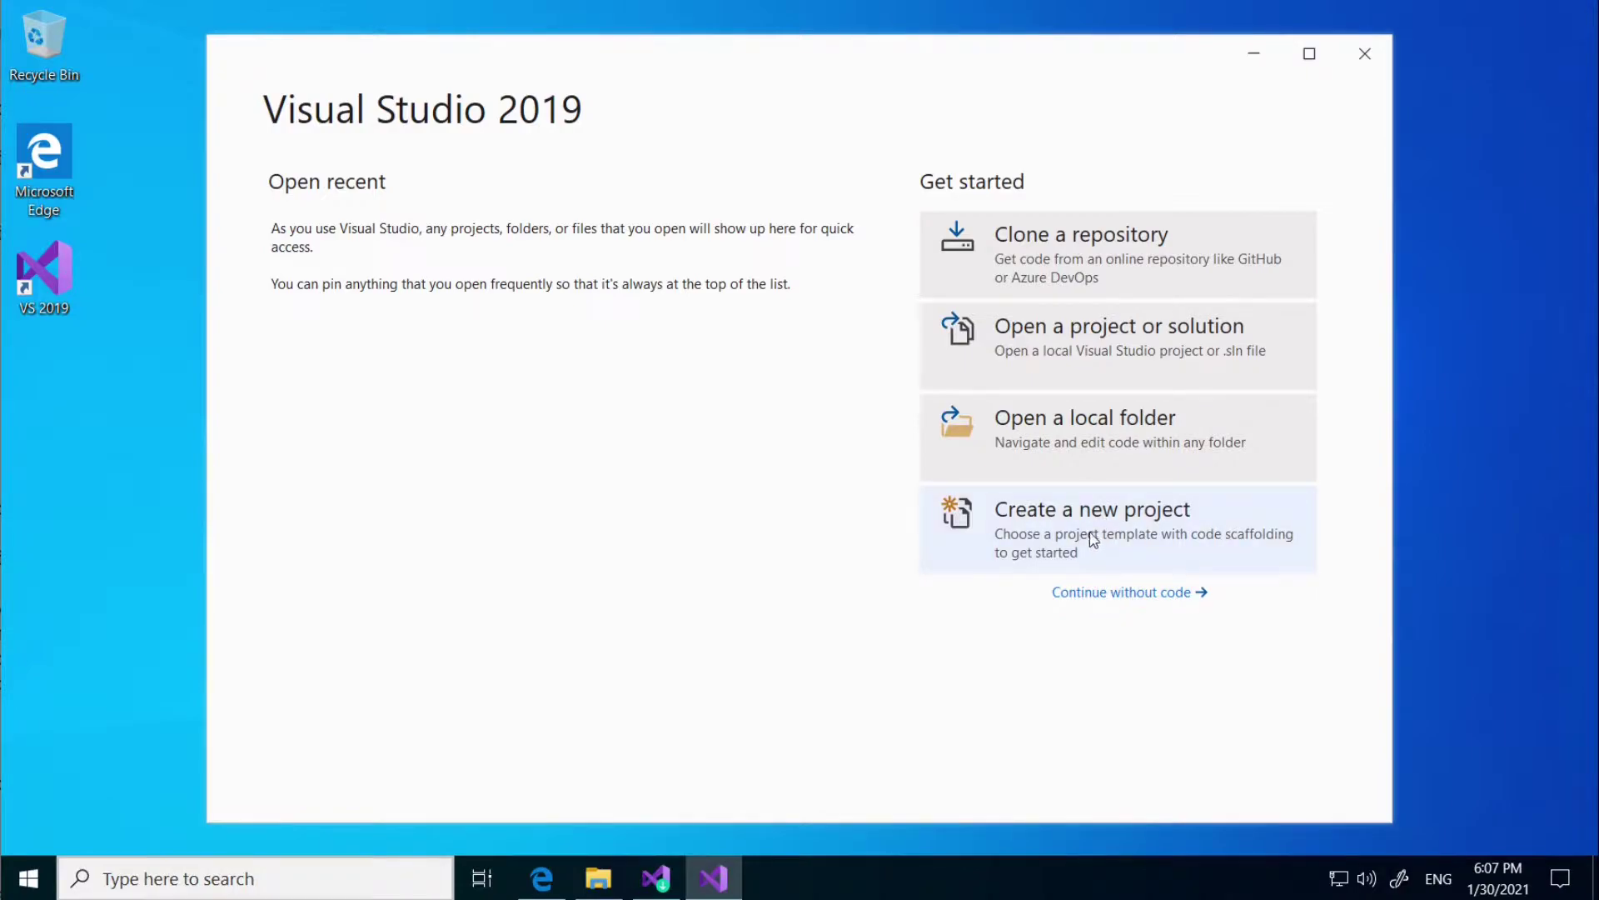
Continue without code and begin a new project from the MFC App template, filtering the templates by the Desktop project type
left_click(1112, 593)
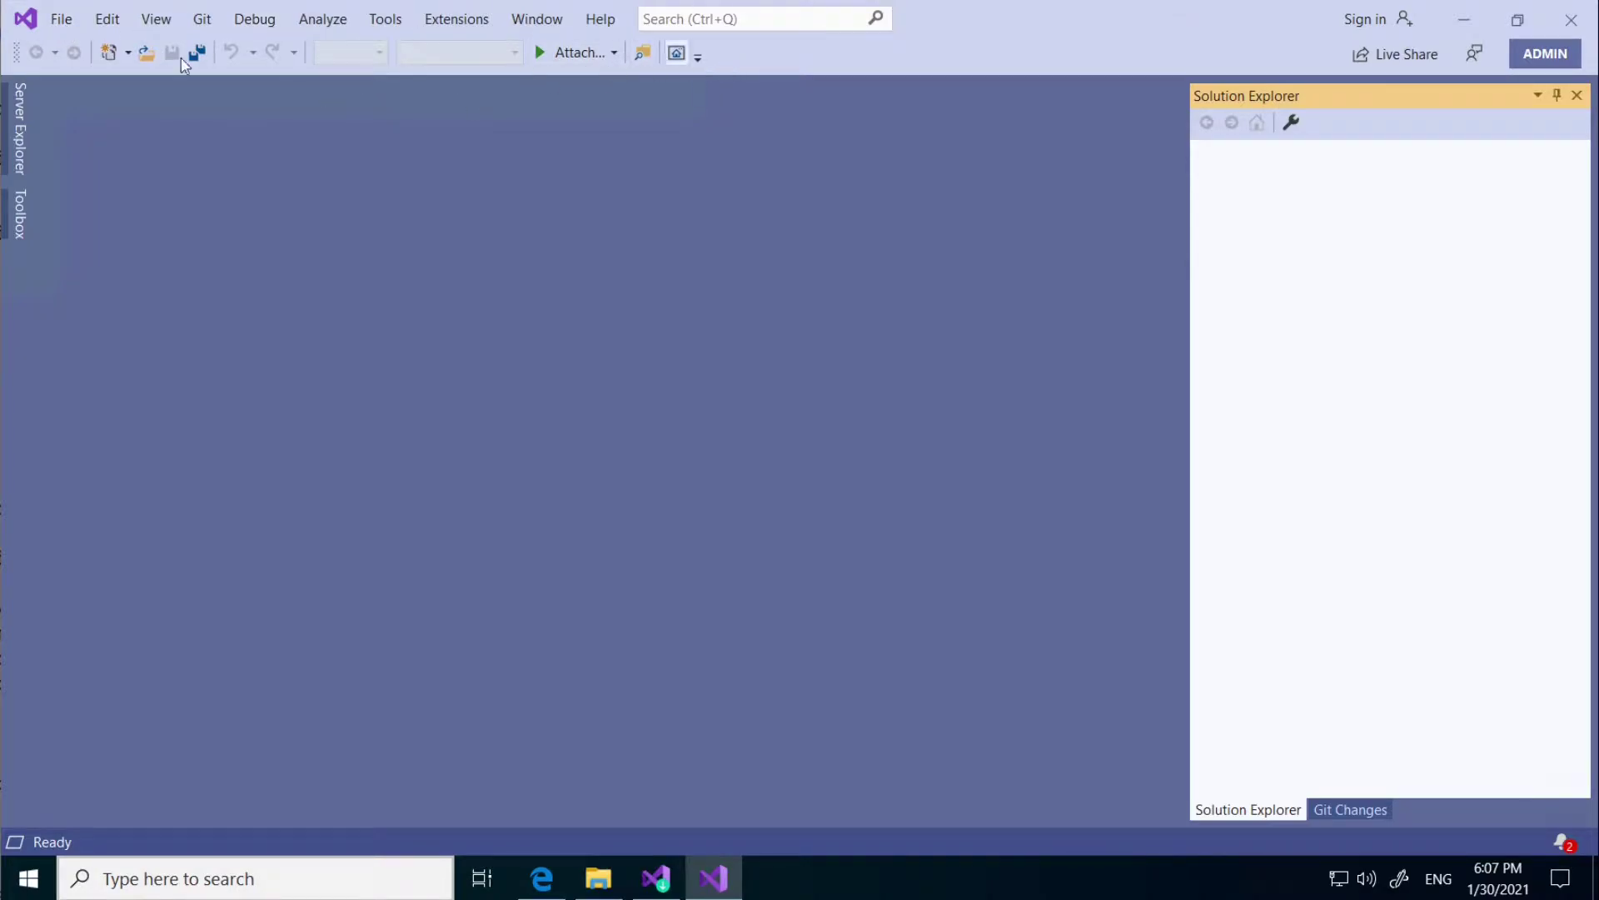
left_click(71, 34)
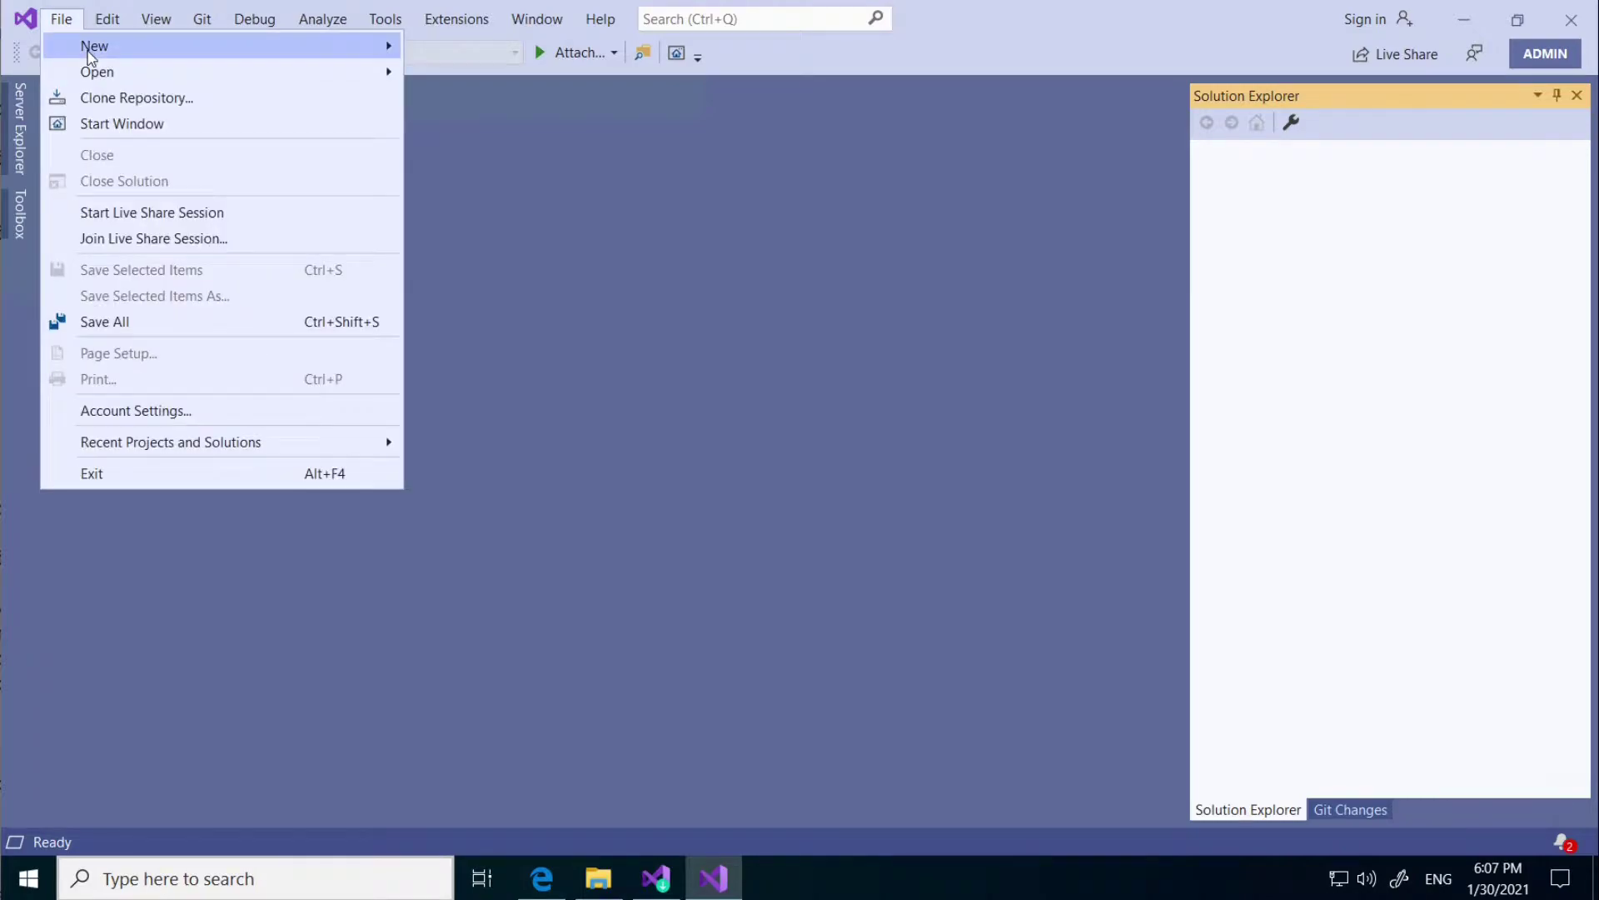
mouse_move(91, 57)
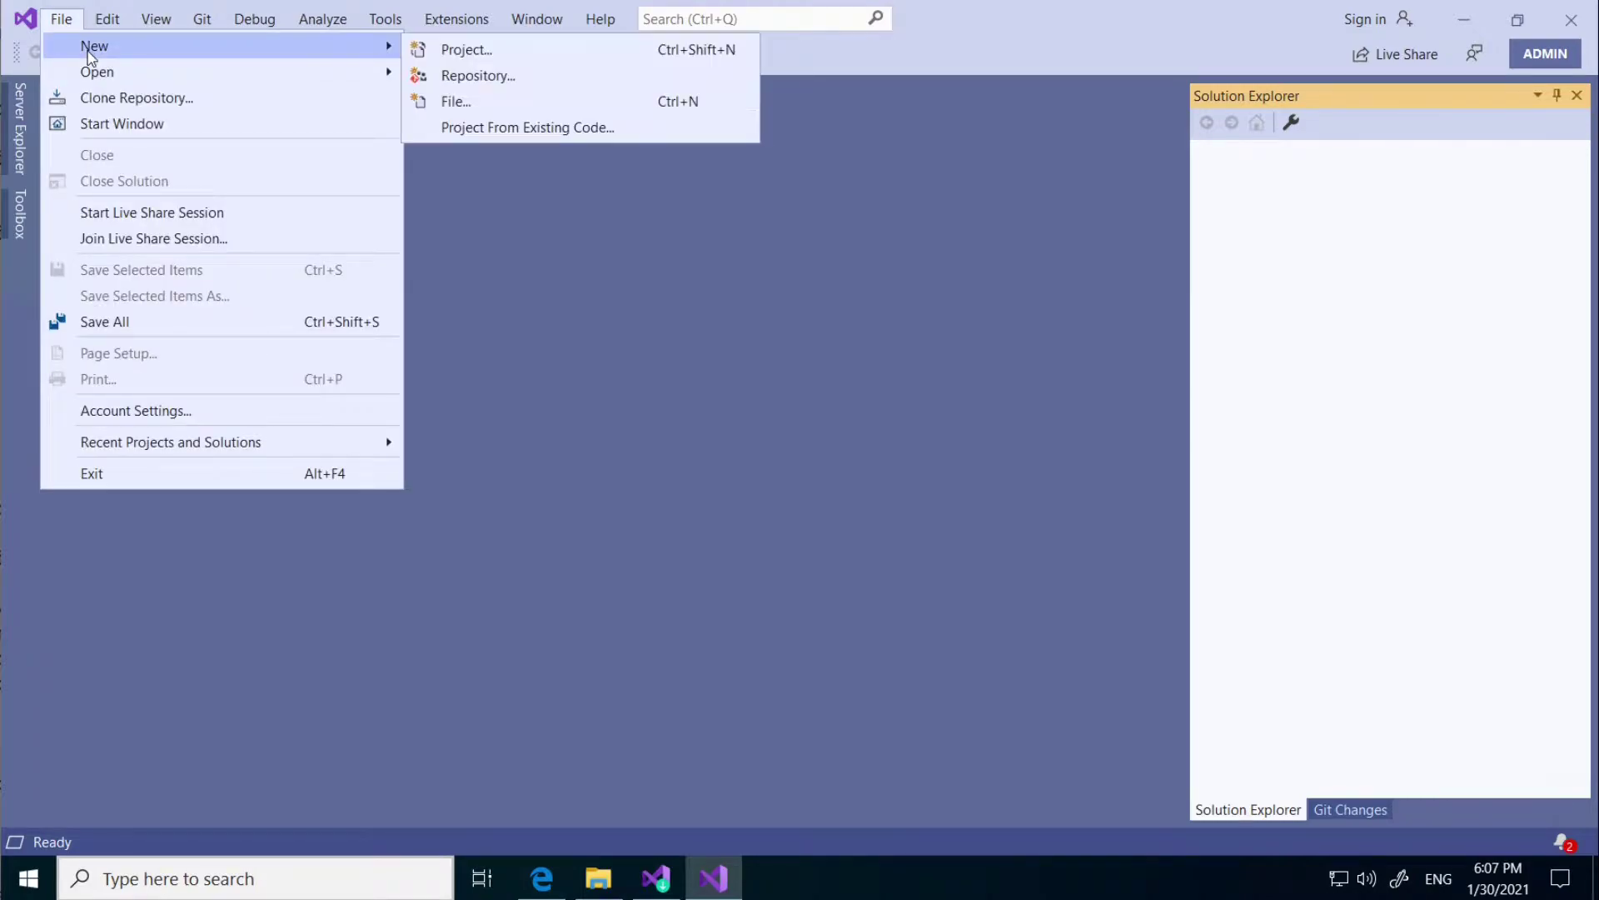
left_click(464, 51)
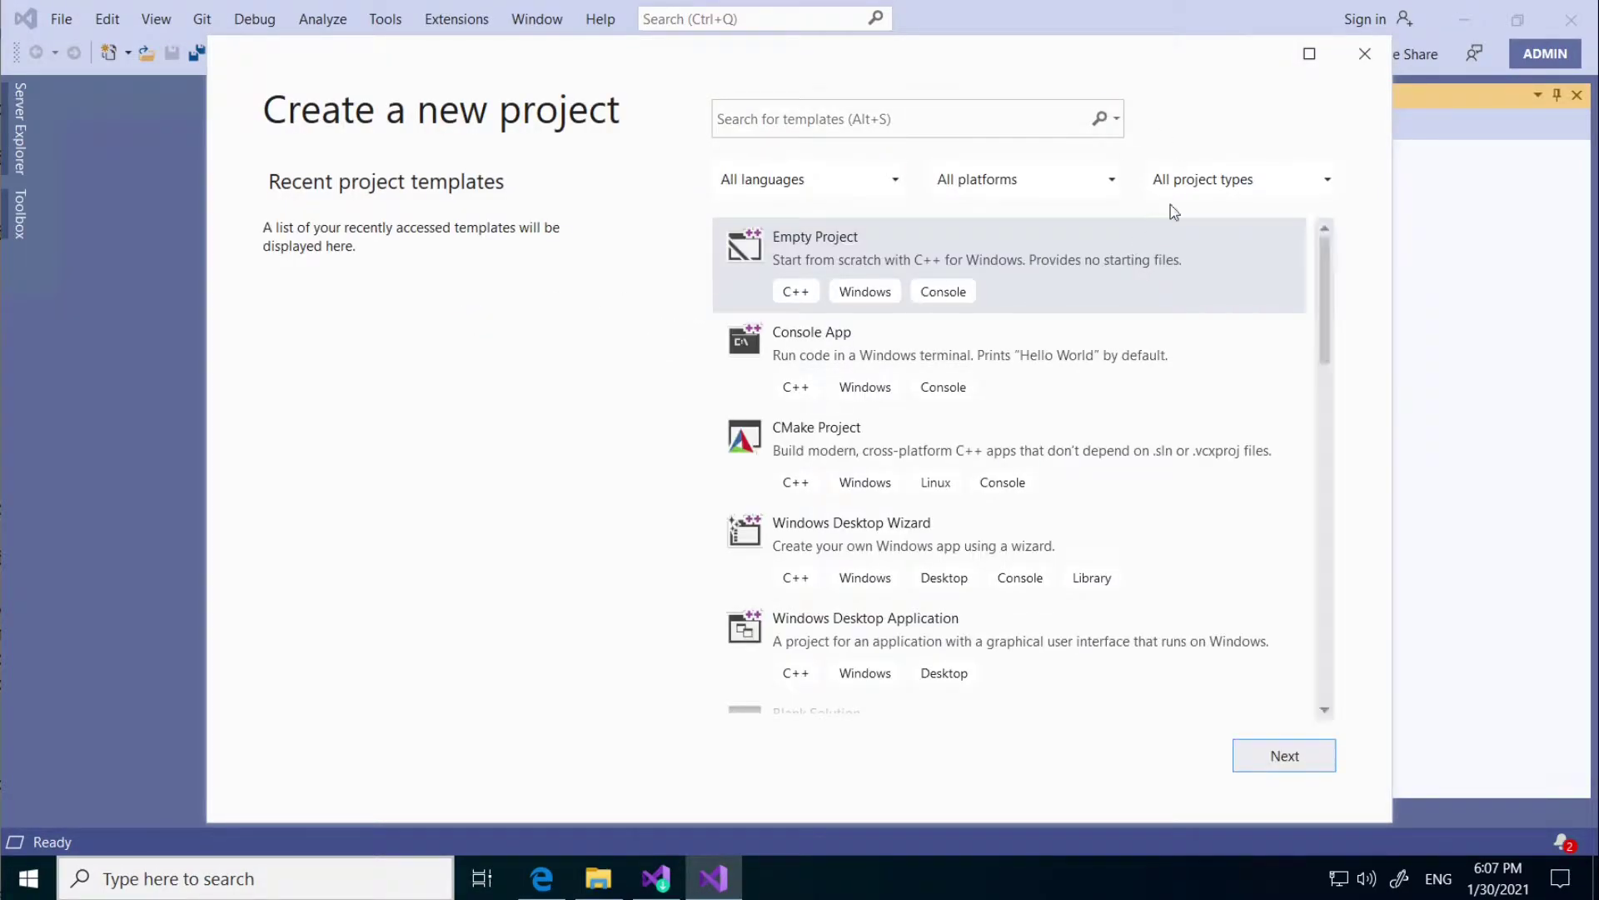
left_click_drag(1128, 56, 1073, 54)
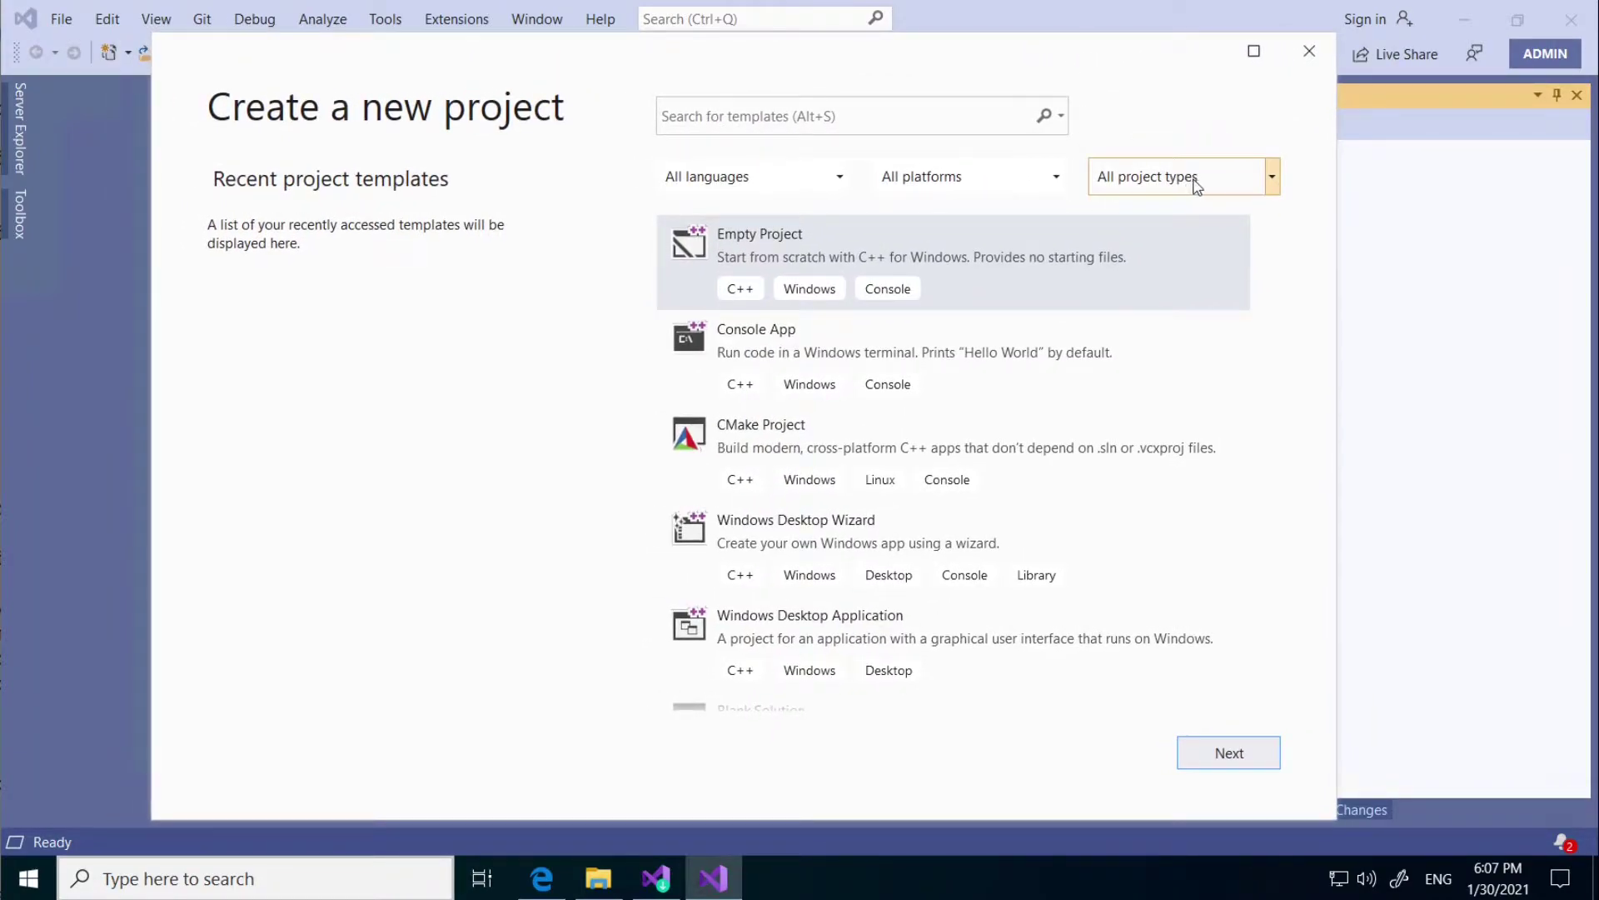
left_click(1272, 178)
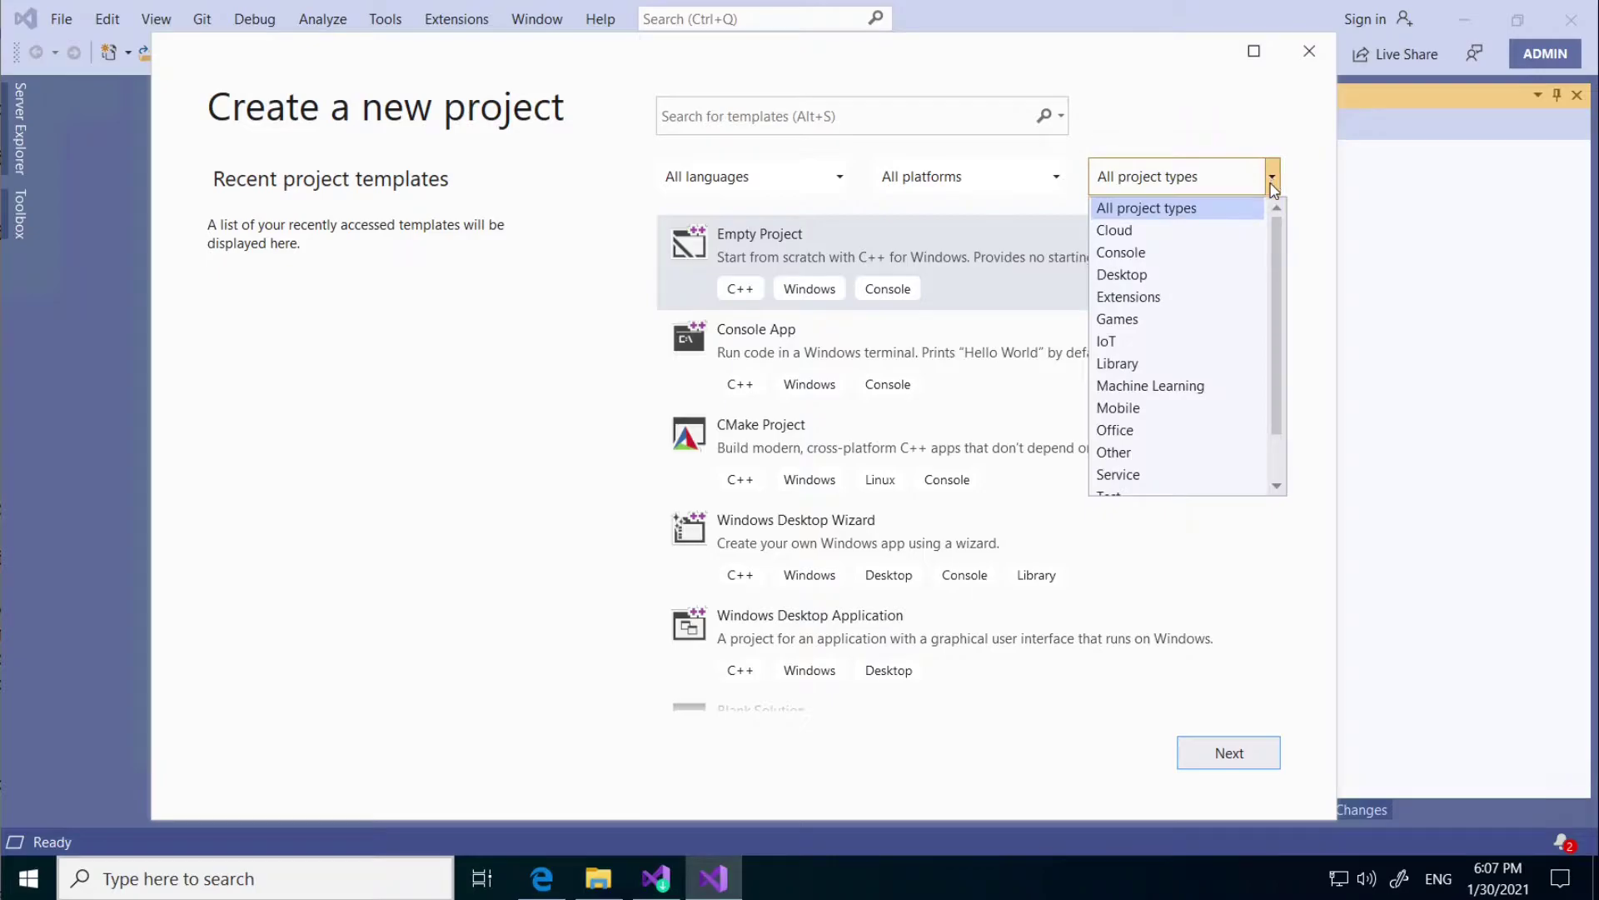
left_click(1160, 282)
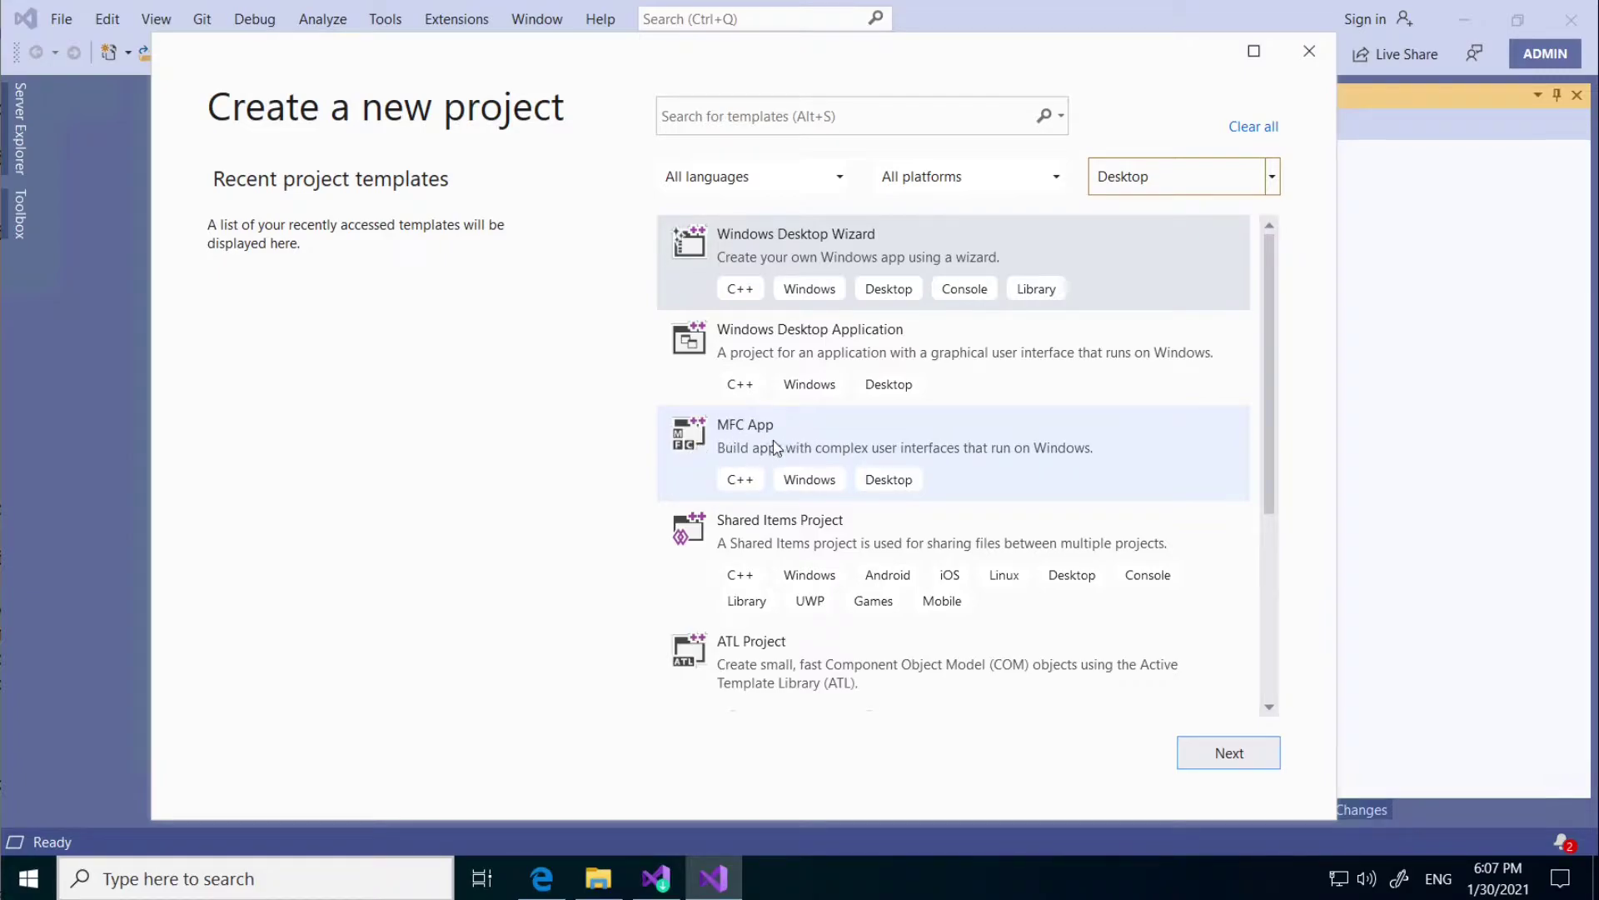
left_click(963, 438)
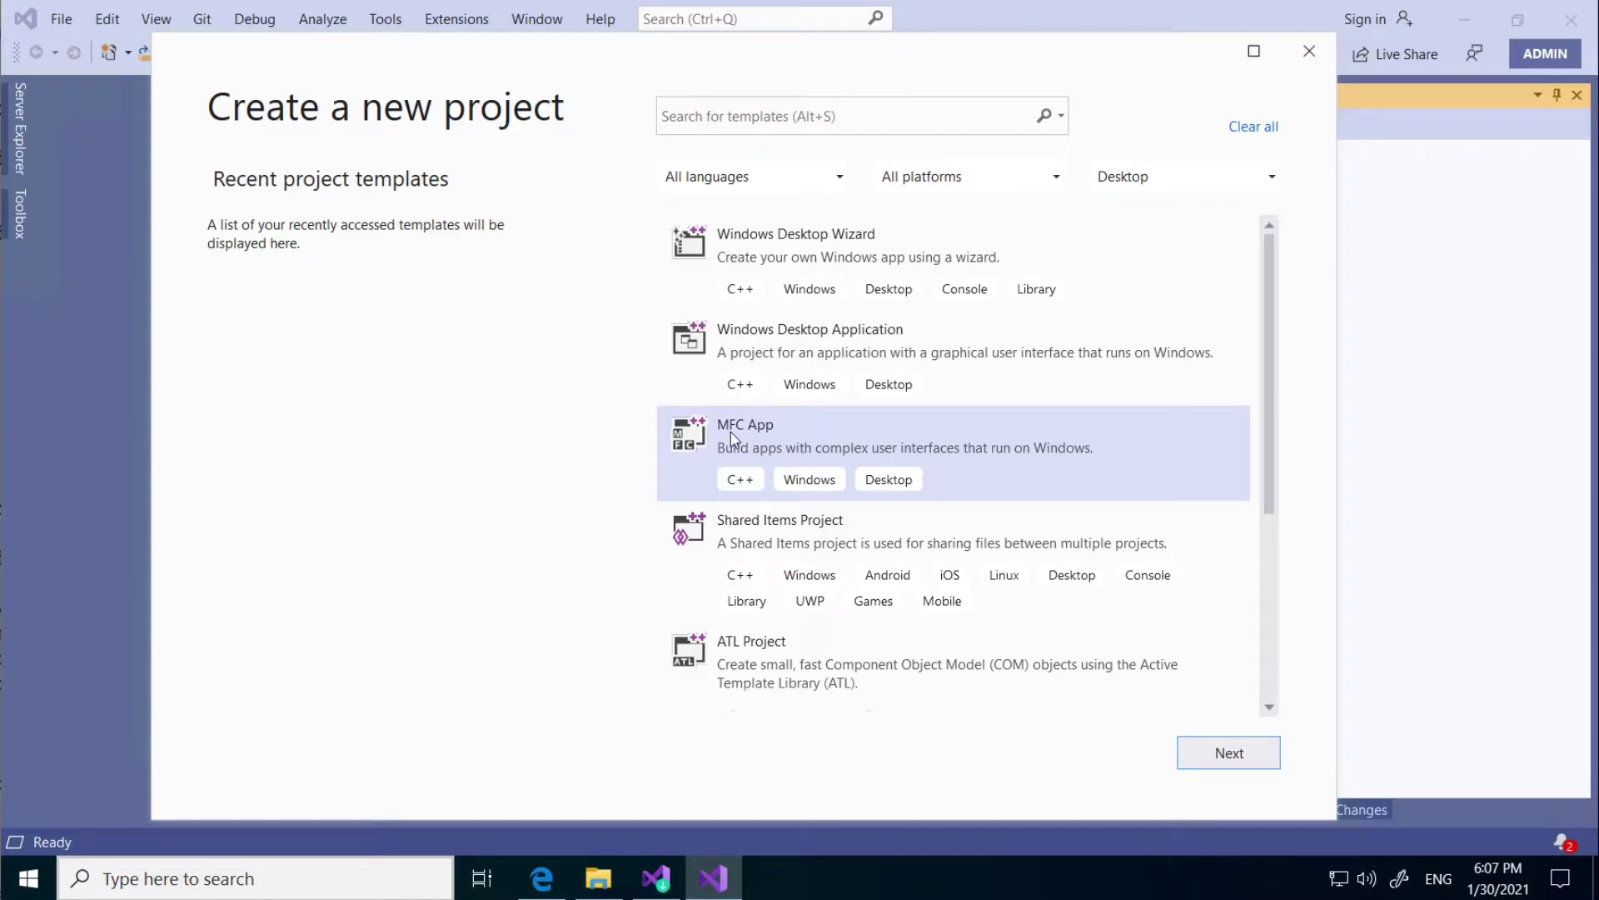
left_click(1229, 755)
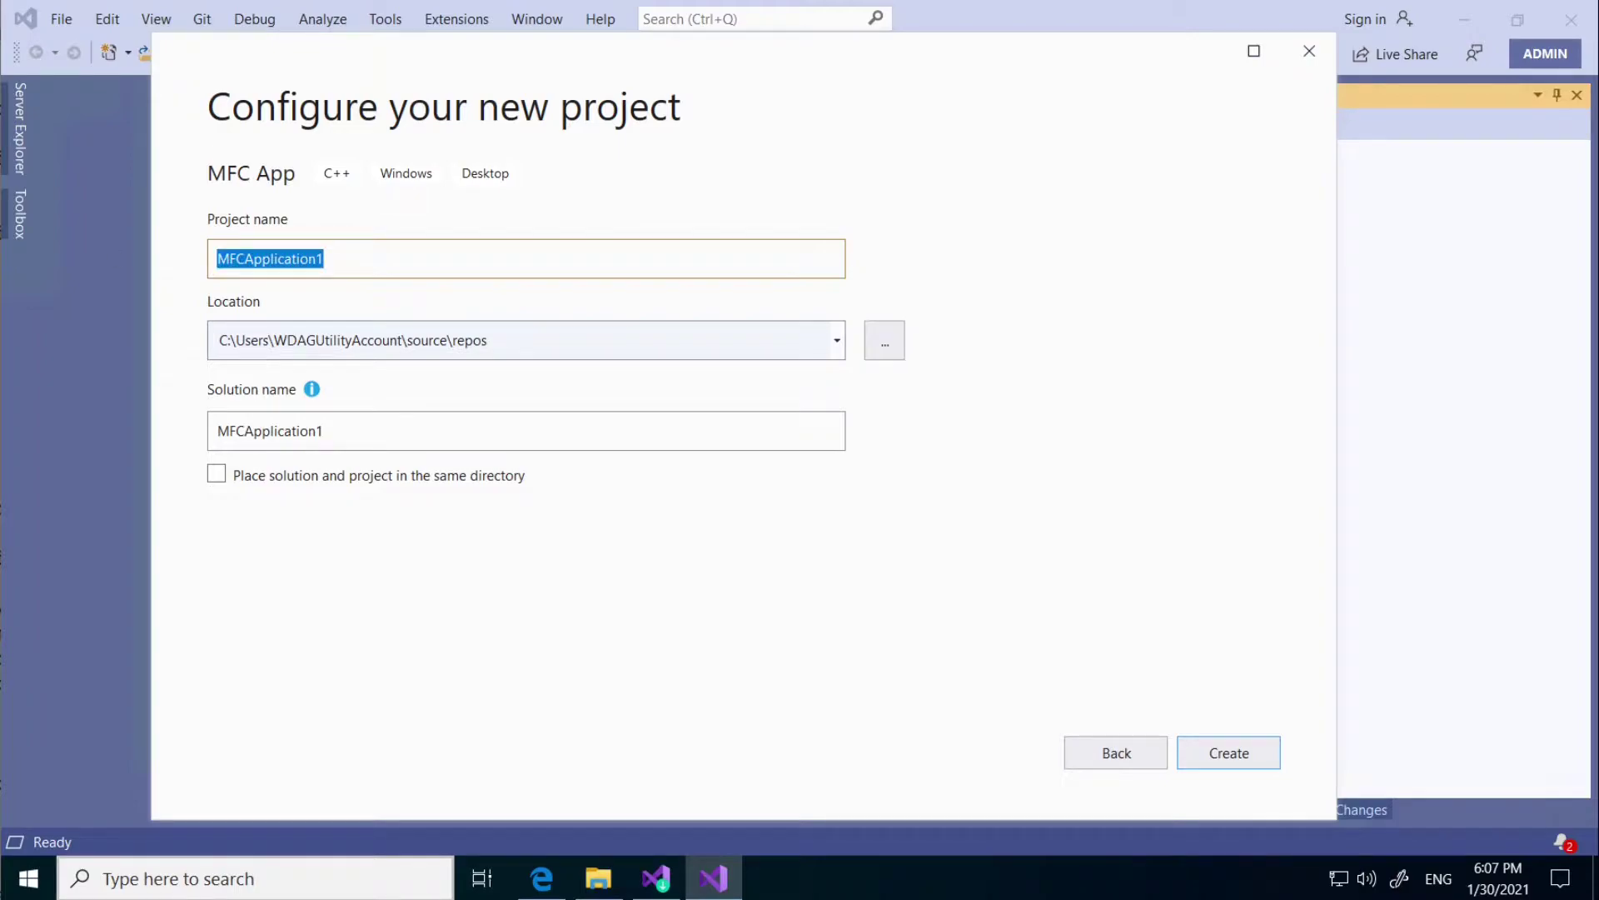
Name the project FirstMFC, place solution and project in the same directory, and create it
type("FirstMFC")
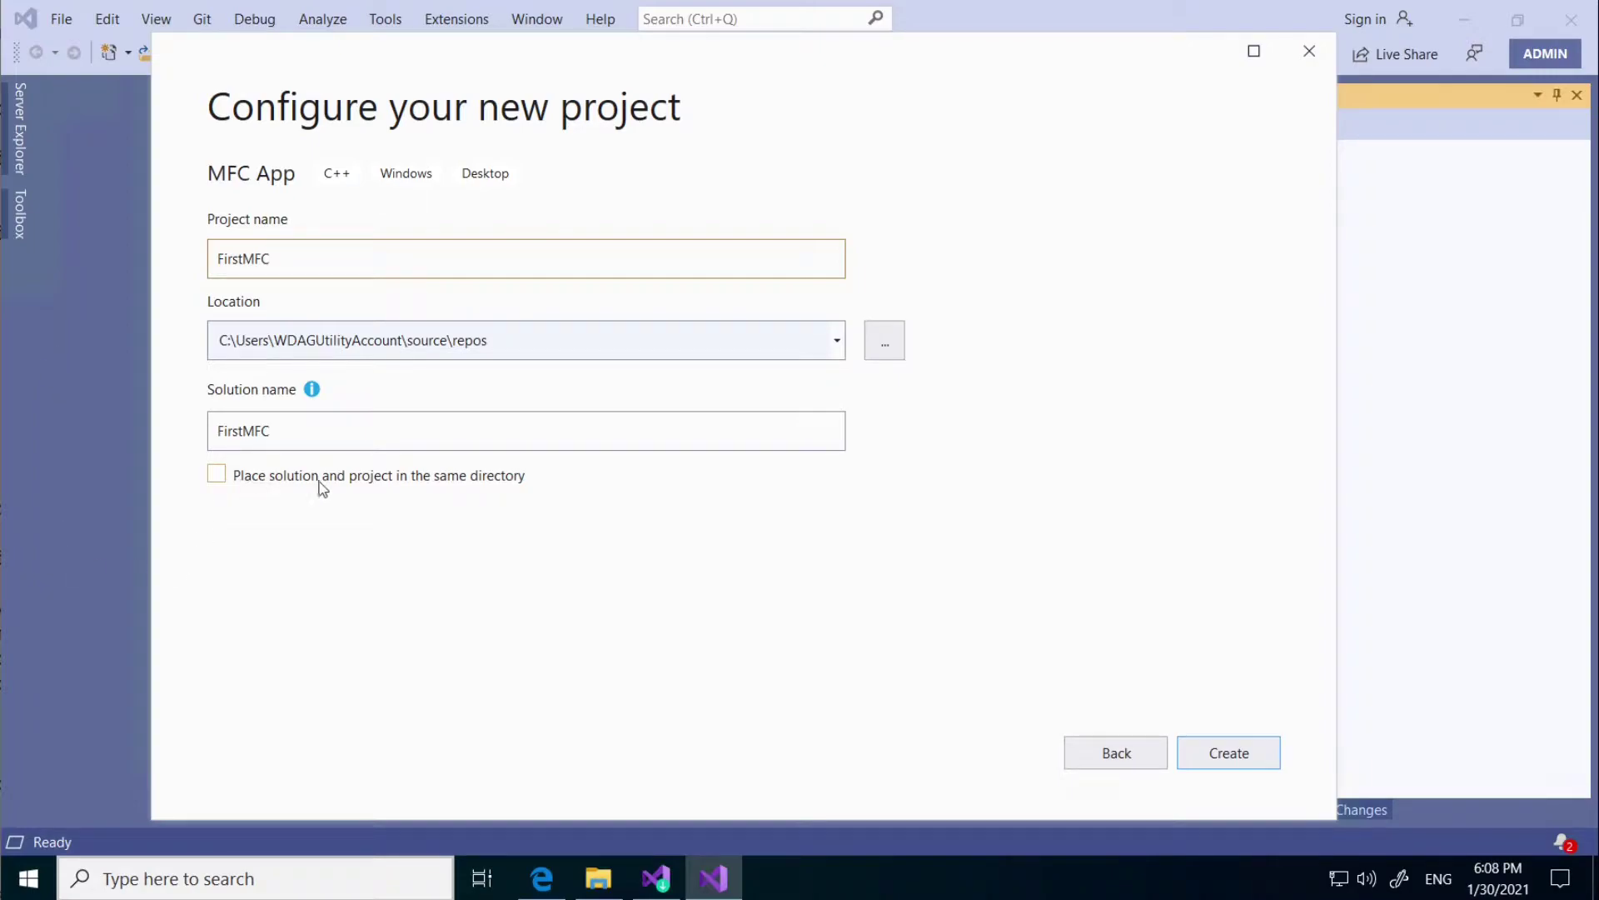
left_click(218, 476)
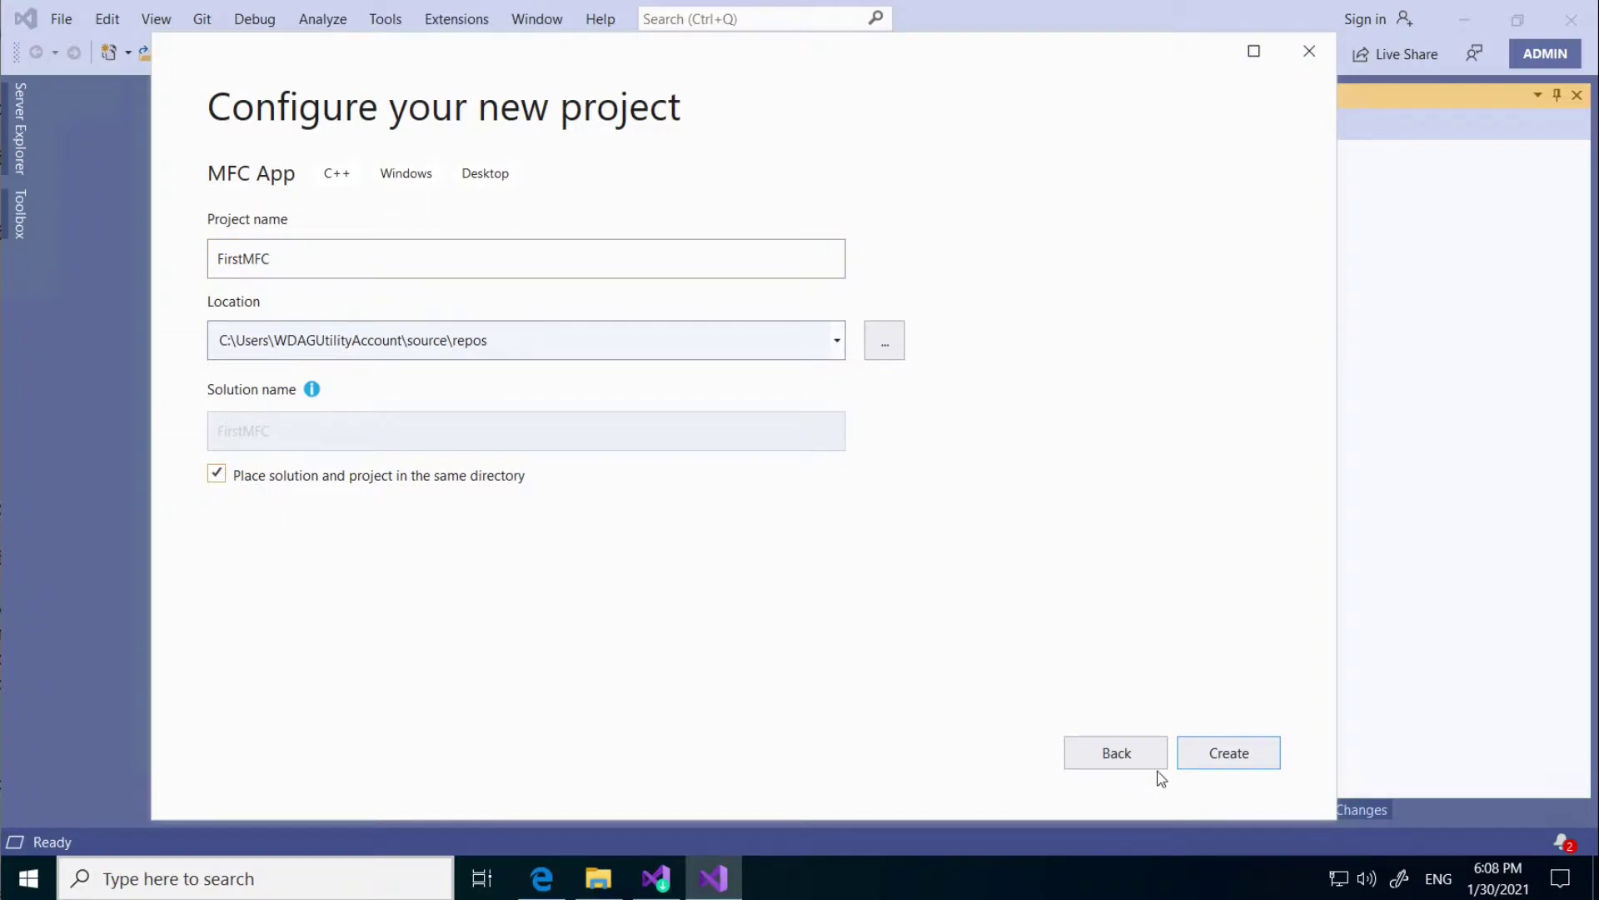
left_click(1260, 763)
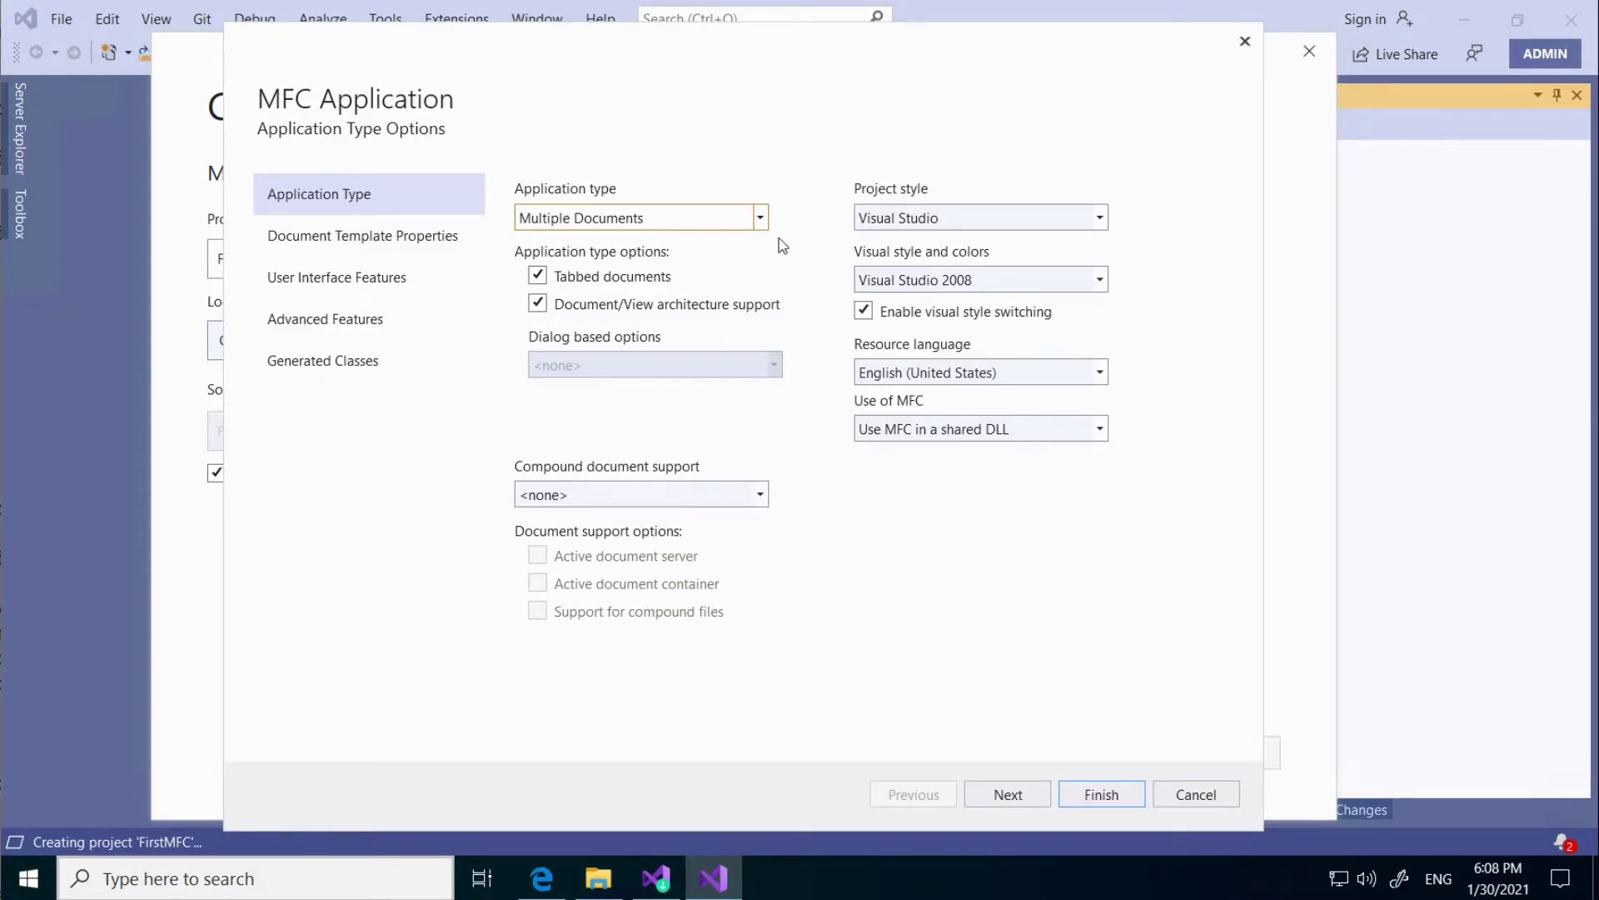
Set the MFC application type to Single Document and advance through the wizard to the Advanced Features page
left_click(759, 218)
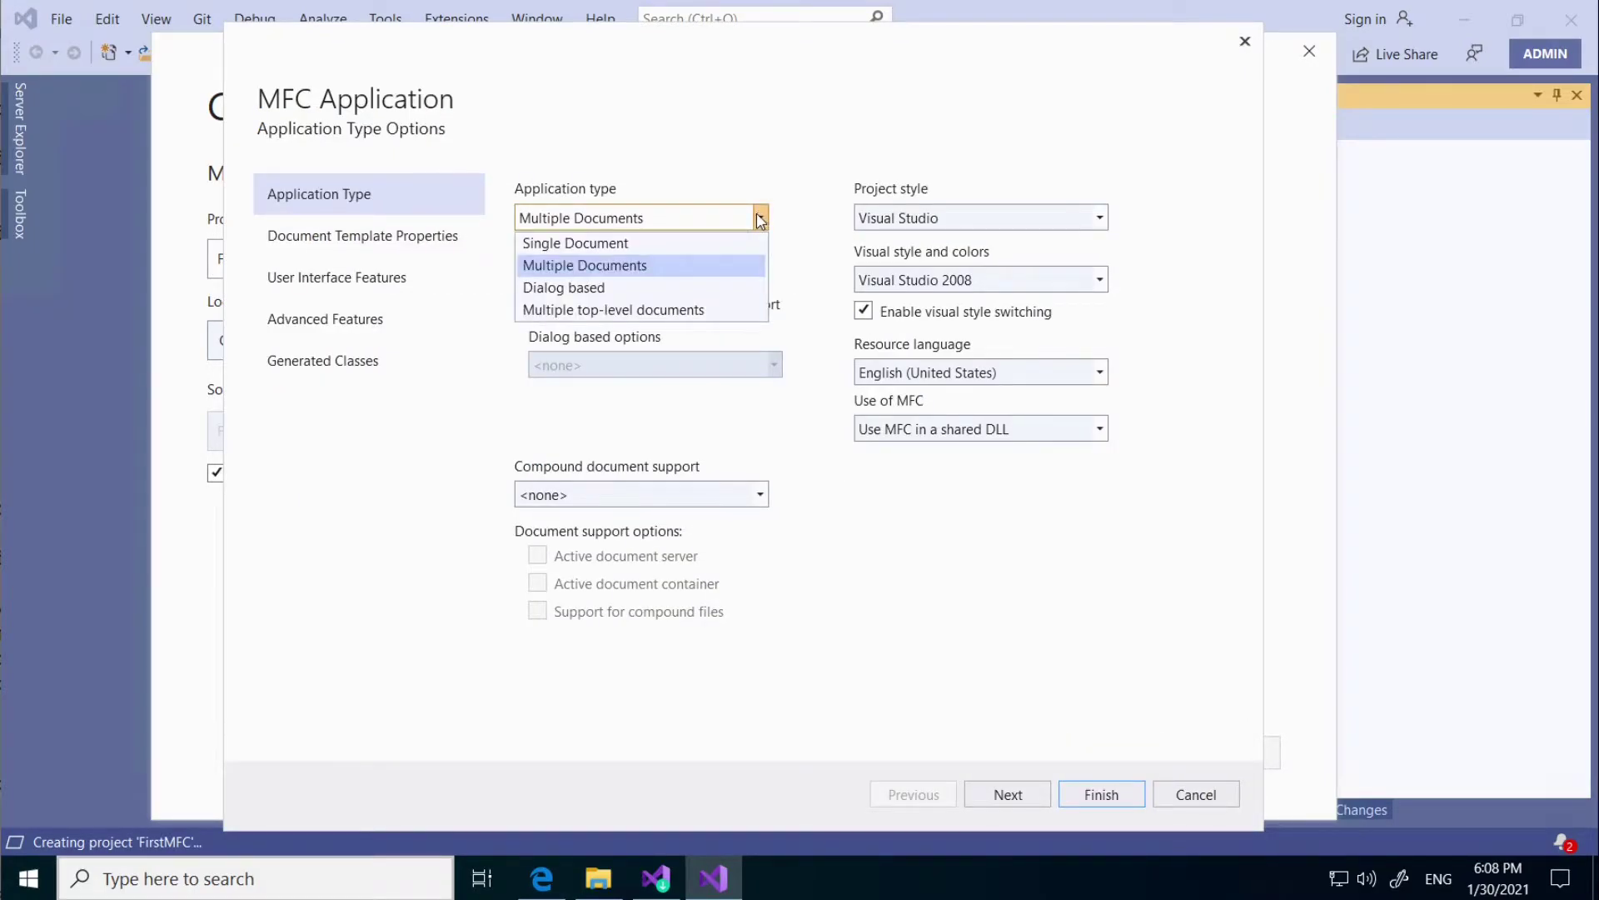
left_click(610, 251)
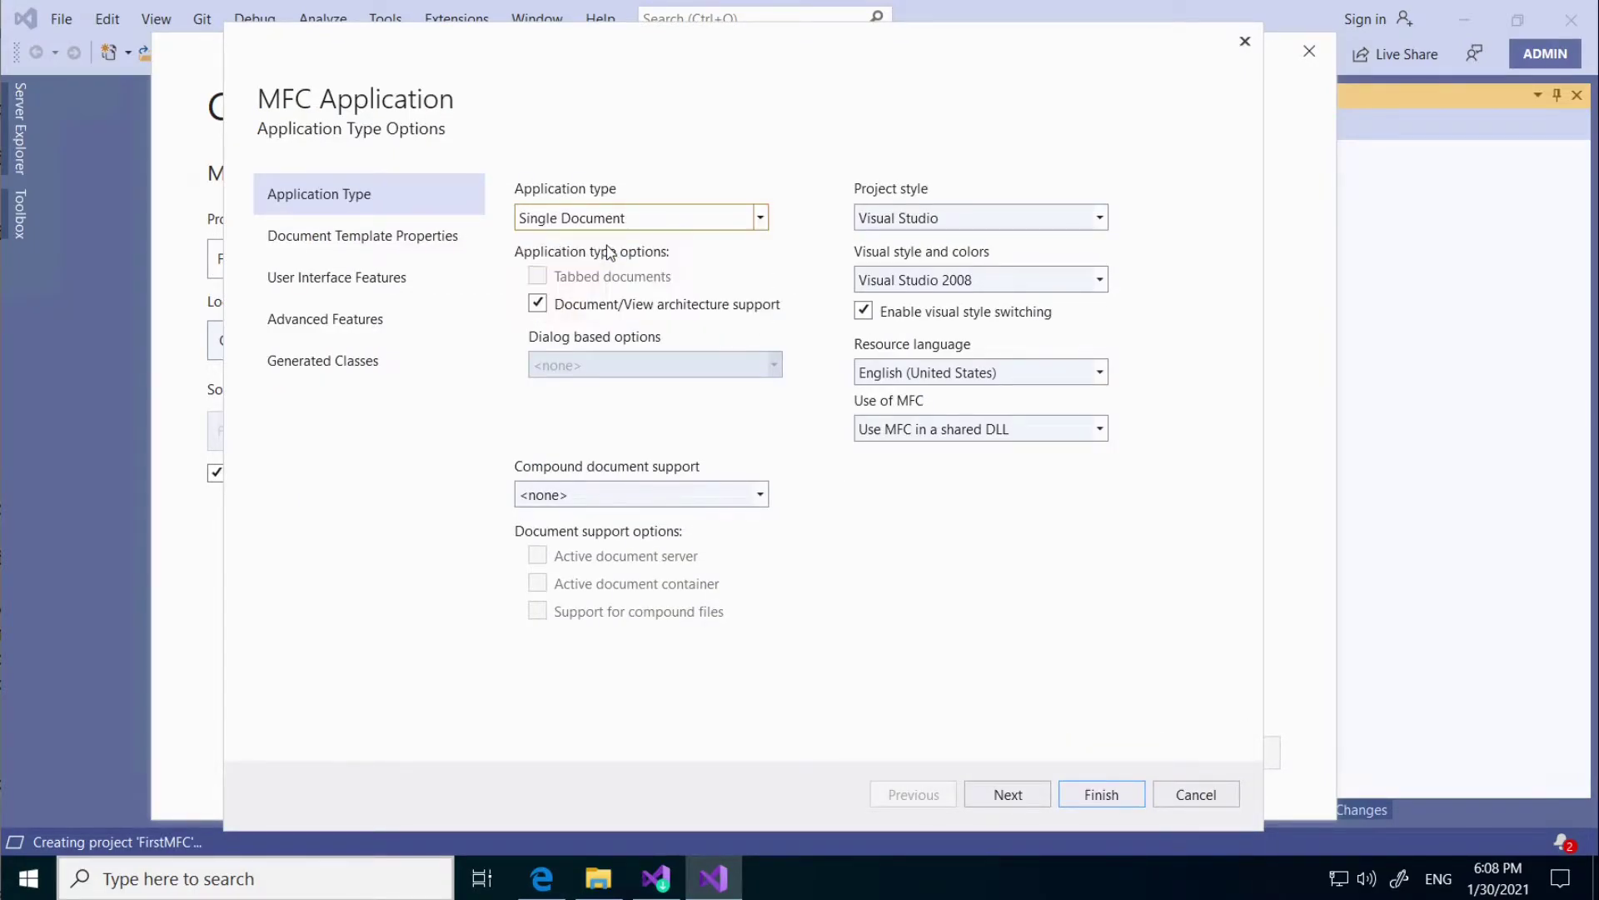
left_click(1020, 813)
left_click(1020, 813)
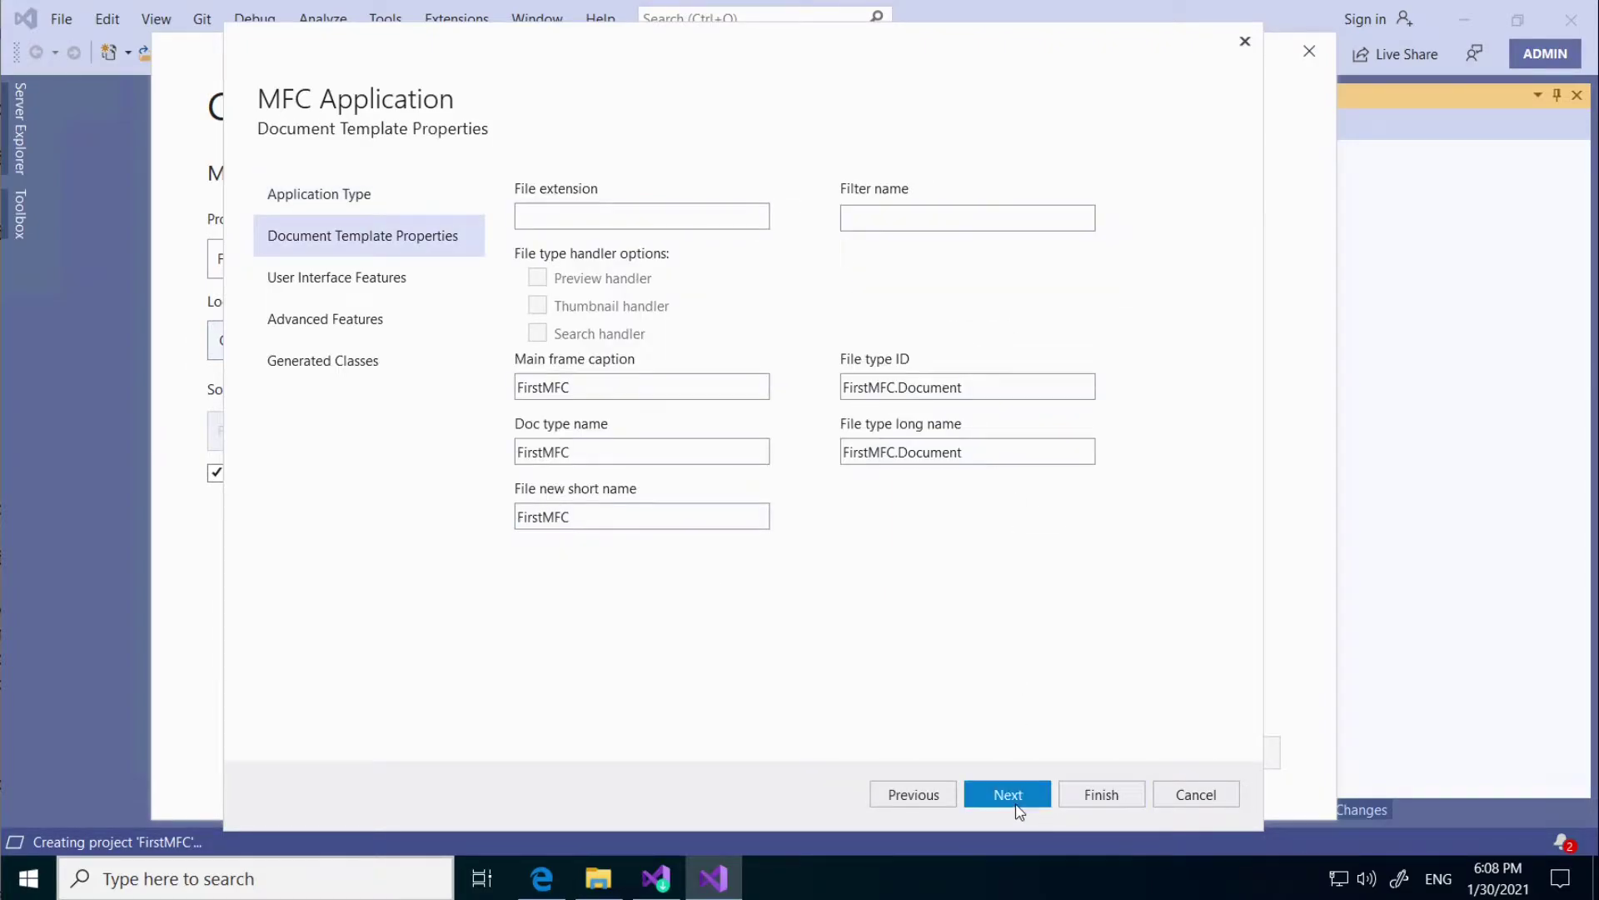
left_click(1018, 808)
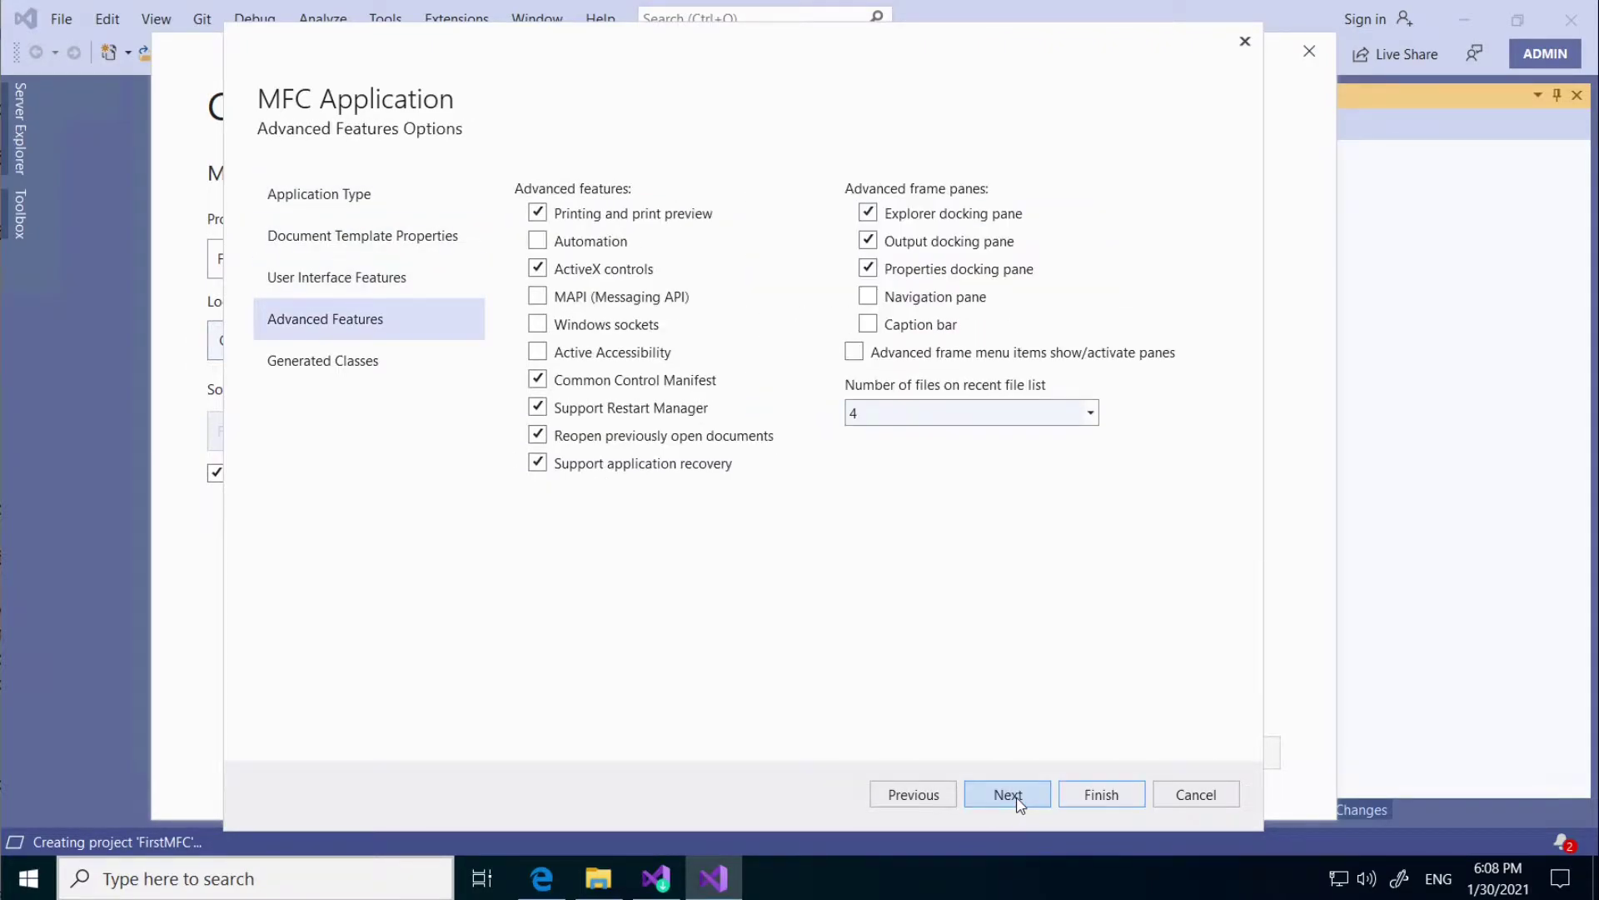
Turn off the Explorer, Output and Properties docking panes and finish the MFC application wizard
left_click(868, 214)
left_click(869, 242)
left_click(869, 270)
left_click(1001, 798)
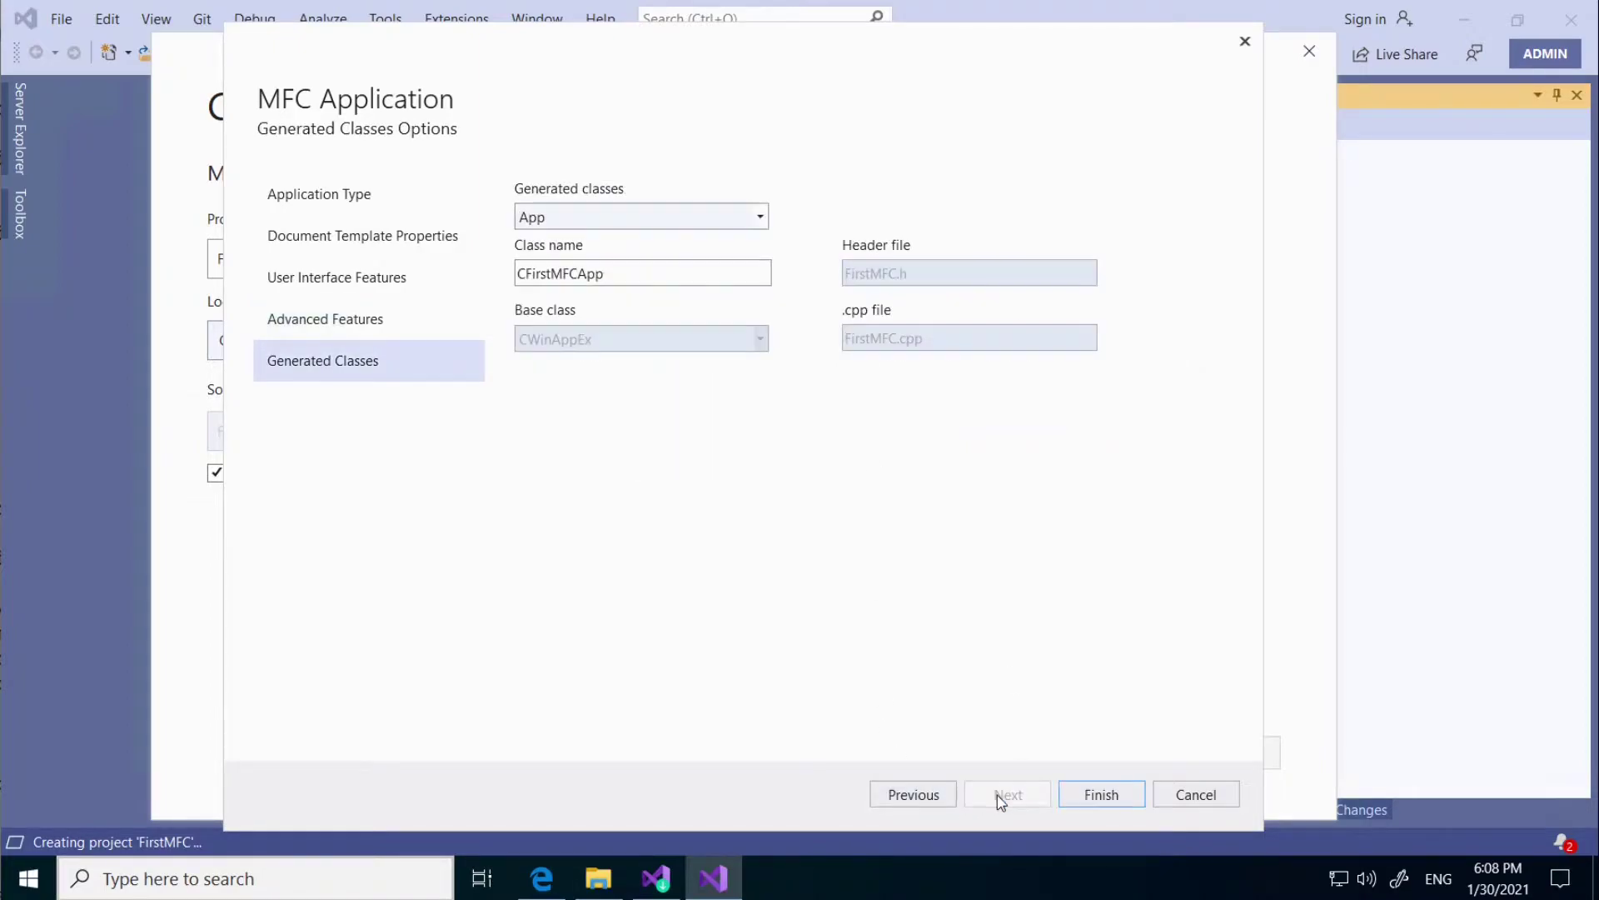
left_click(1098, 794)
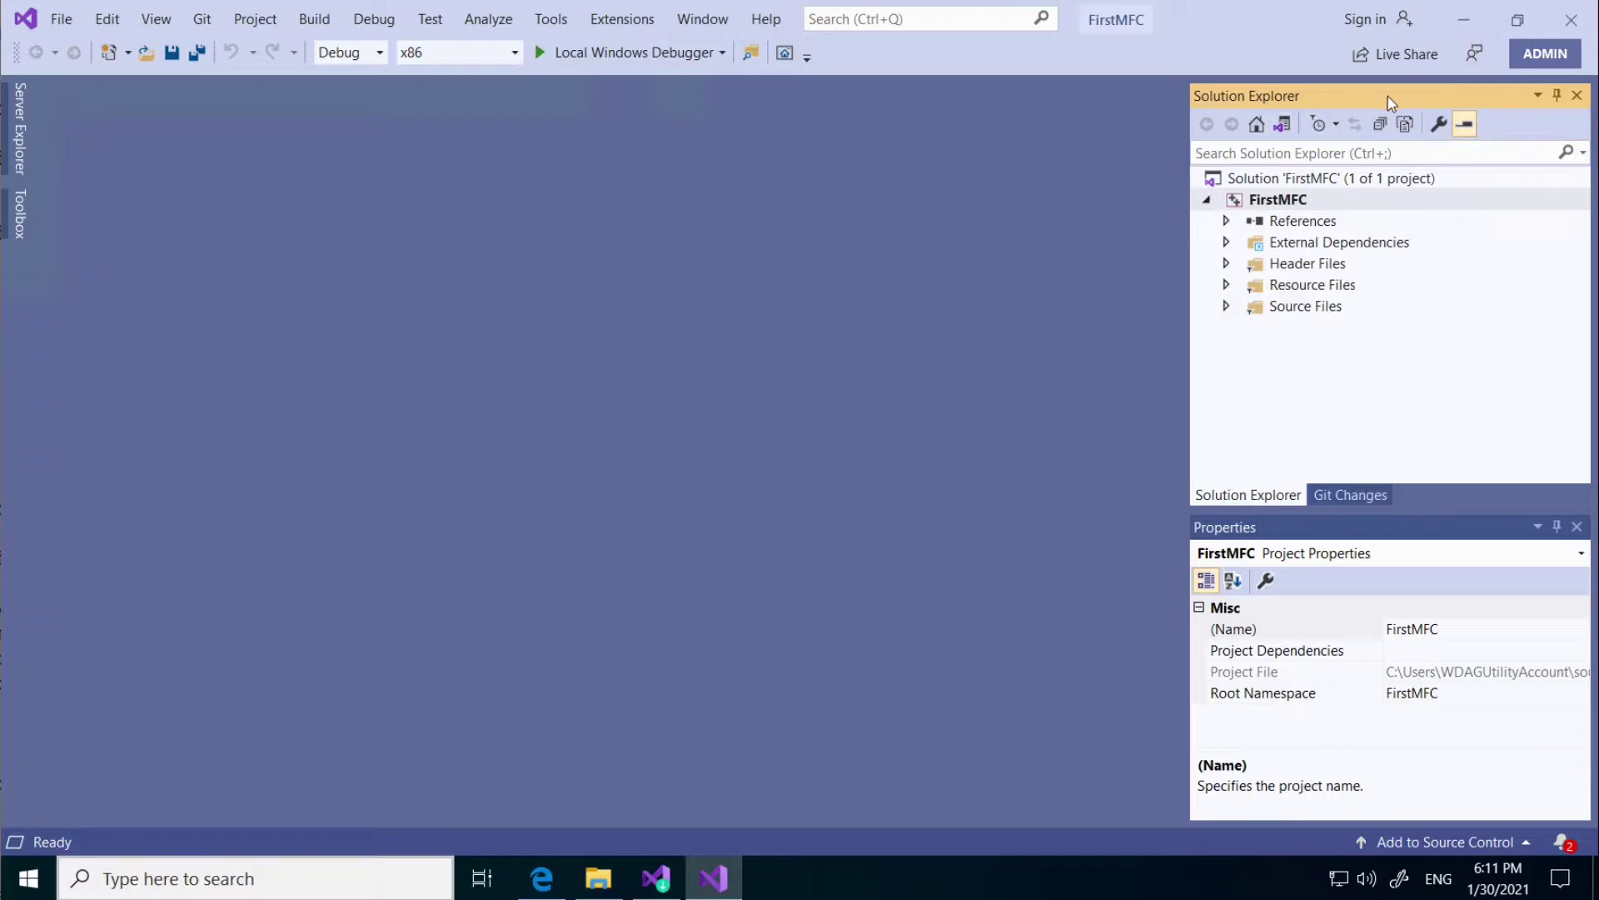
Combine Properties with Solution Explorer and Git Changes in one tabbed group and dock it along the left edge of the workspace
left_click_drag(1382, 97, 1387, 98)
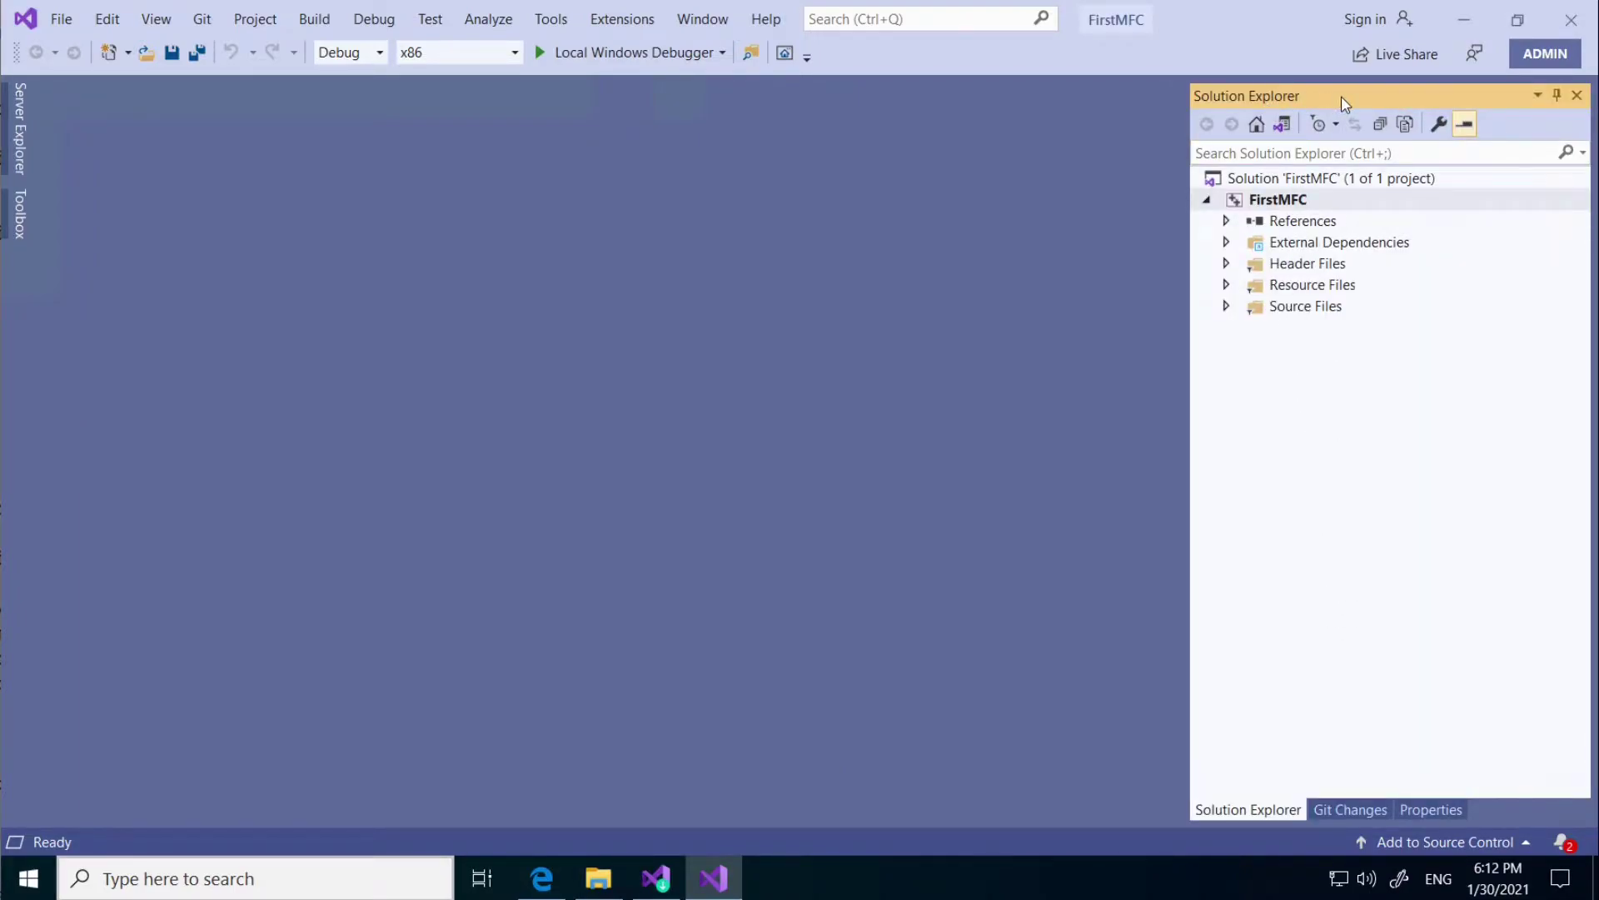
left_click_drag(1363, 97, 67, 461)
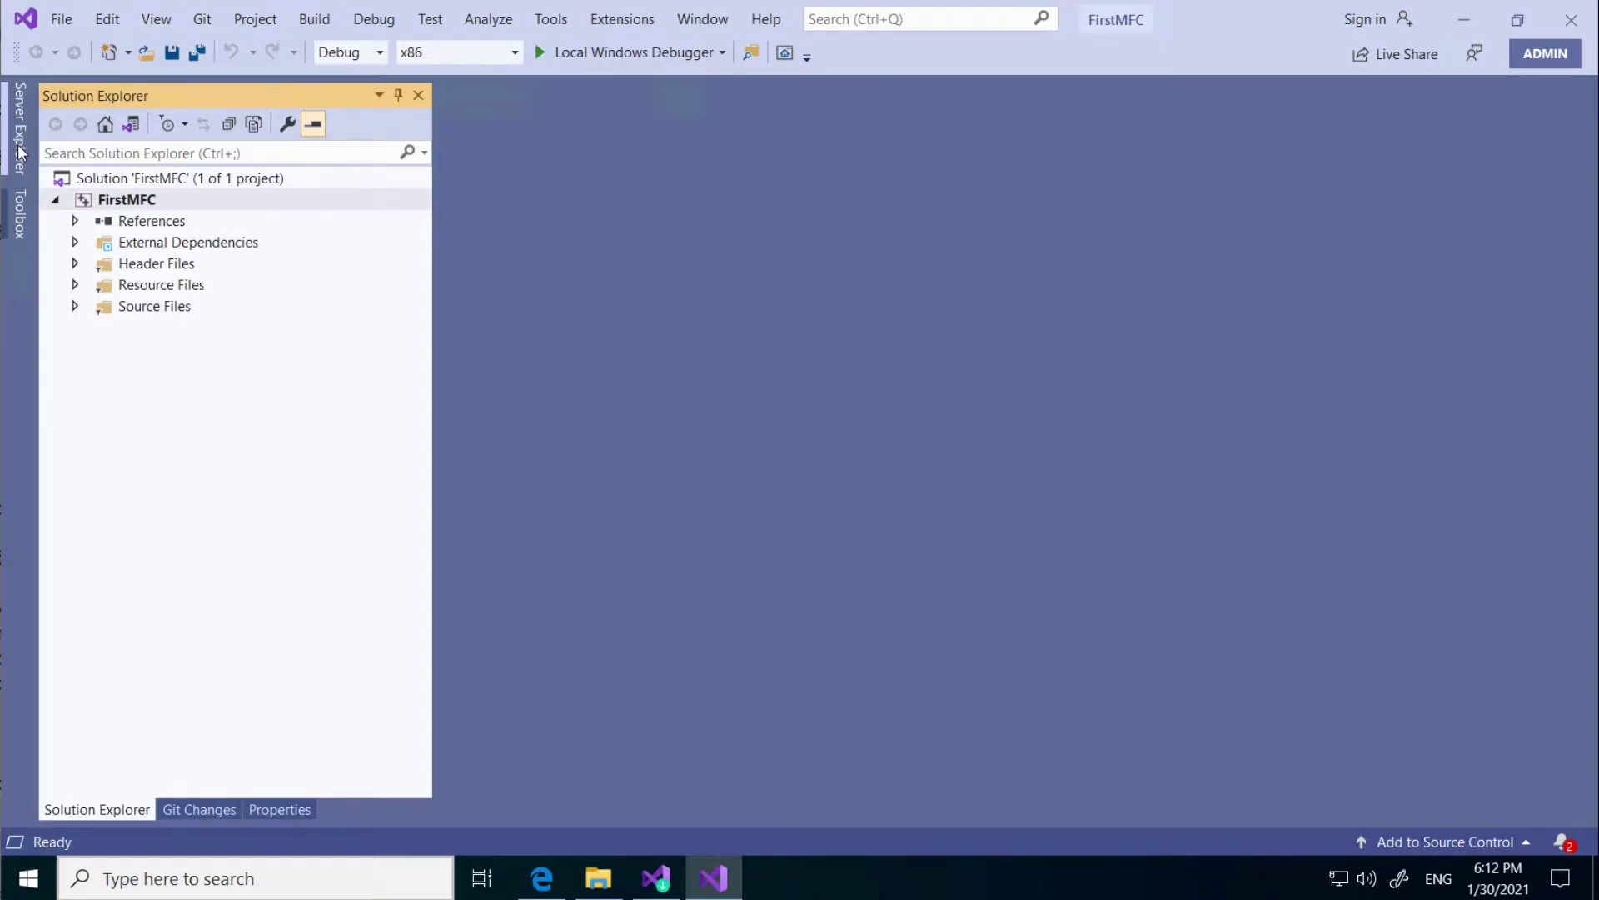
Dock Server Explorer and Toolbox along the right edge of the workspace as one tabbed group, with Toolbox in front
left_click(22, 153)
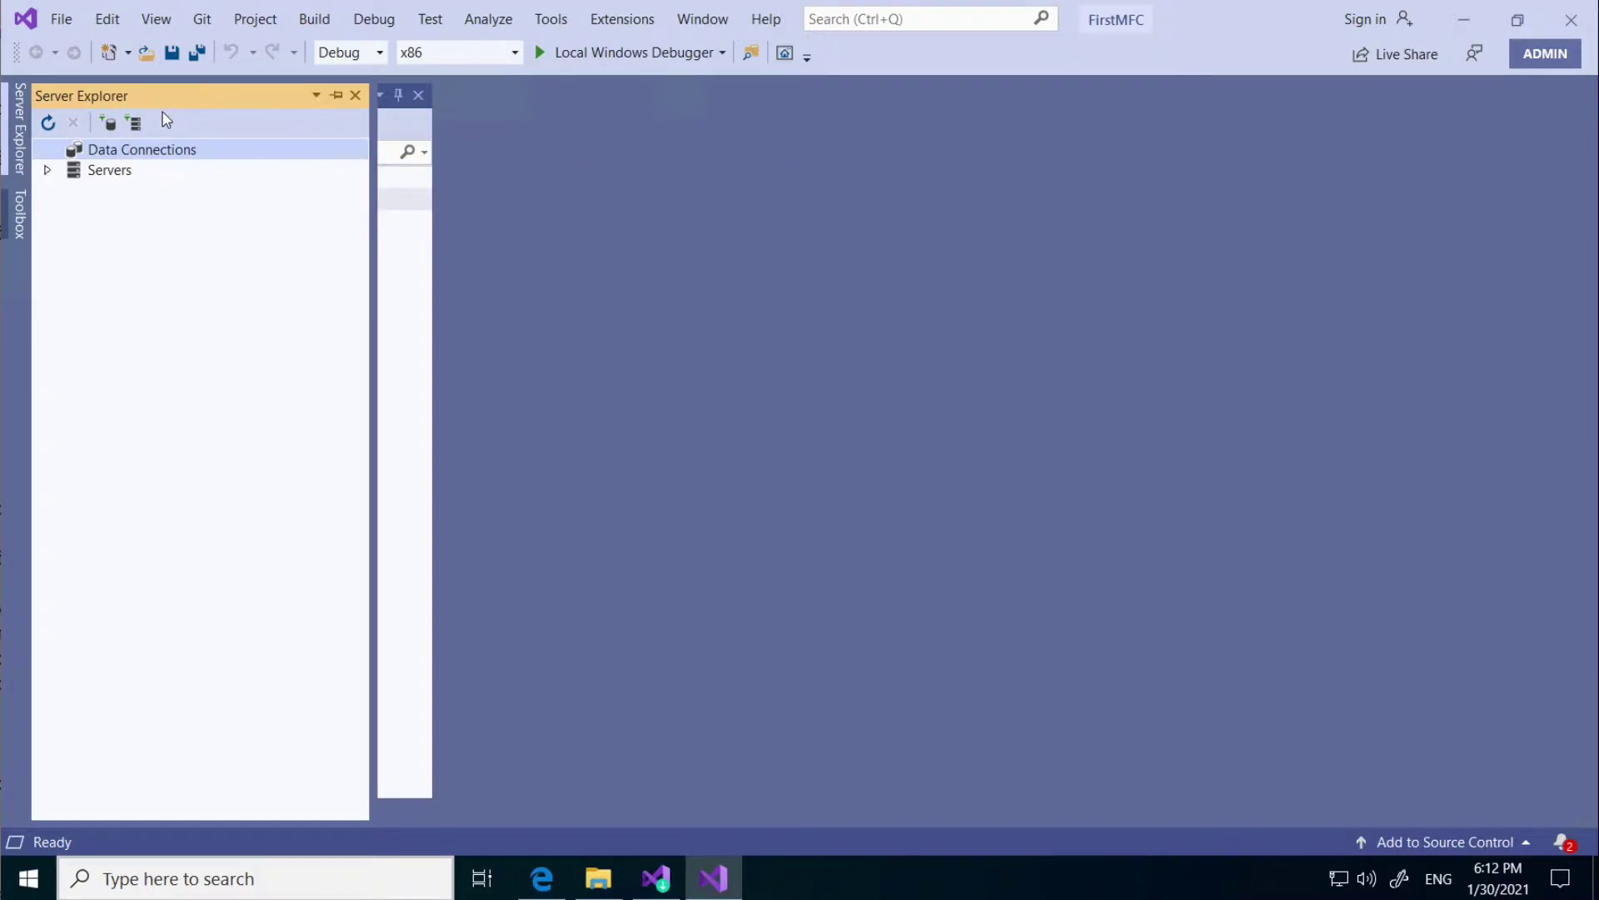
left_click_drag(138, 95, 1563, 444)
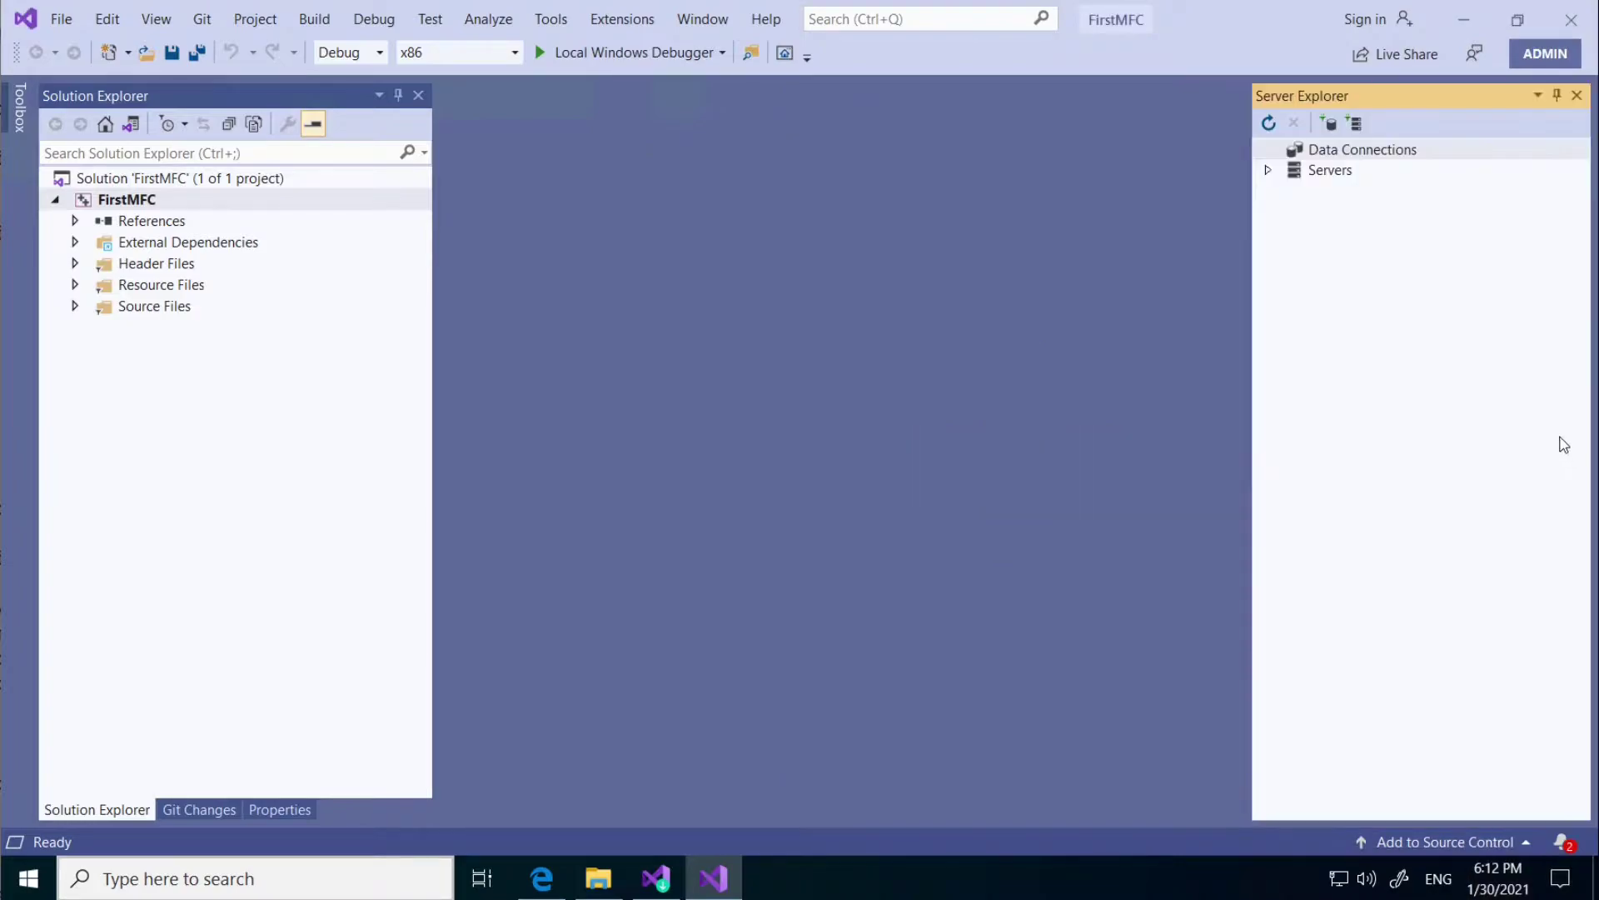
left_click(20, 121)
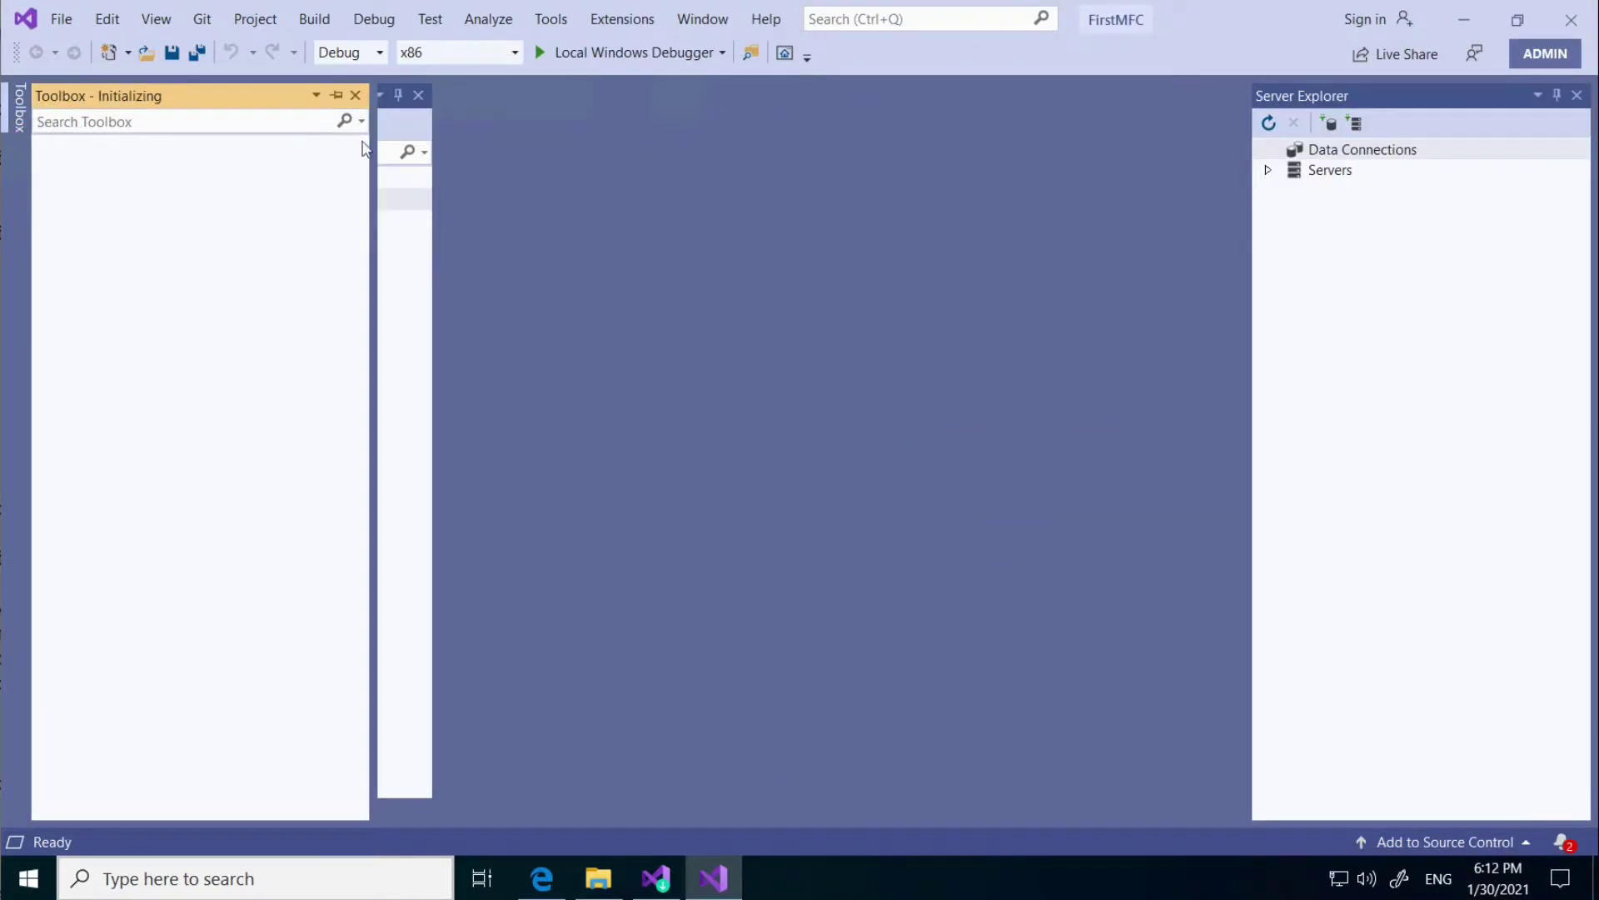
left_click_drag(197, 107, 1559, 465)
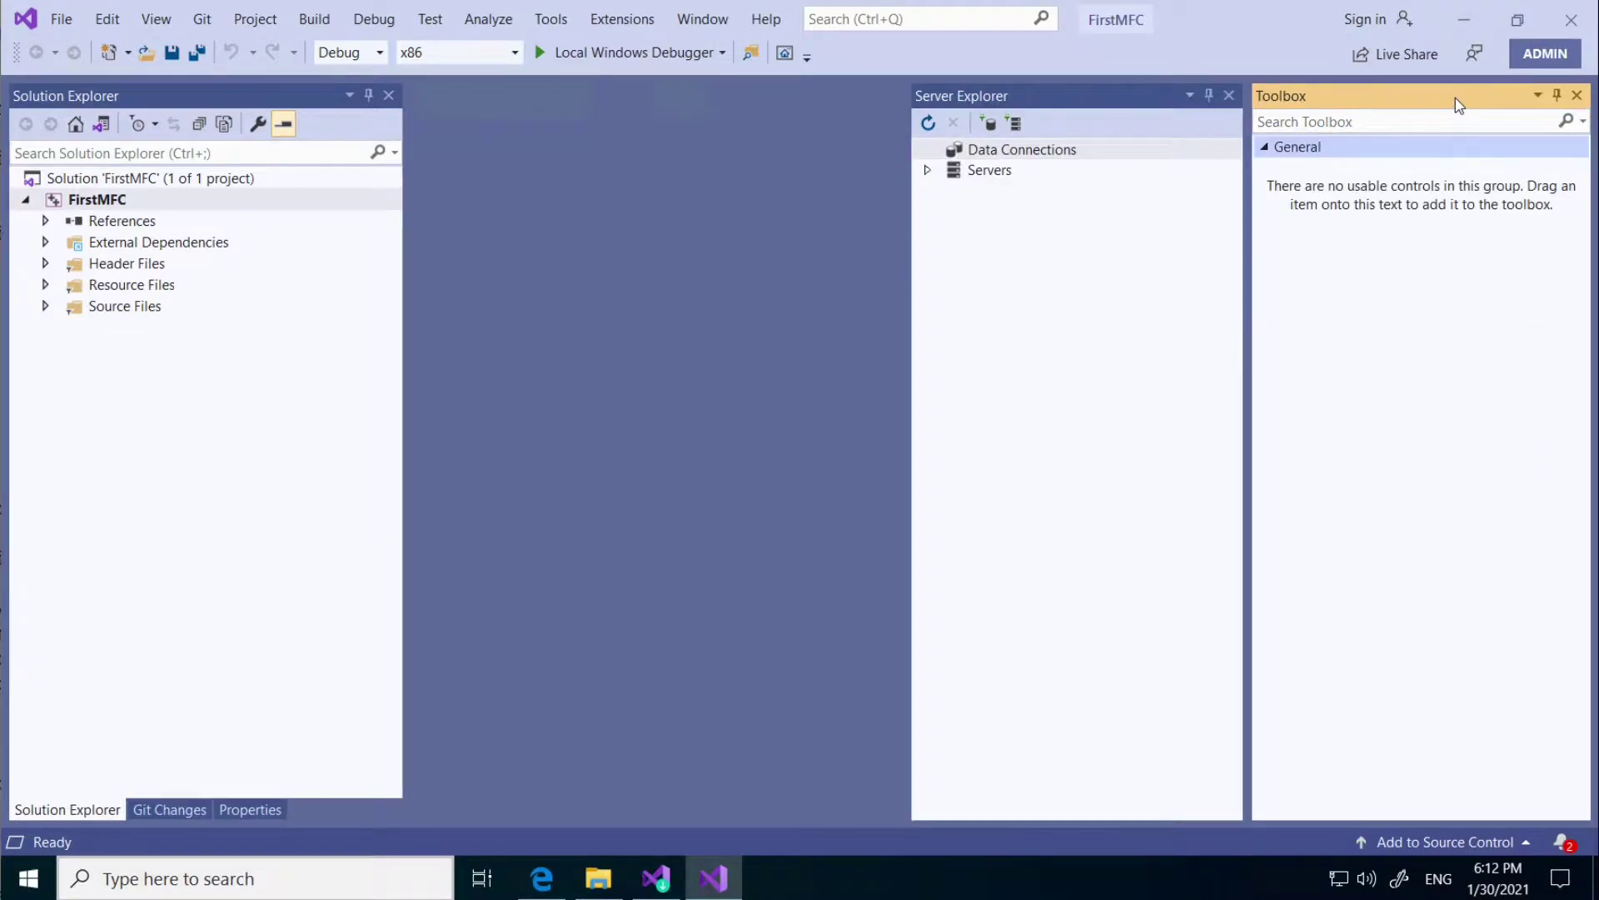
left_click_drag(1456, 98, 1428, 452)
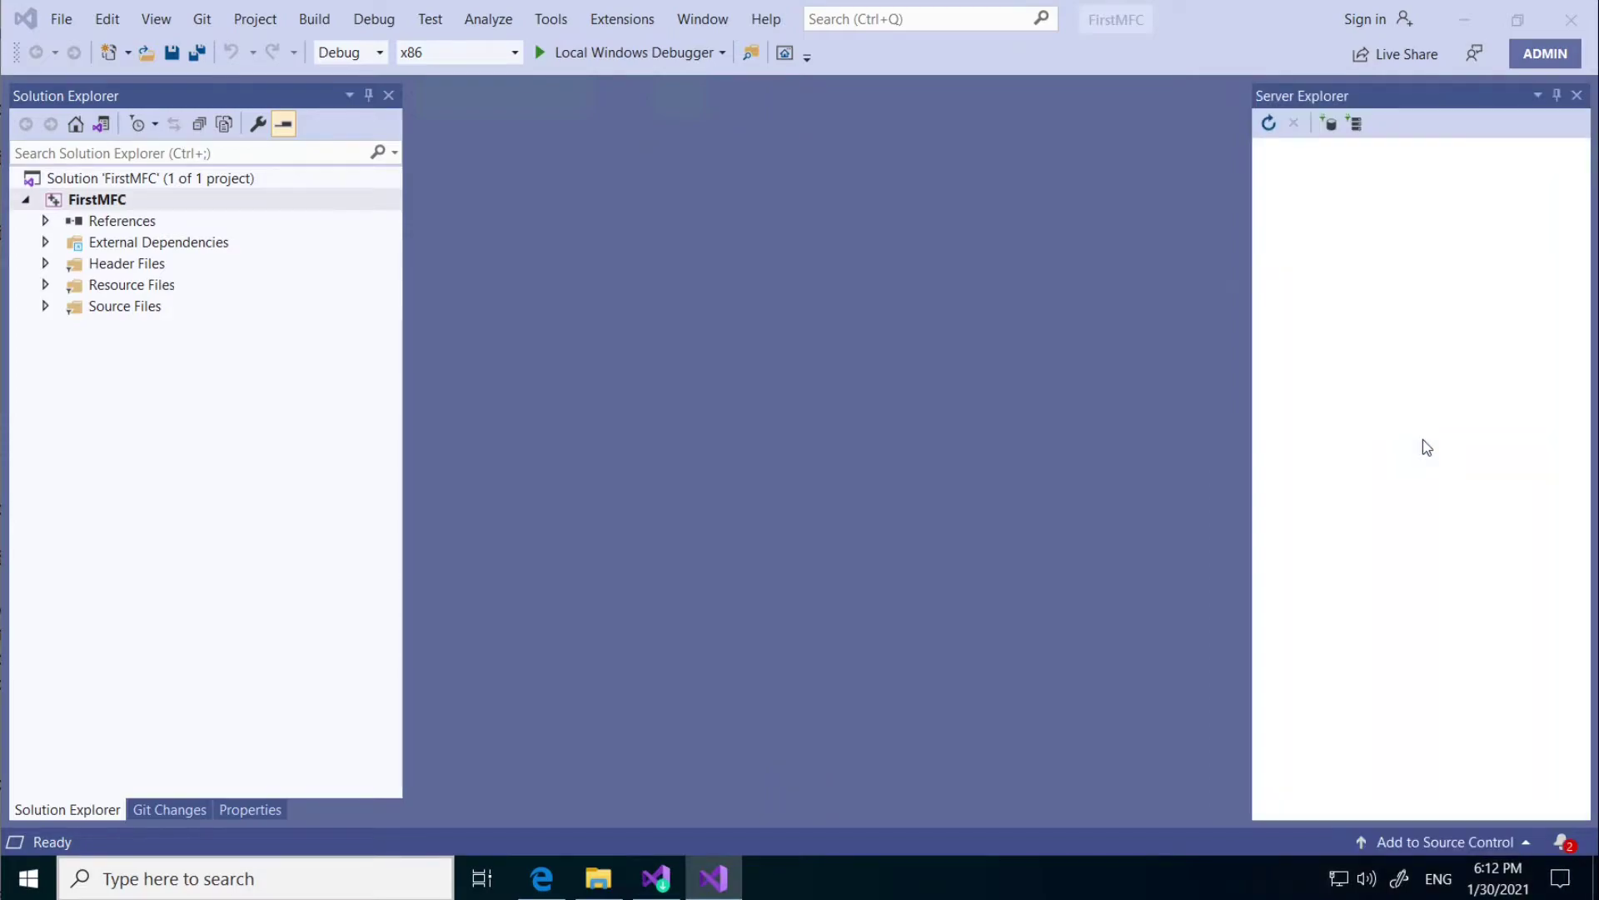
left_click(1371, 810)
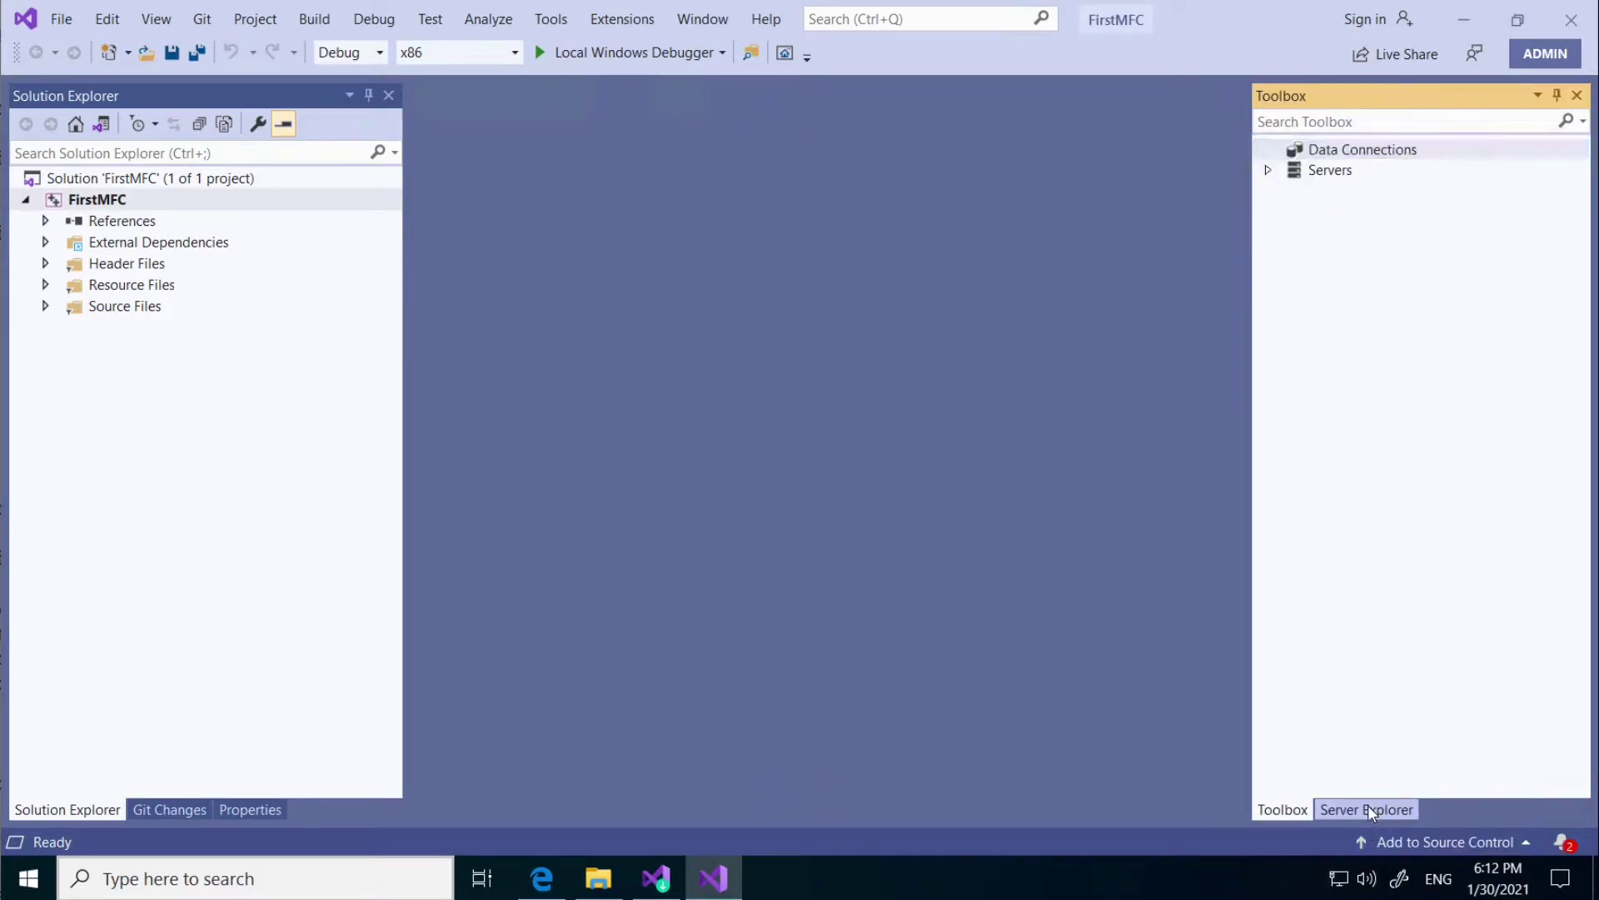
left_click(1296, 804)
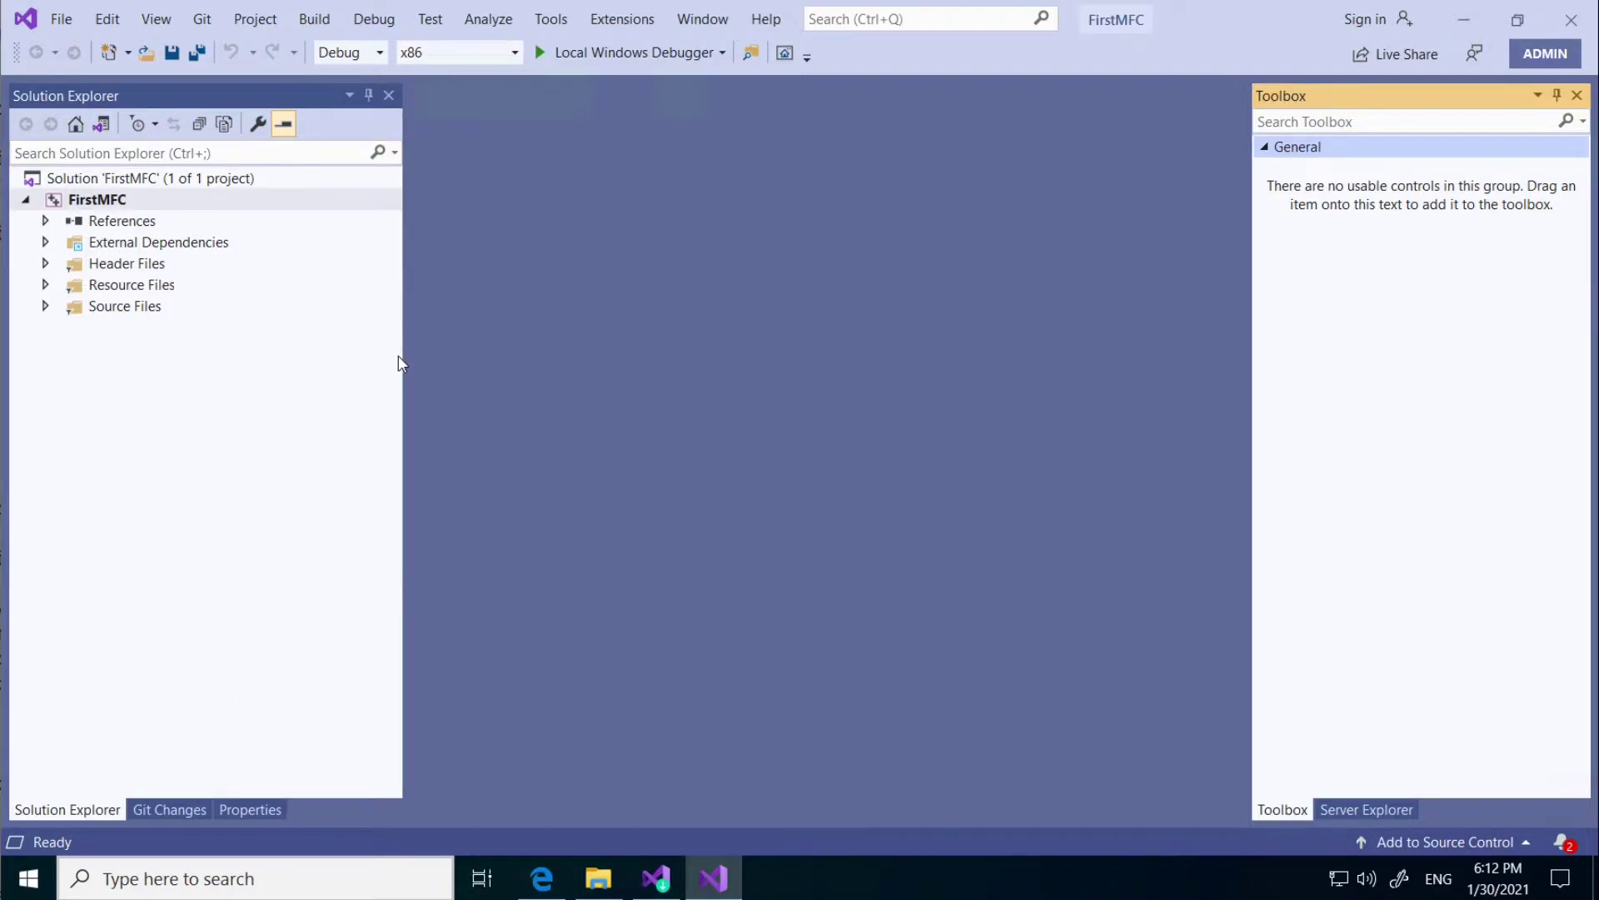
Narrow the Solution Explorer and Toolbox panes and set the solution platform to x64
left_click_drag(405, 360, 301, 360)
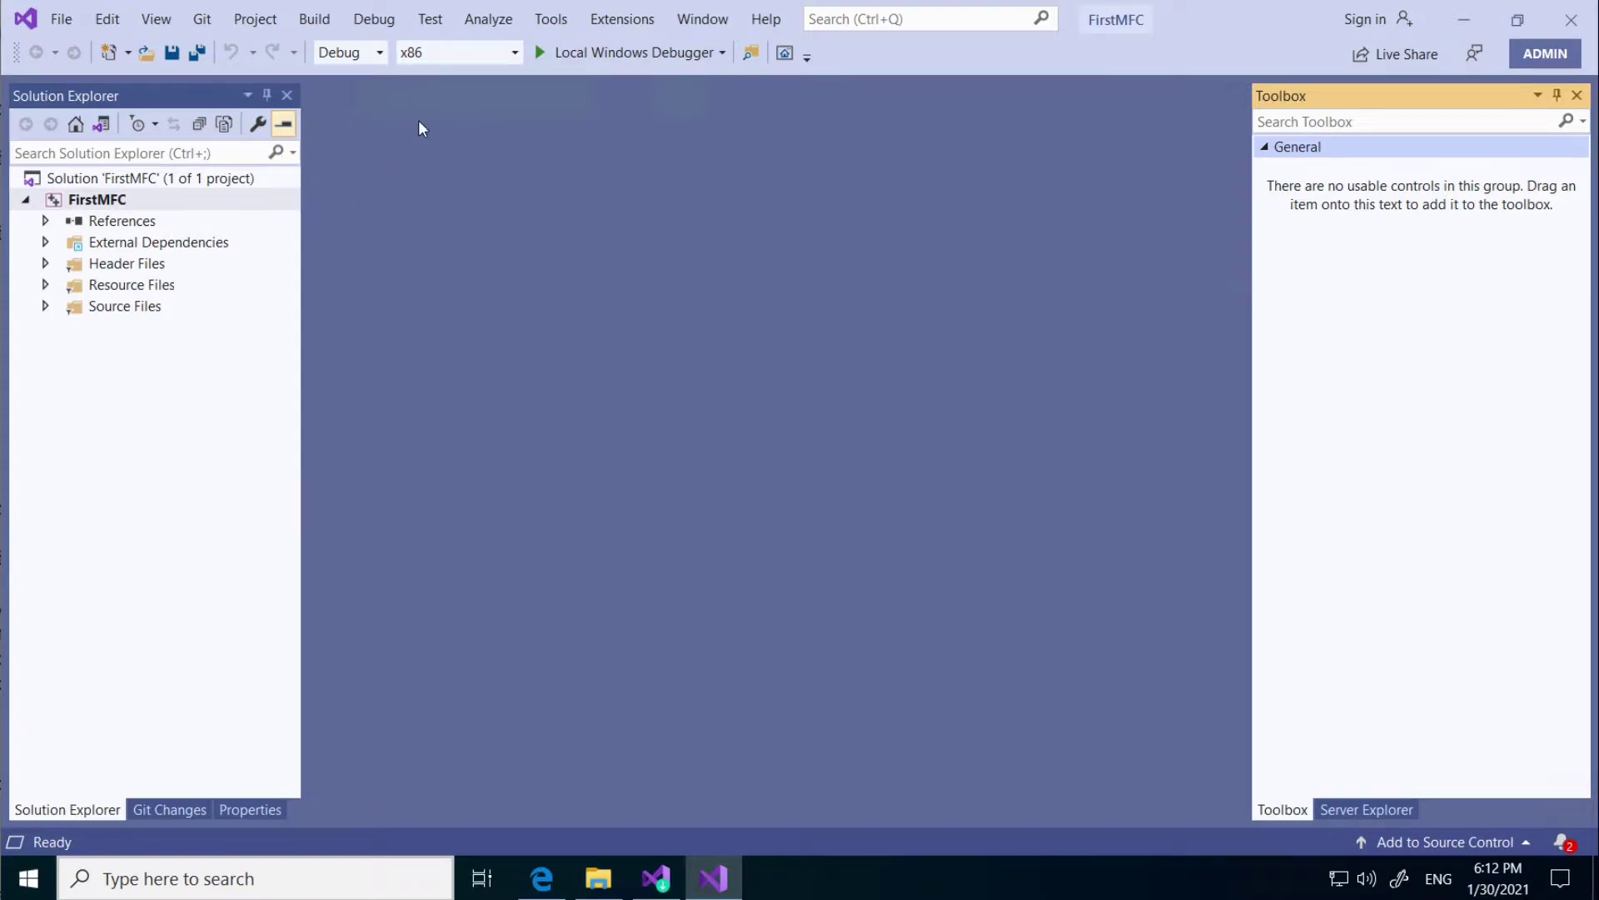
left_click(512, 55)
left_click(425, 76)
left_click_drag(1251, 222, 1389, 233)
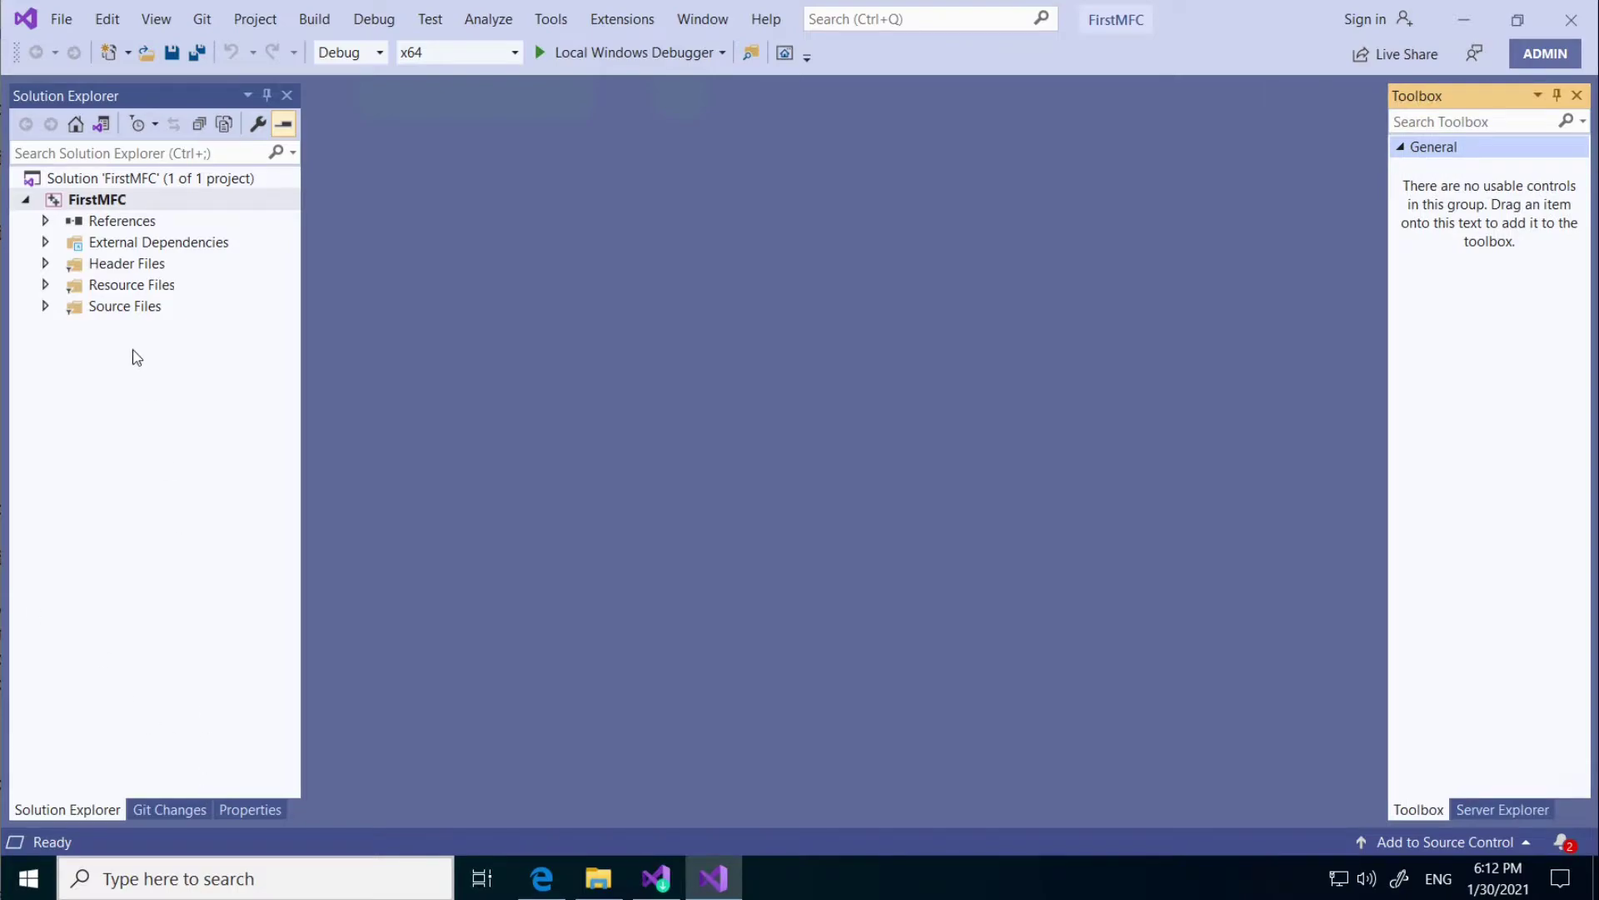
Expand the project's Source Files and Header Files folders and open FirstMFC.cpp to view its code
left_click(45, 307)
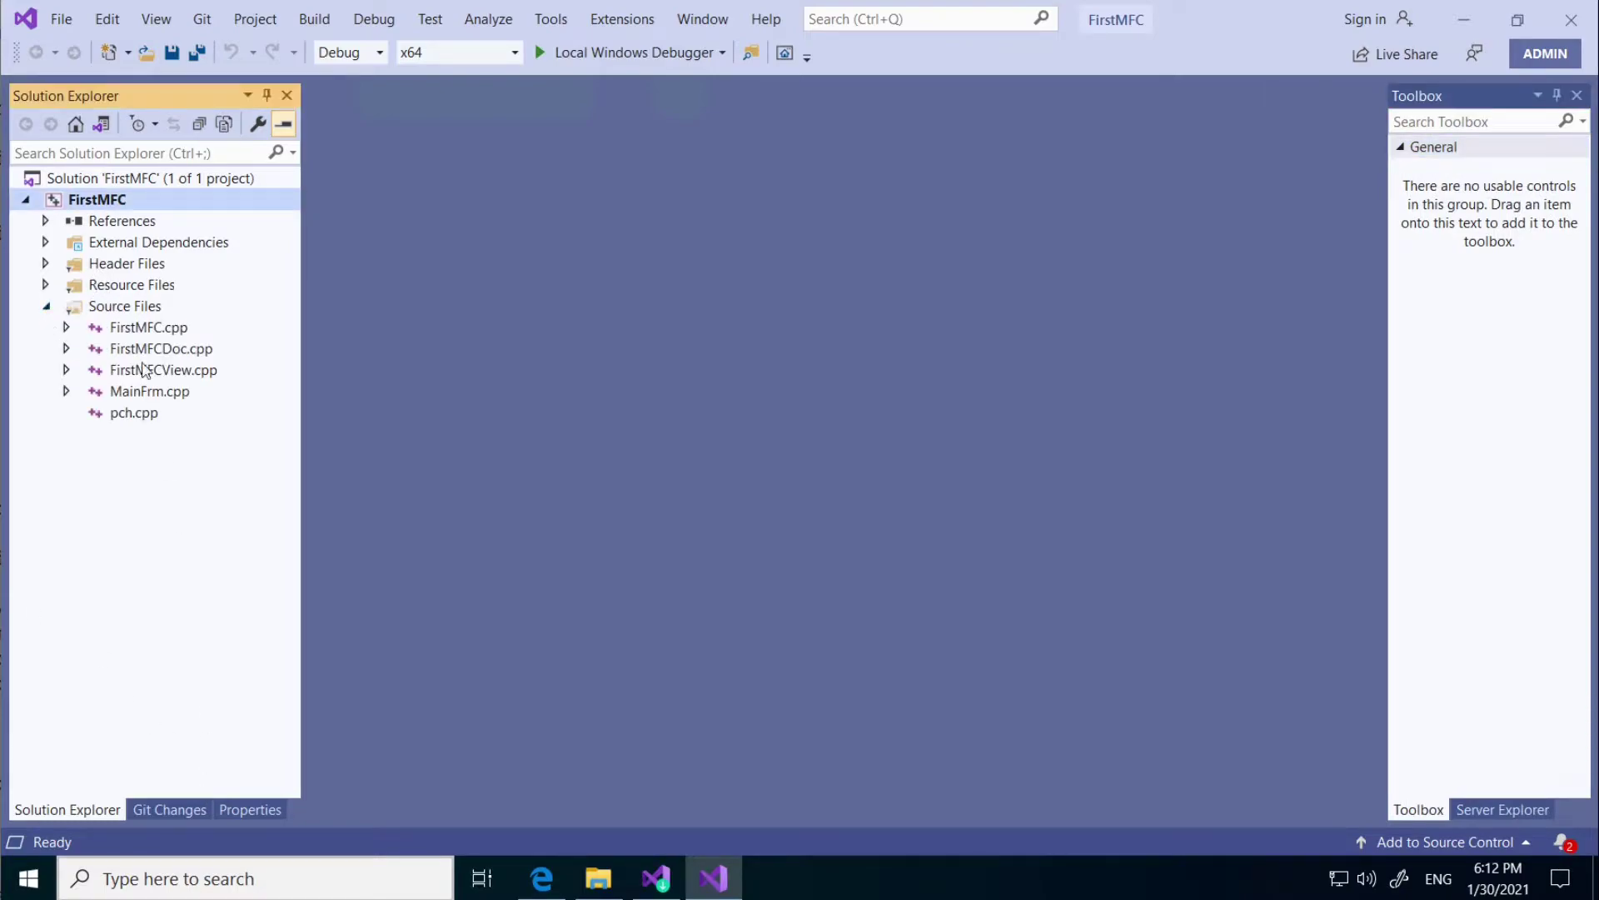
left_click(150, 334)
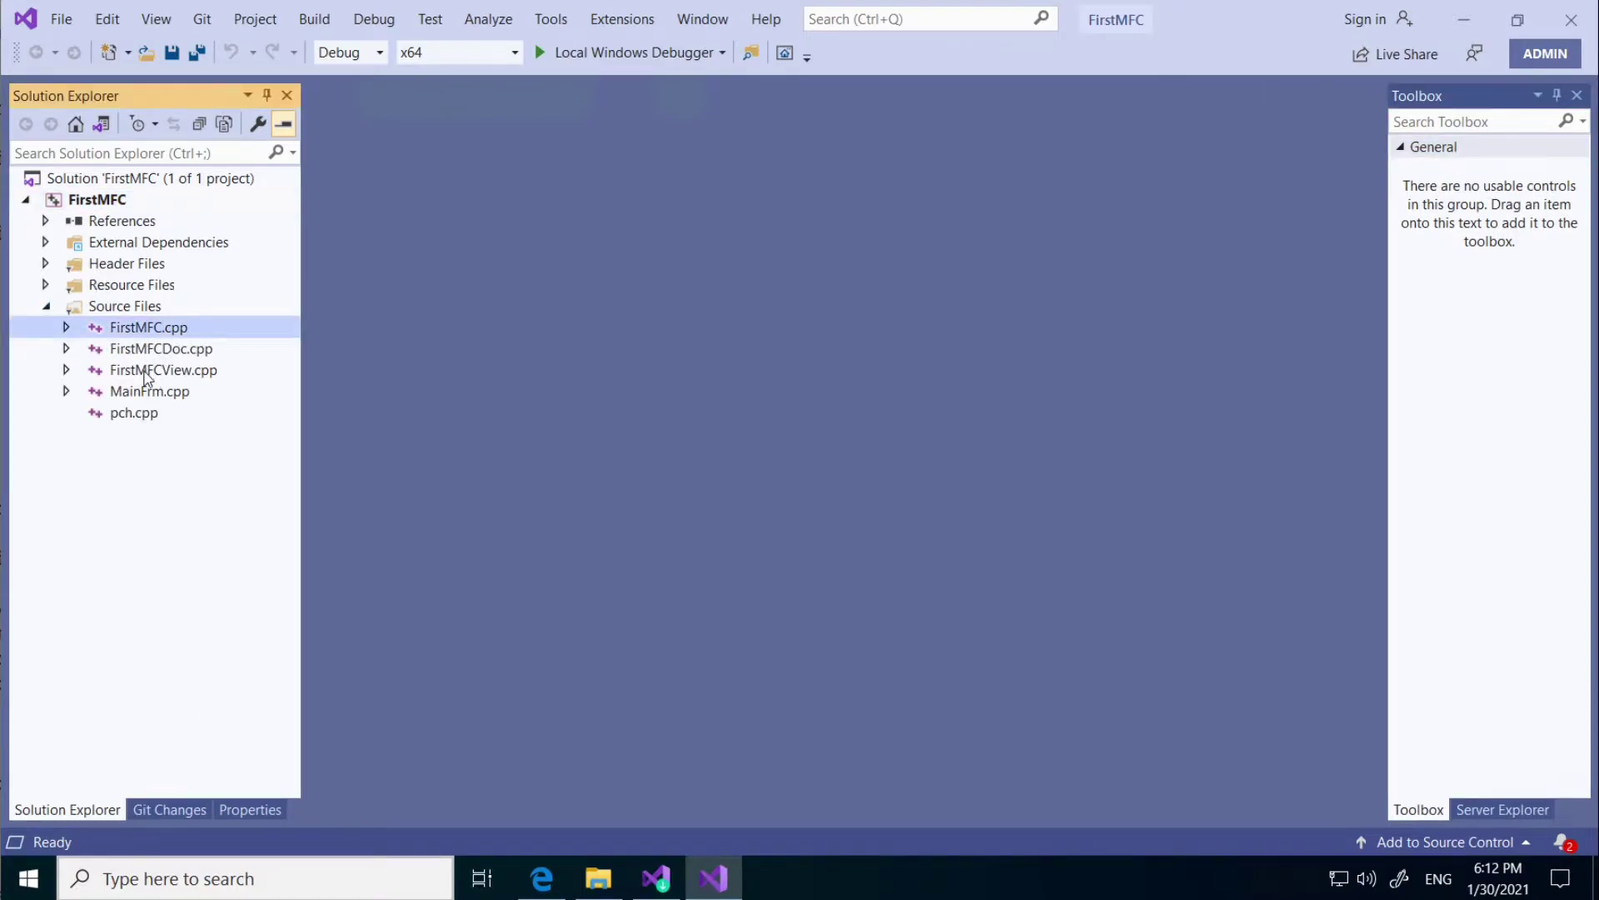
left_click(46, 265)
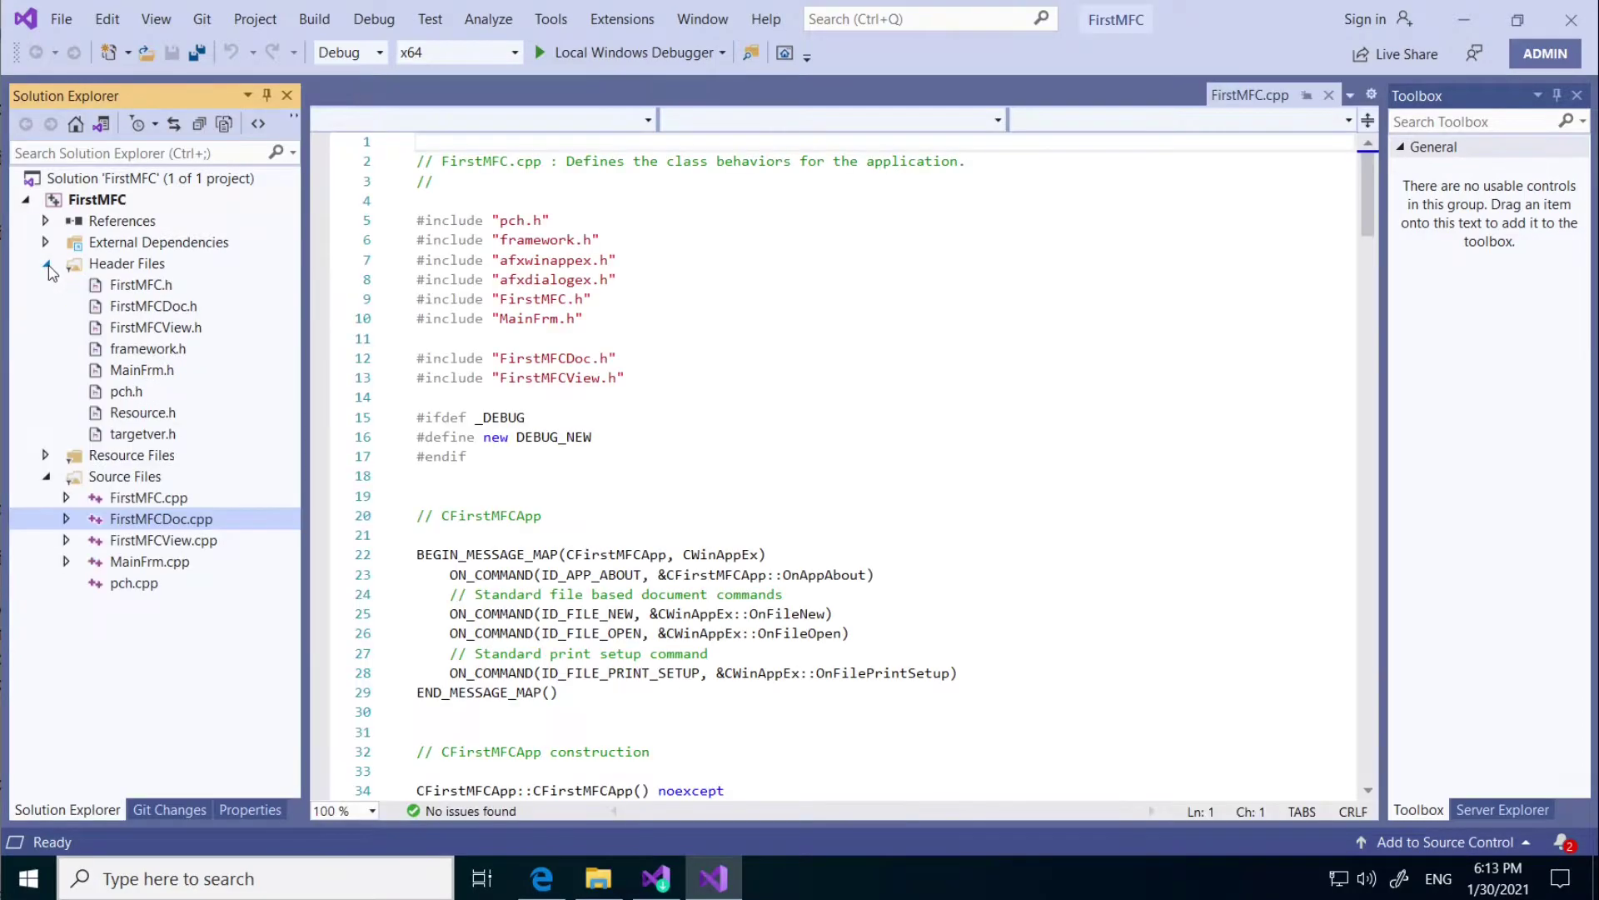
left_click(143, 520)
left_click(150, 497)
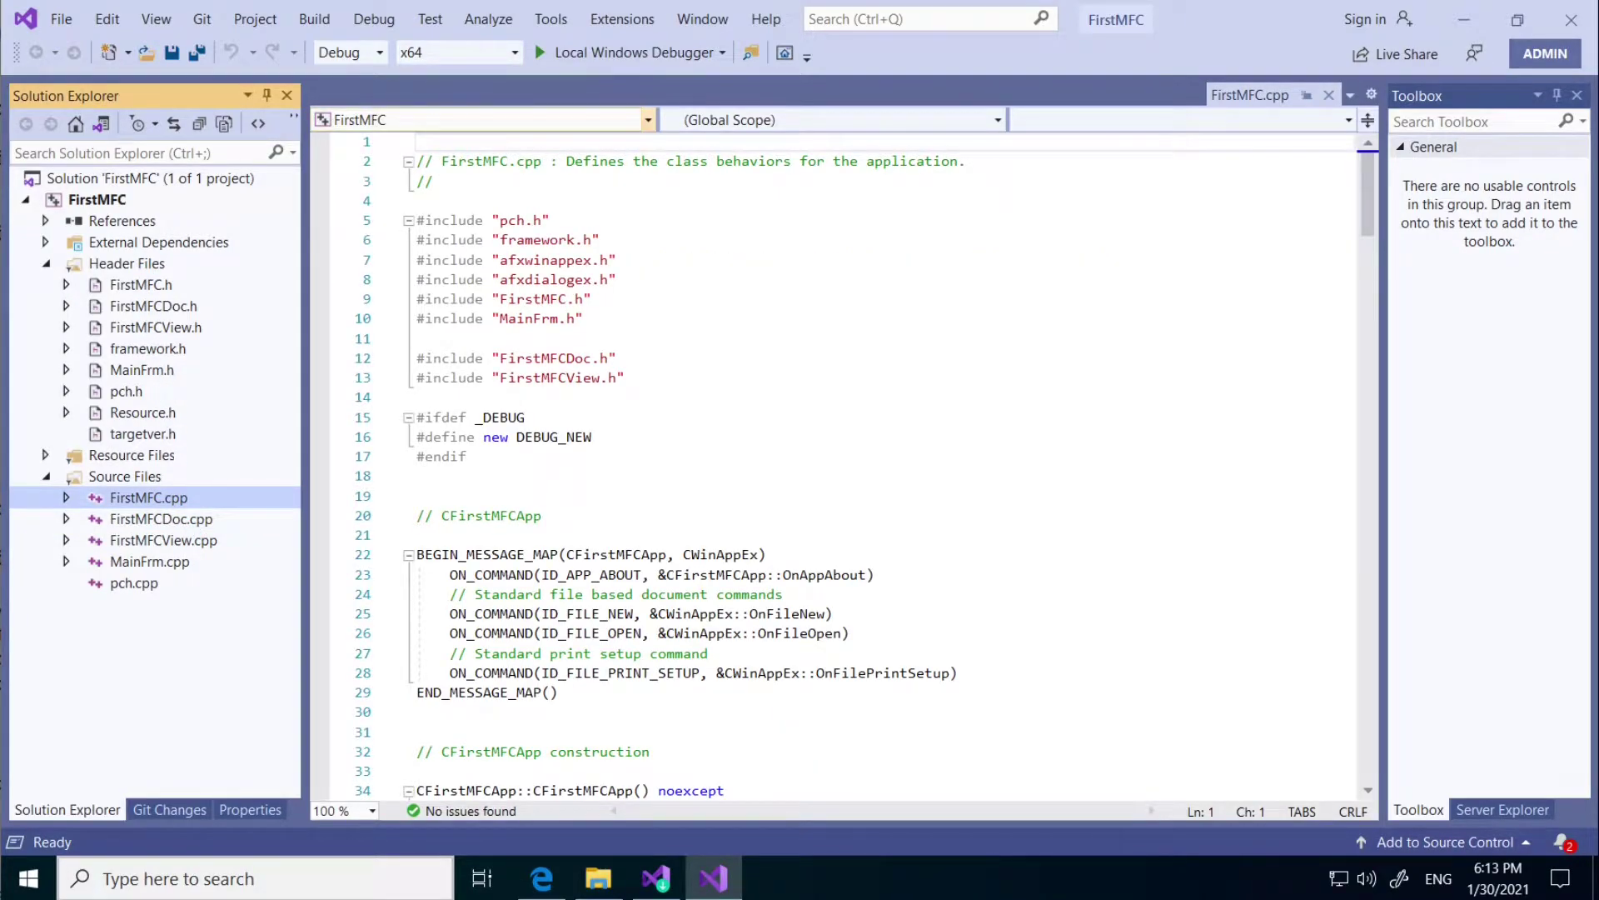
Build the FirstMFC project in the Debug x64 configuration
left_click(550, 358)
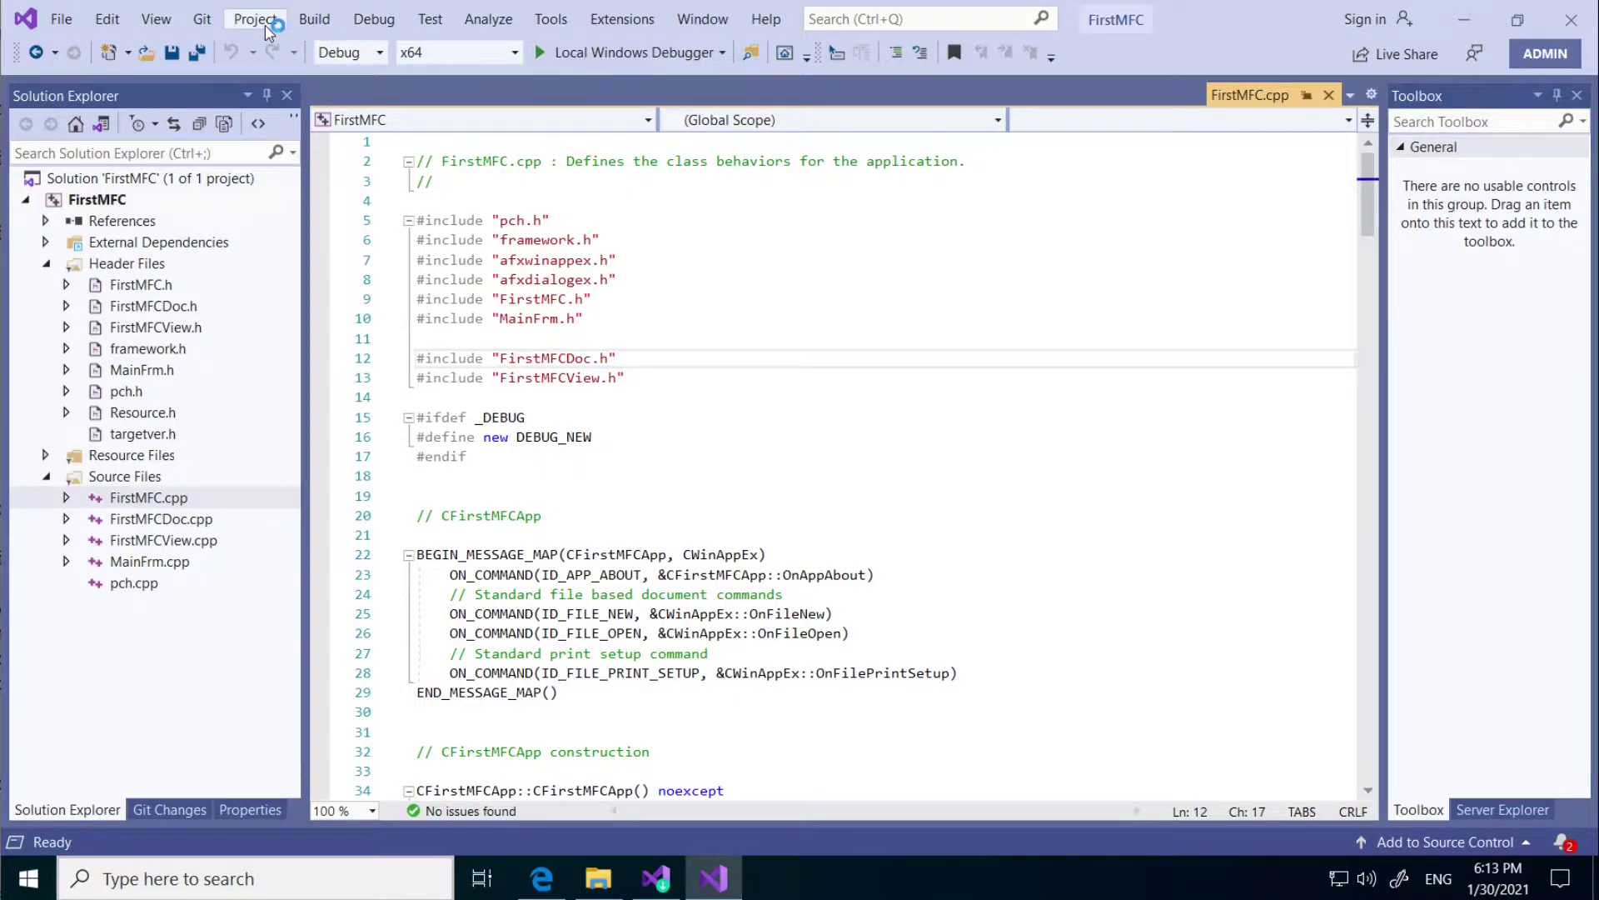
left_click(314, 27)
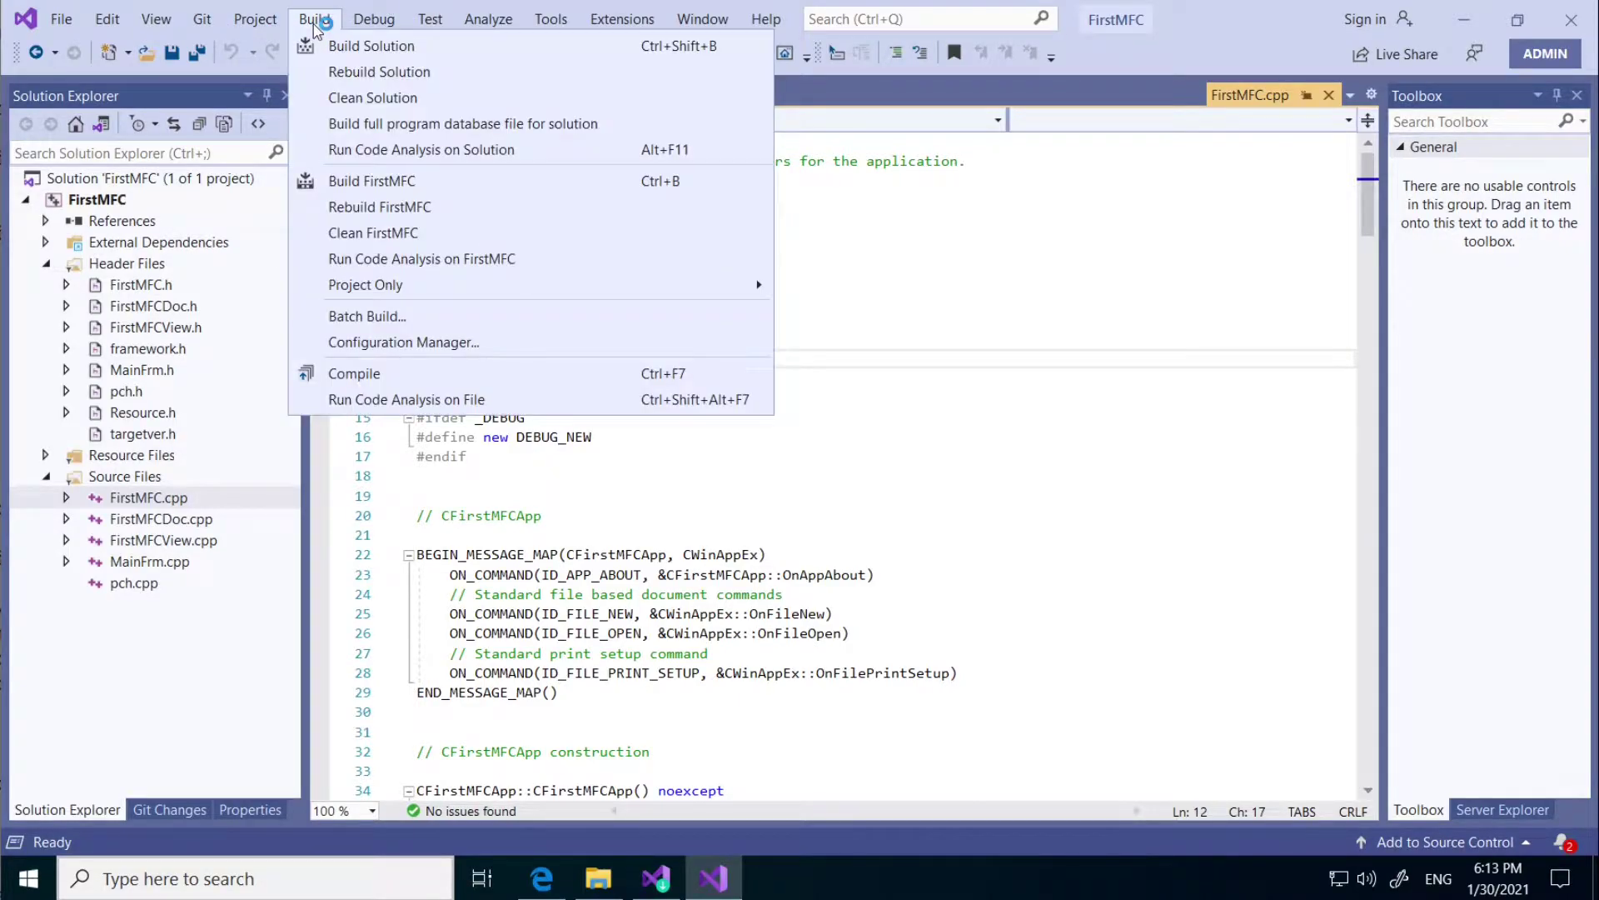
left_click(414, 183)
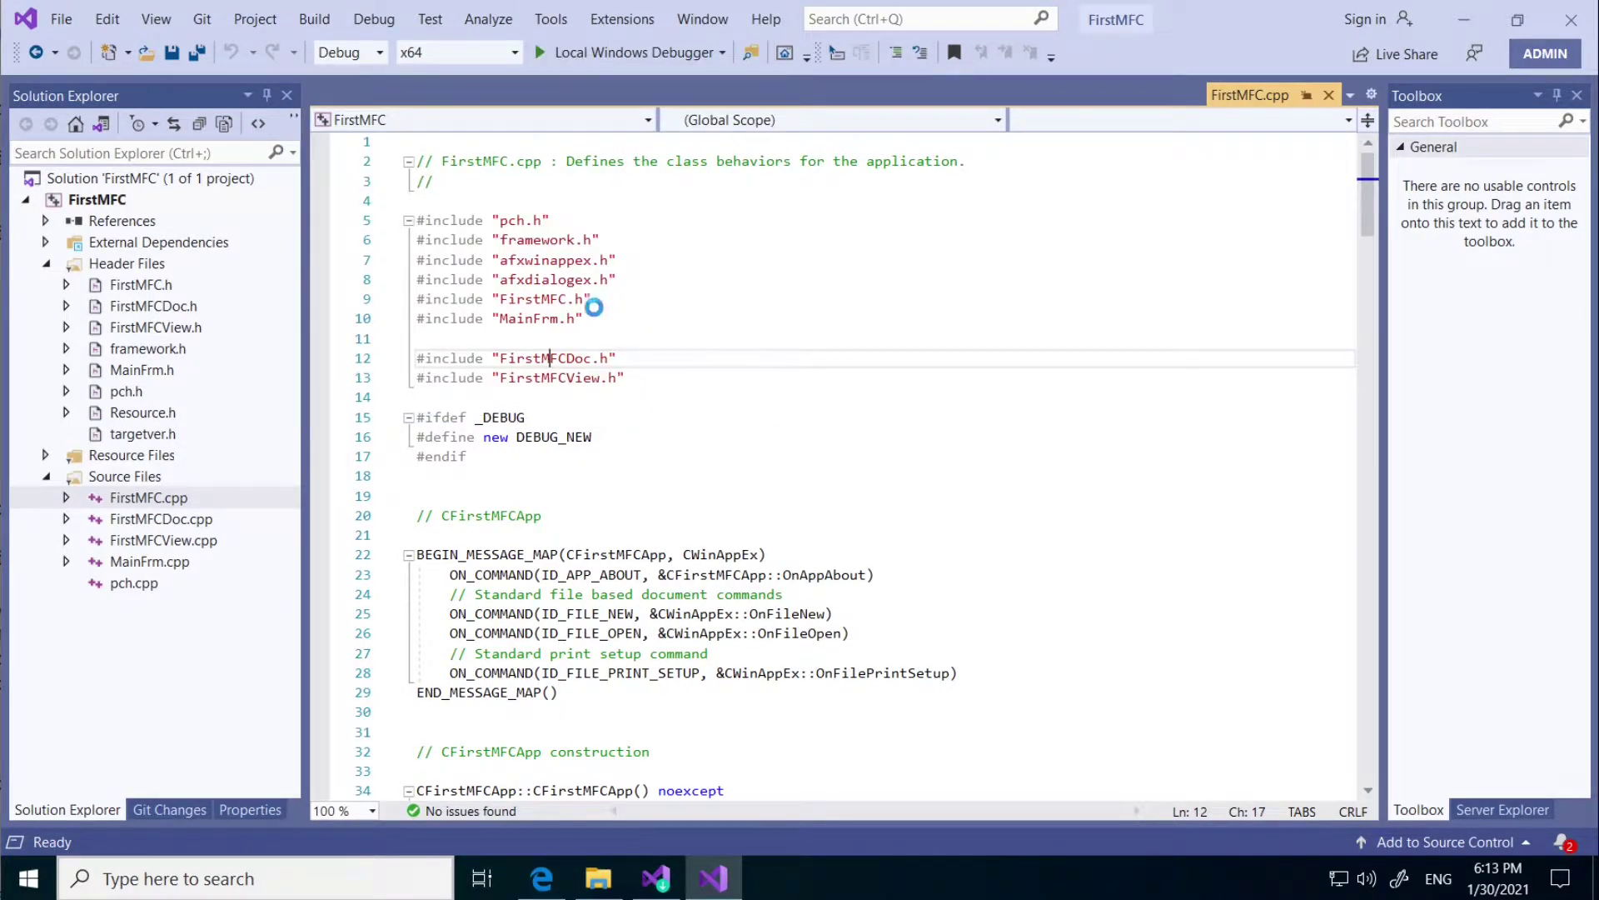